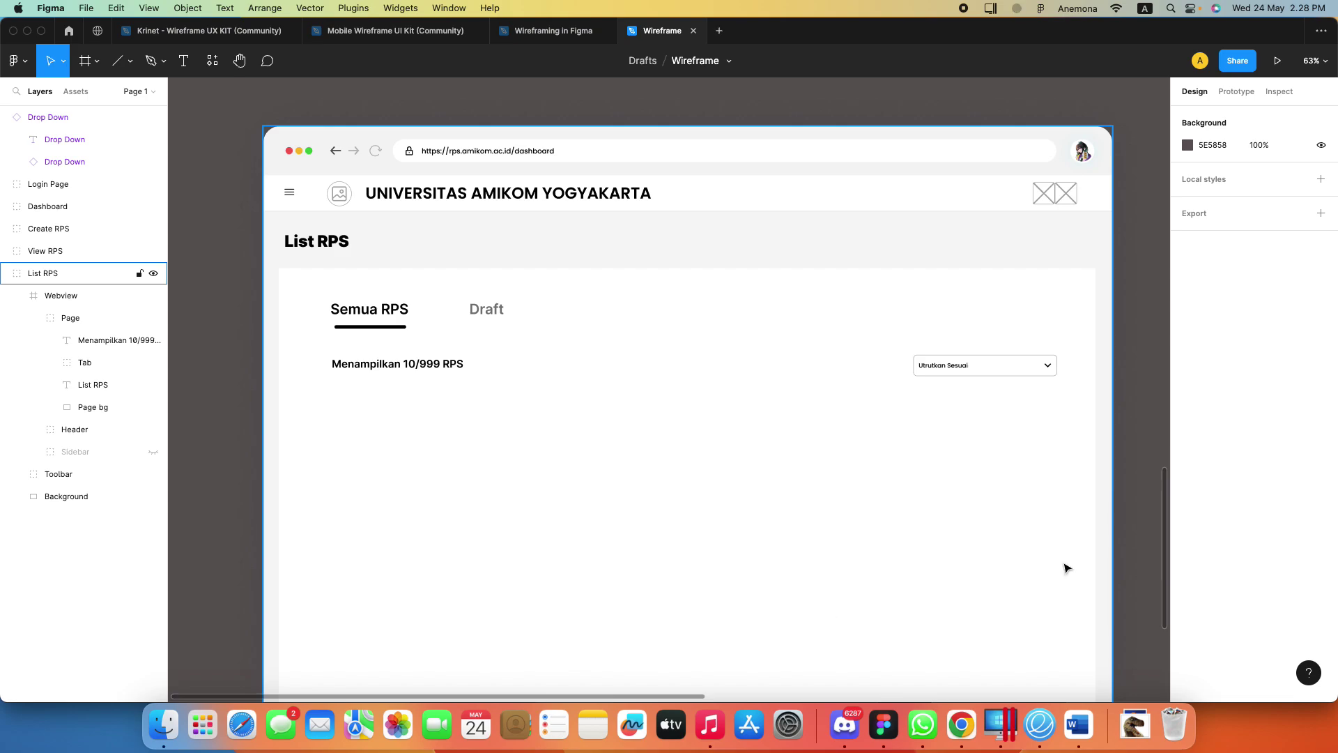
Draw a grey 1139 × 124 placeholder rectangle just below the RPS count text
scroll(725, 446, down, 4)
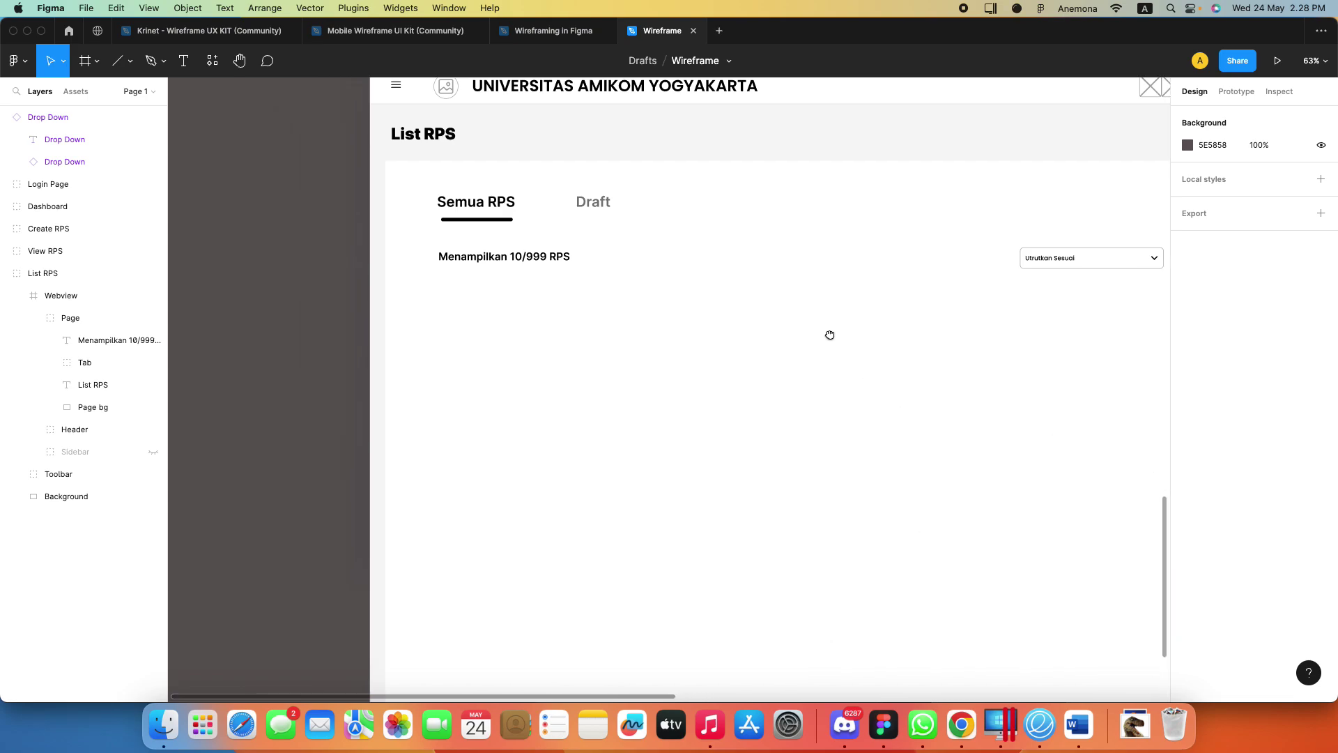
click(613, 362)
scroll(565, 371, up, 2)
scroll(565, 407, up, 2)
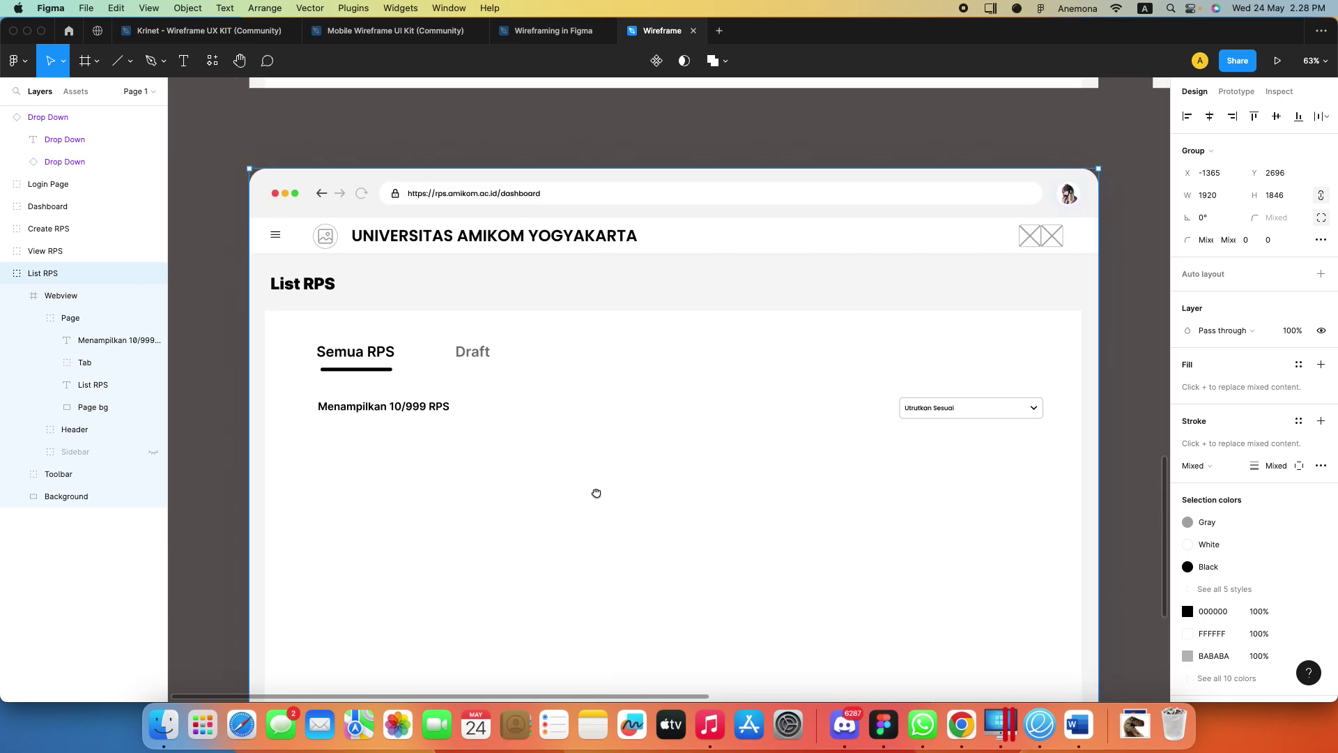
drag(633, 408, 603, 365)
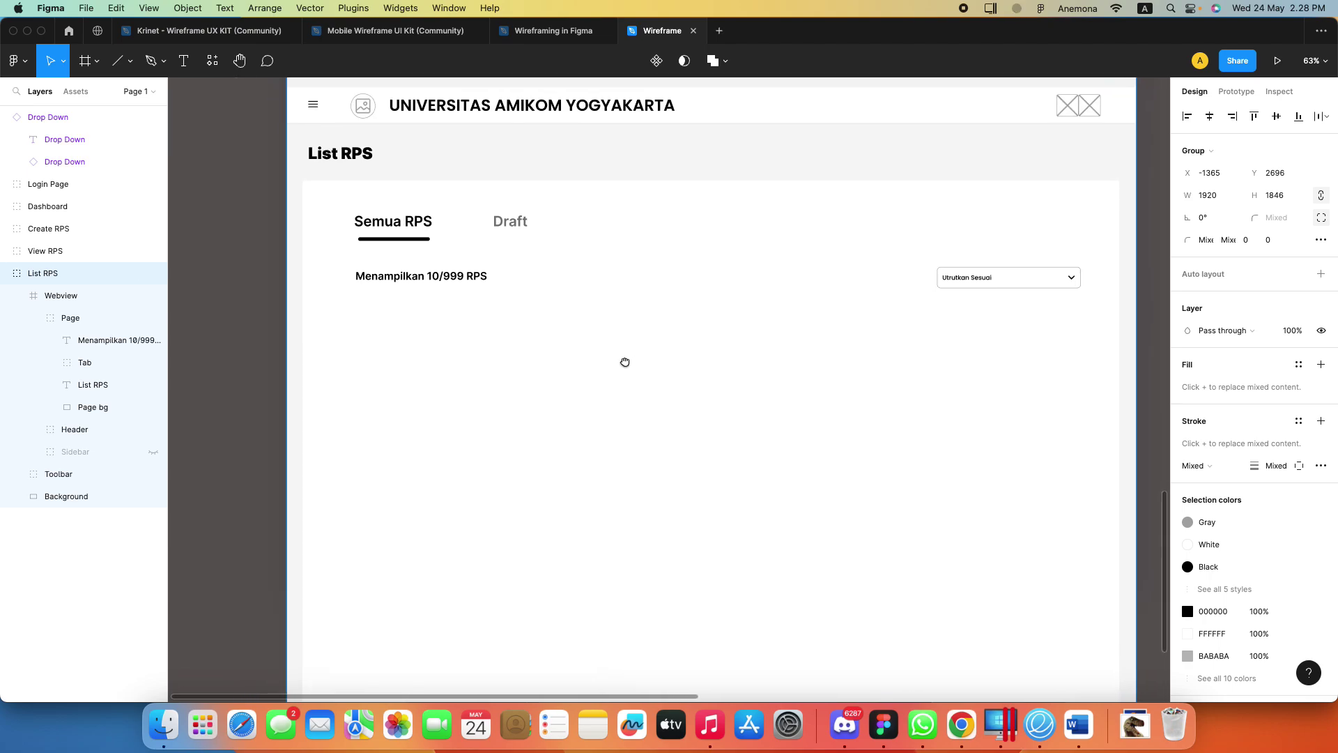
click(94, 67)
click(130, 65)
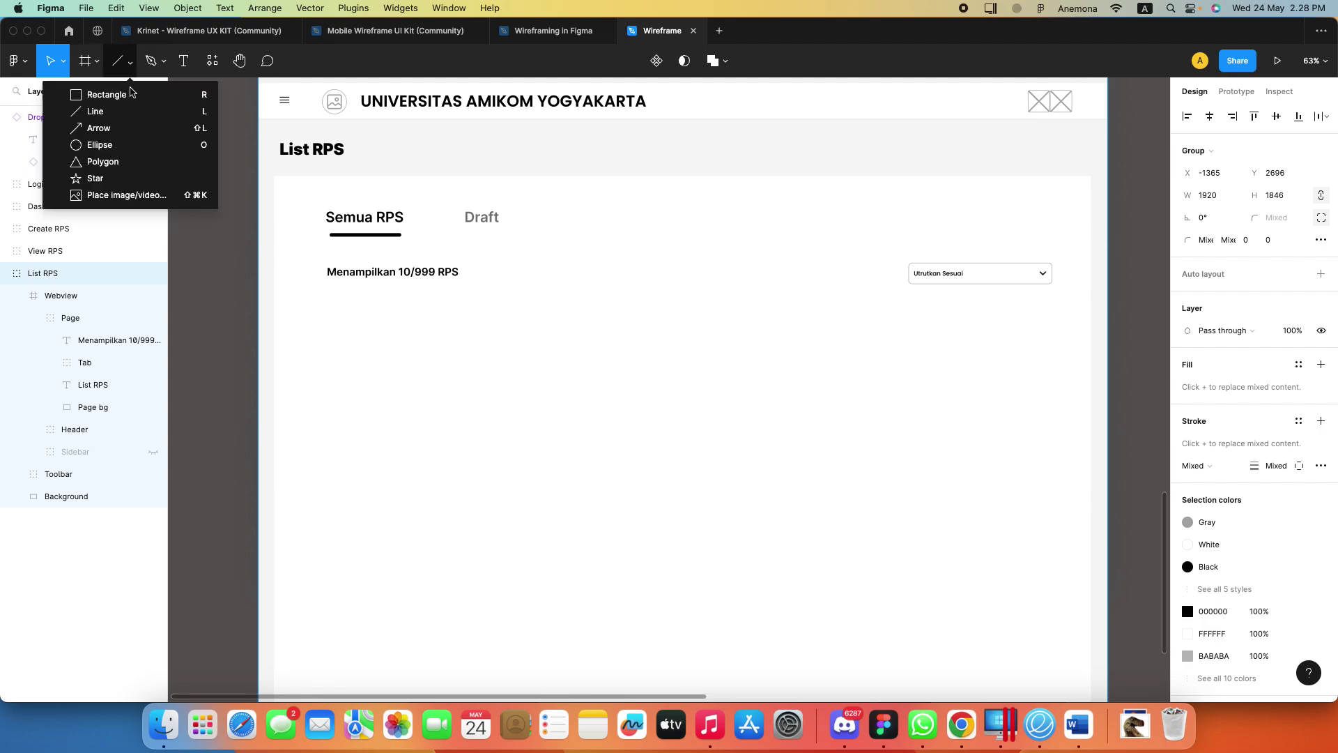
click(131, 95)
mouse_move(334, 335)
mouse_down()
mouse_move(625, 498)
mouse_move(837, 394)
mouse_up()
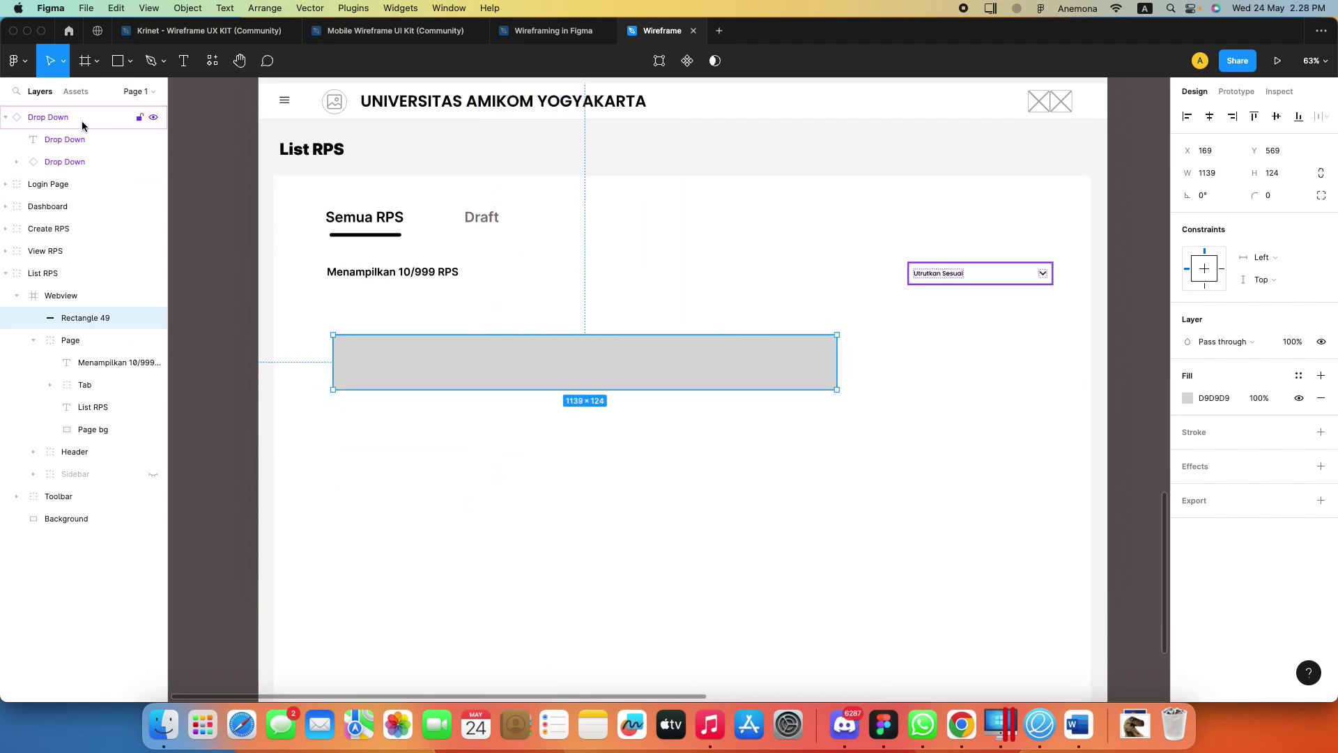
drag(577, 371, 582, 400)
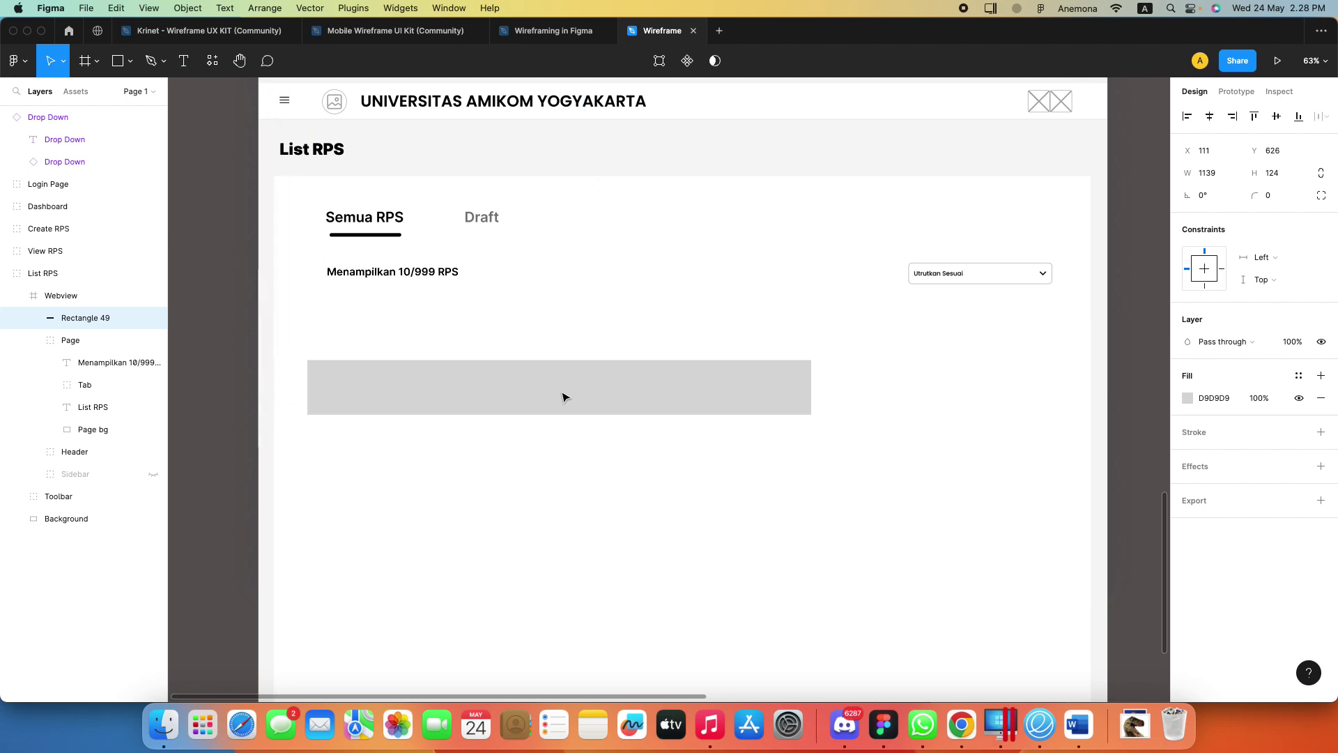
Enlarge the 'Utrutkan Sesuai' sort dropdown label to font size 20
click(952, 276)
double_click(951, 274)
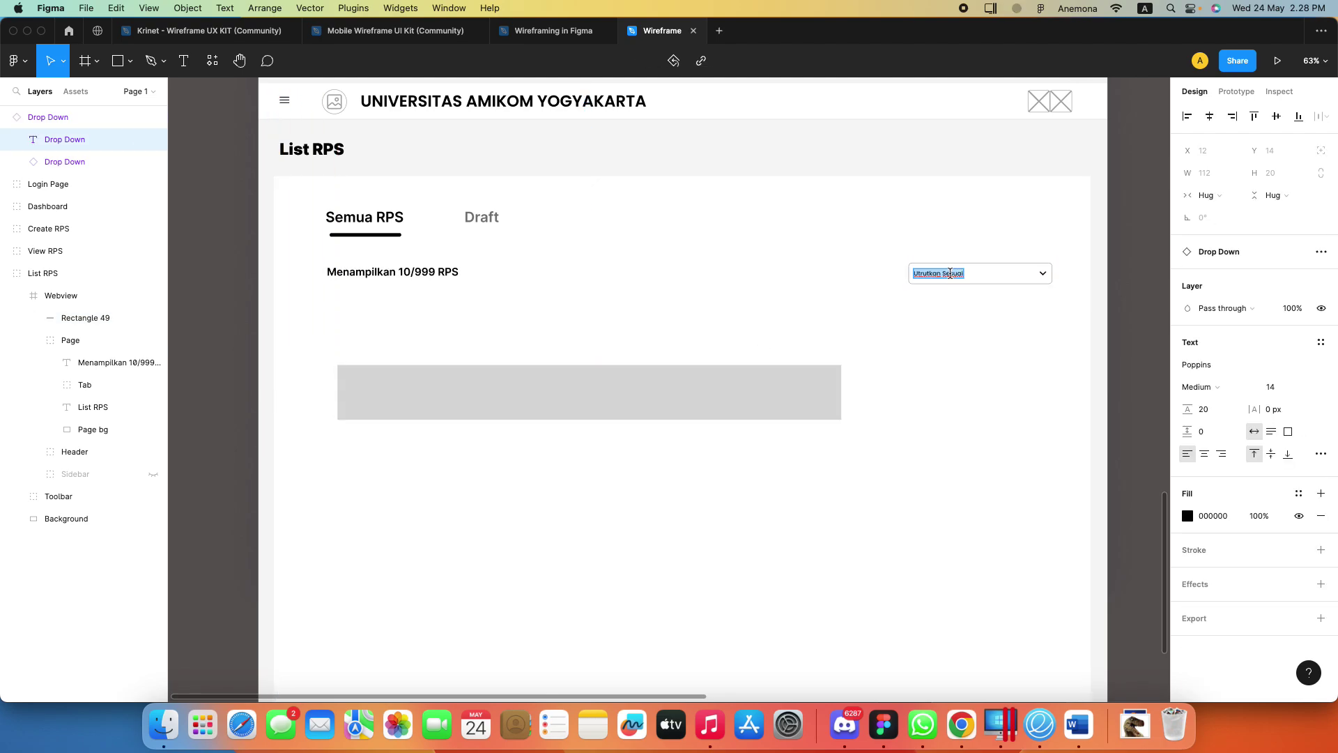
click(1307, 388)
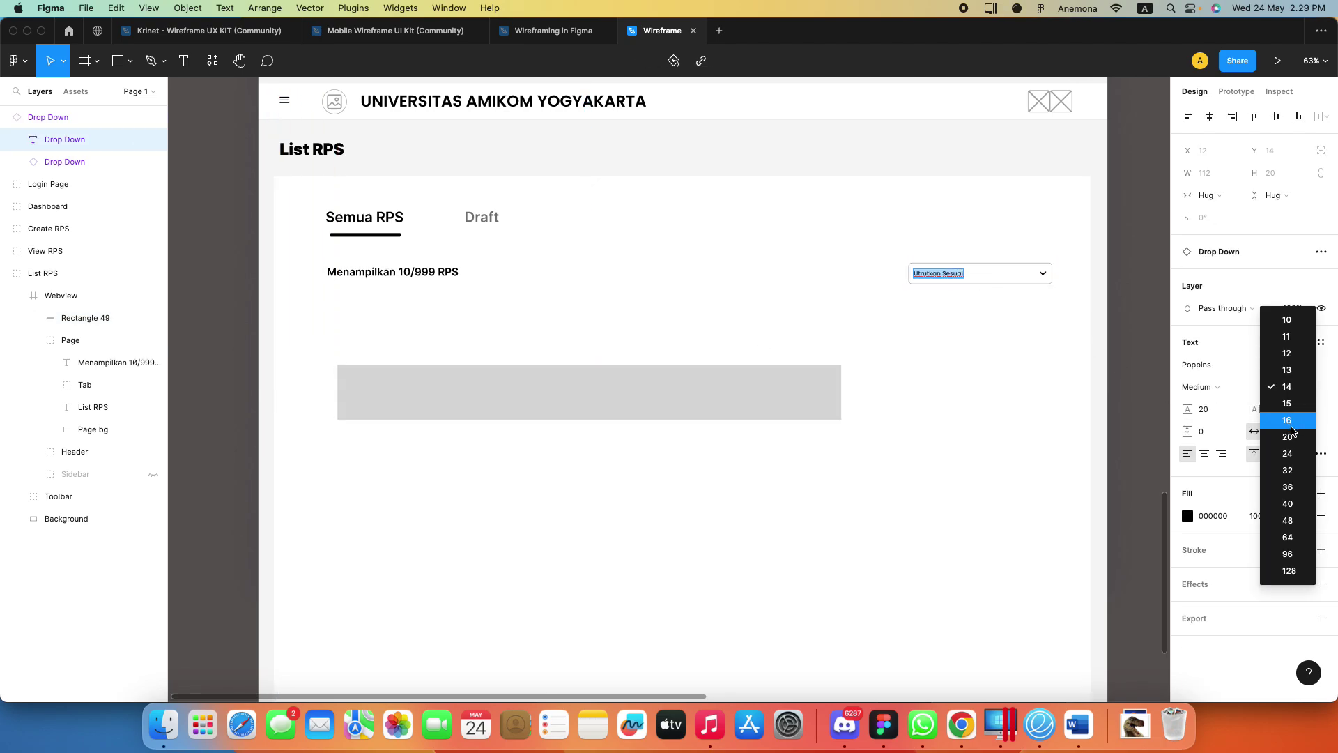
click(1291, 436)
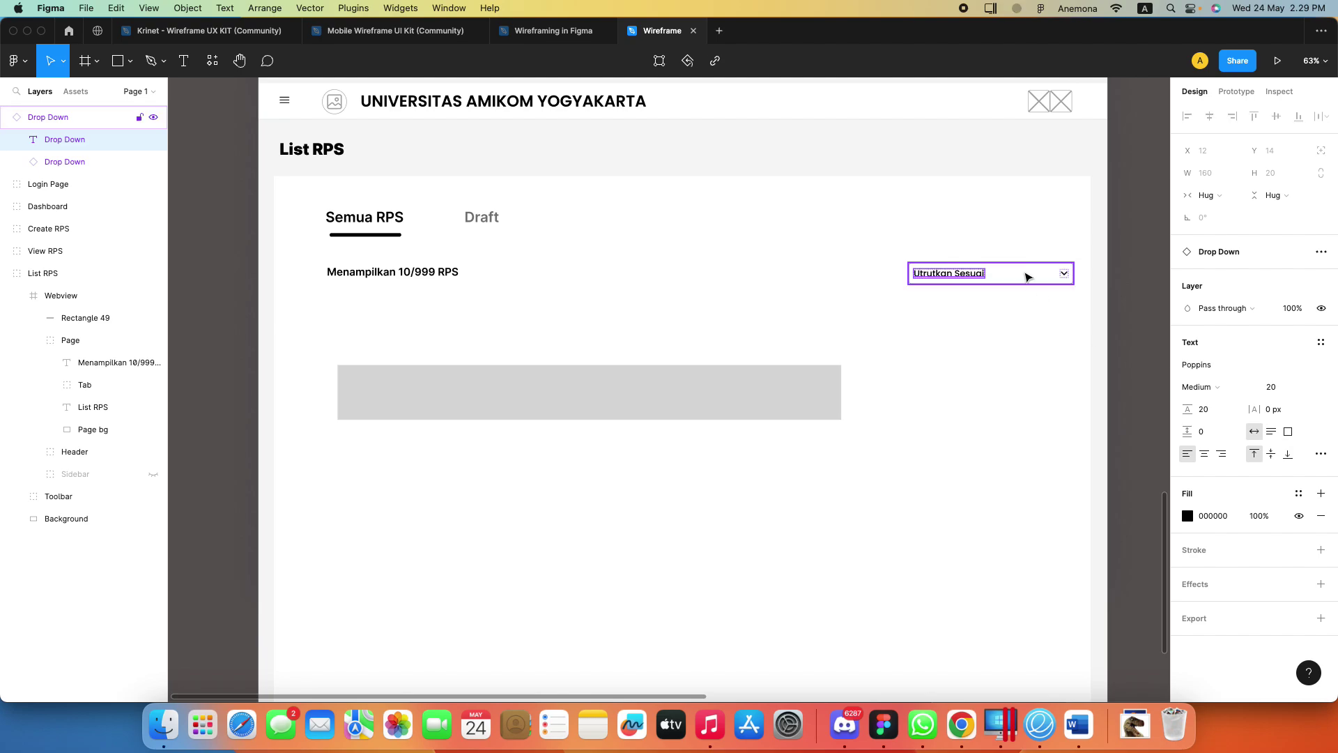
click(1024, 279)
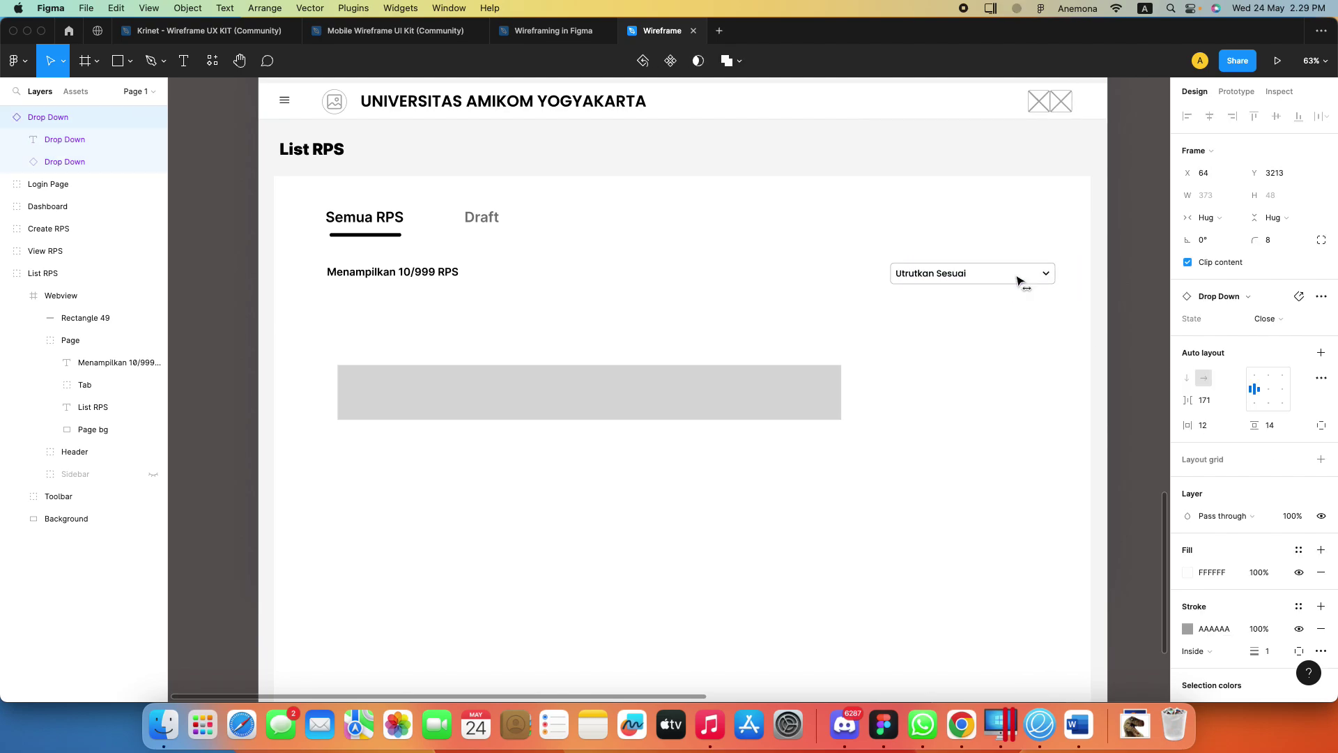
click(1040, 339)
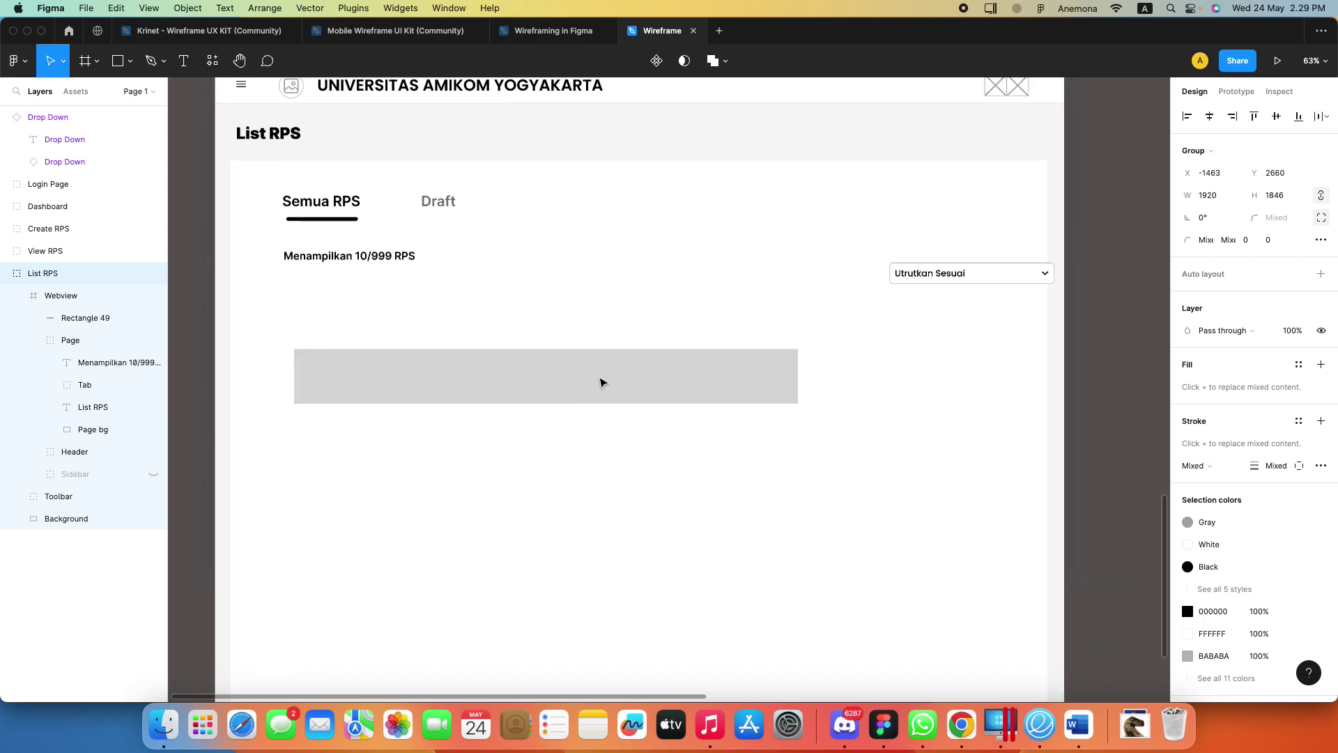
Move the Rectangle 49 layer into the Page group in the Layers panel
click(1129, 454)
scroll(1021, 456, left, 2)
scroll(1039, 462, left, 2)
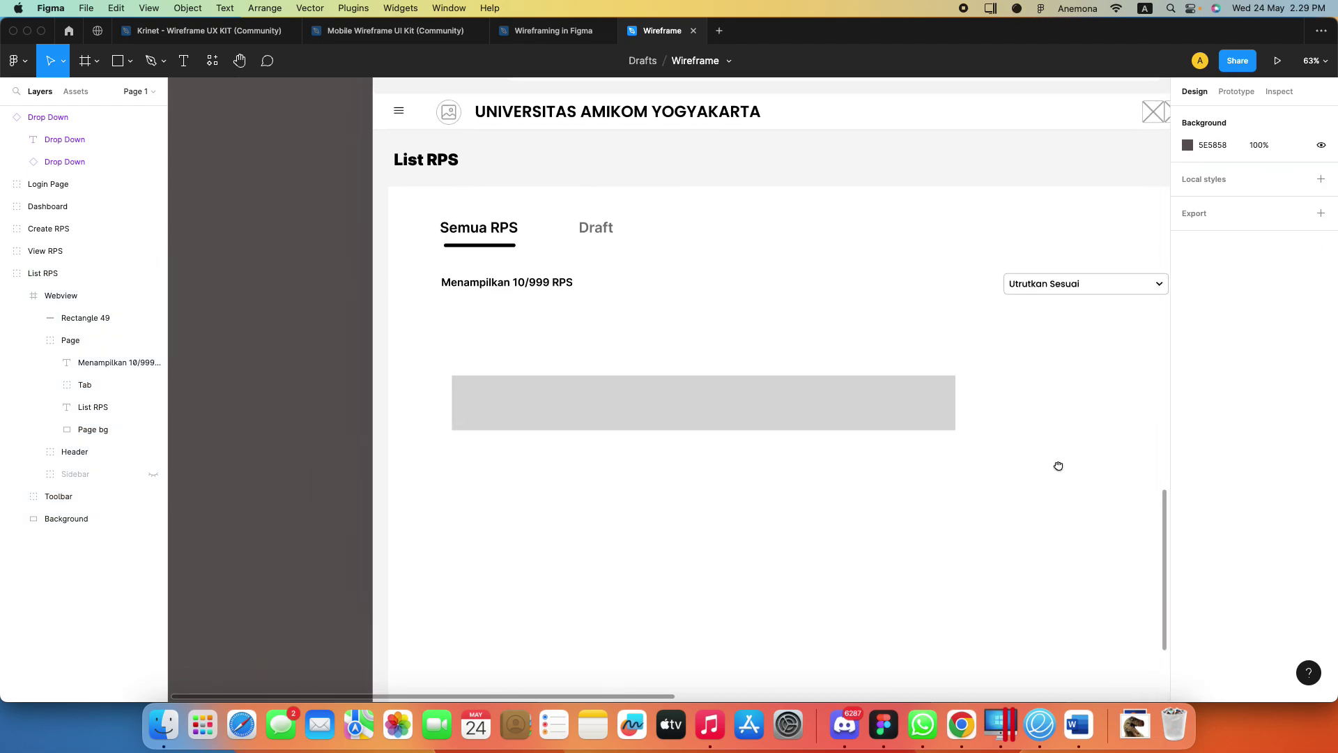
scroll(1057, 473, down, 3)
scroll(1056, 475, down, 5)
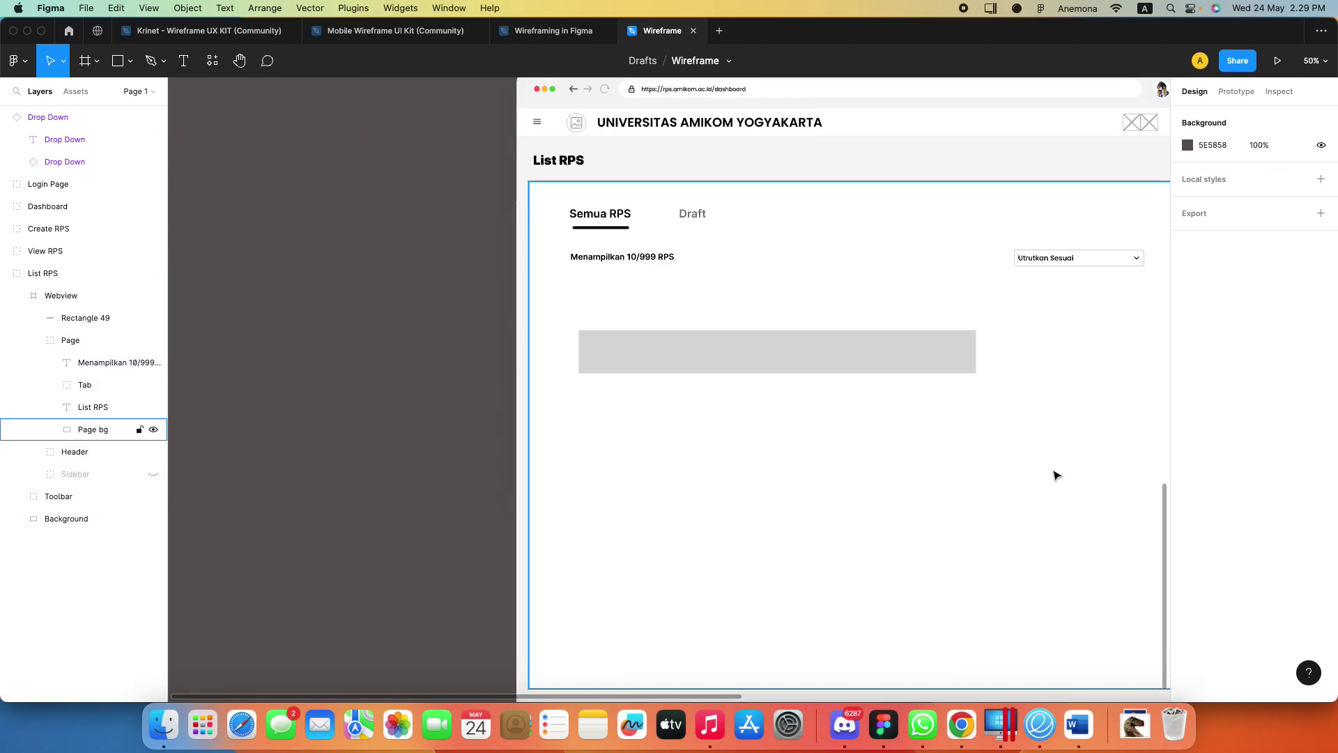
scroll(1057, 475, up, 5)
scroll(1057, 476, up, 3)
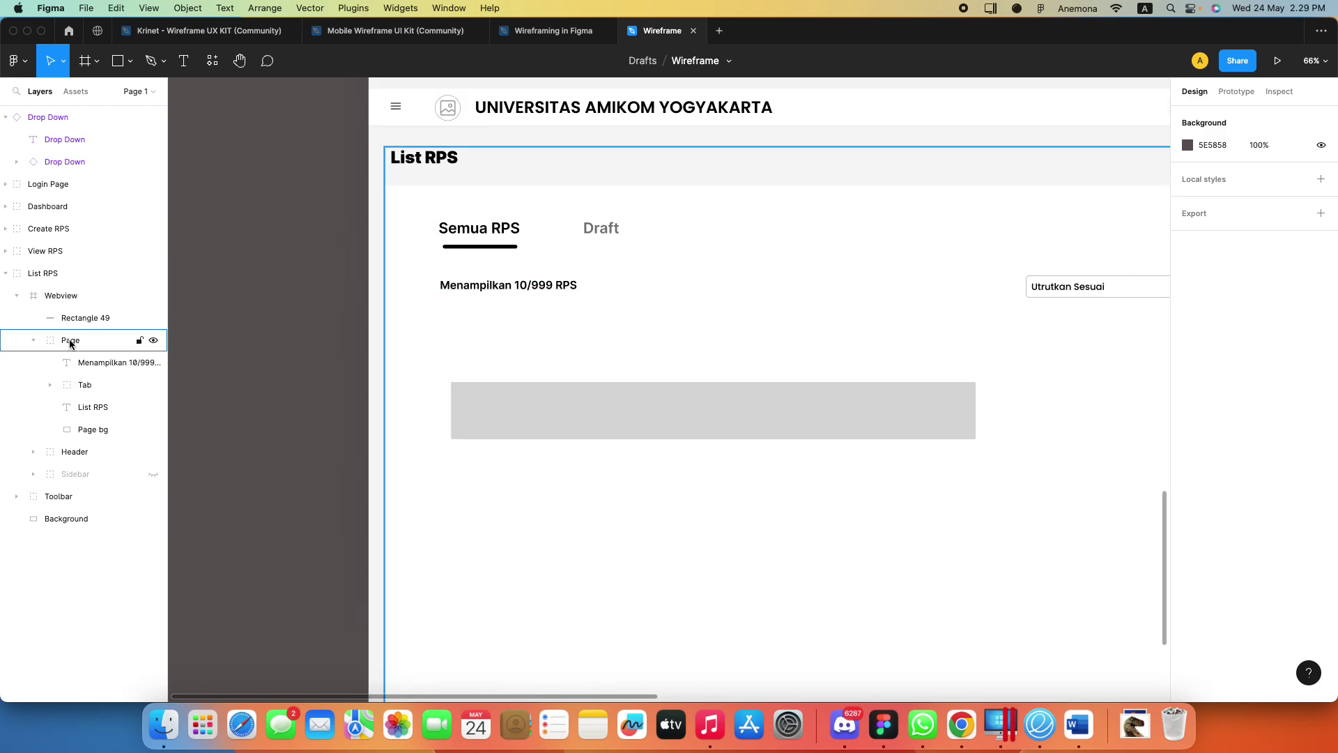
click(66, 317)
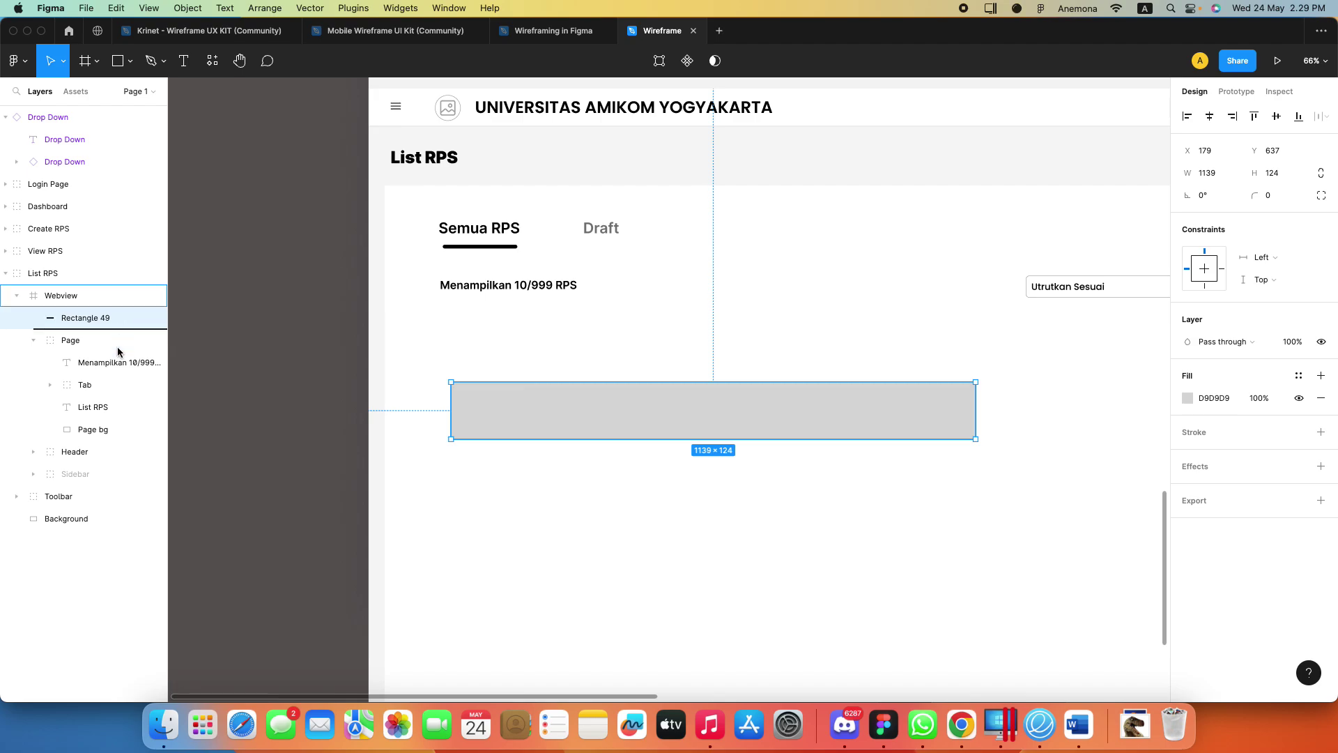
mouse_move(110, 377)
mouse_down()
mouse_move(87, 357)
mouse_move(88, 334)
mouse_up()
click(50, 385)
click(99, 586)
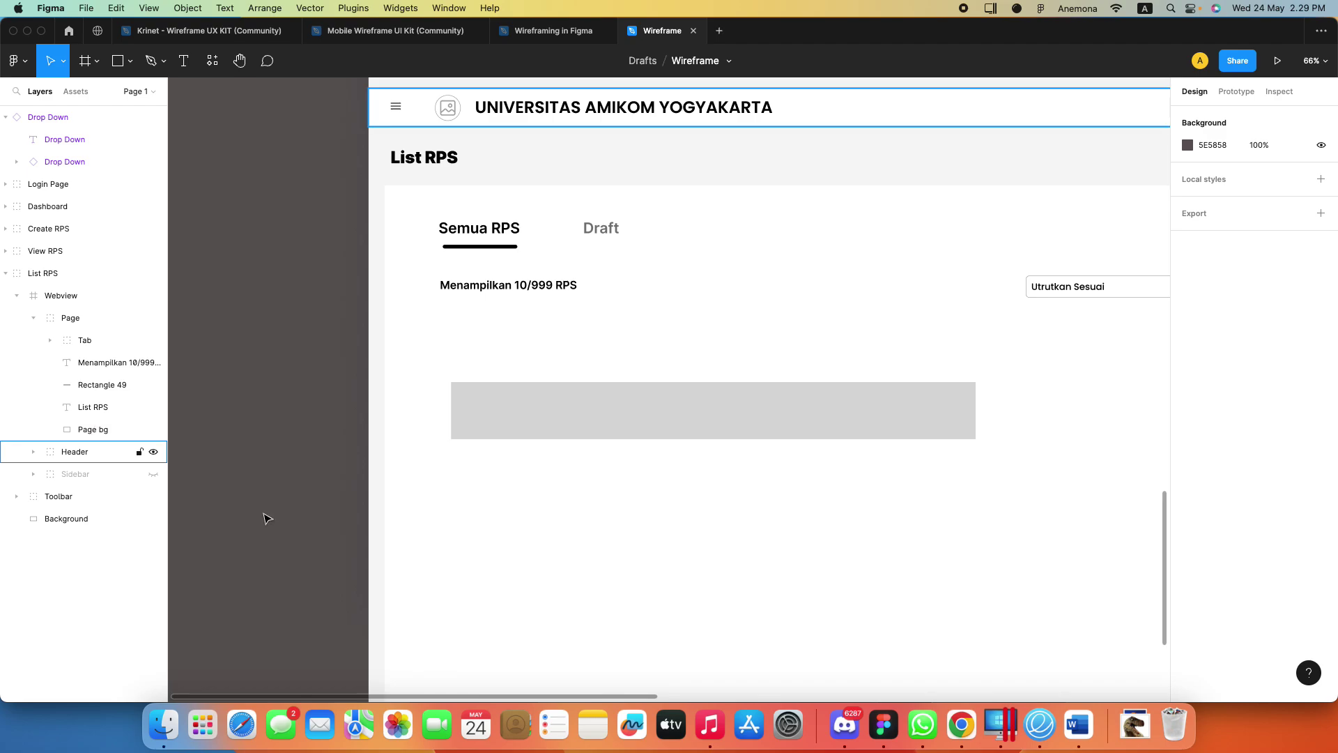
Raise the rectangle to sit under the RPS count and widen it to 1667
click(75, 385)
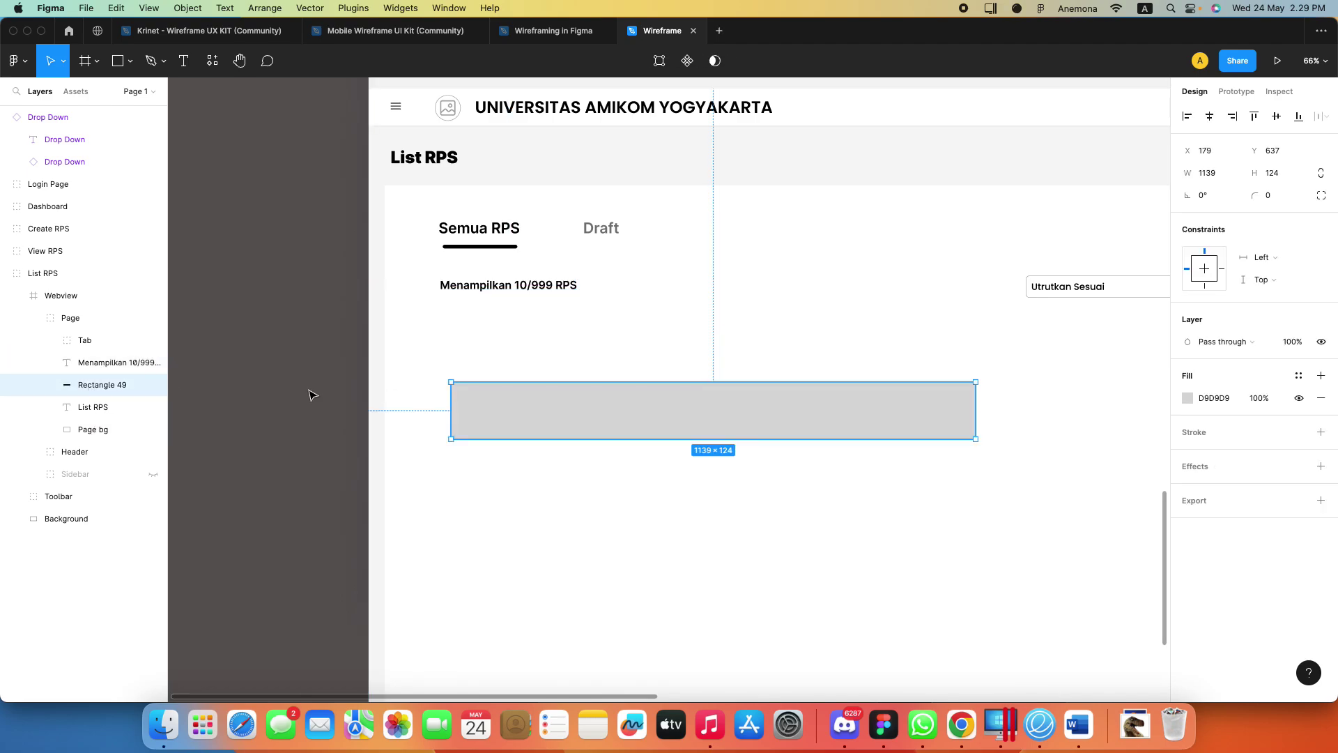
drag(640, 426, 628, 370)
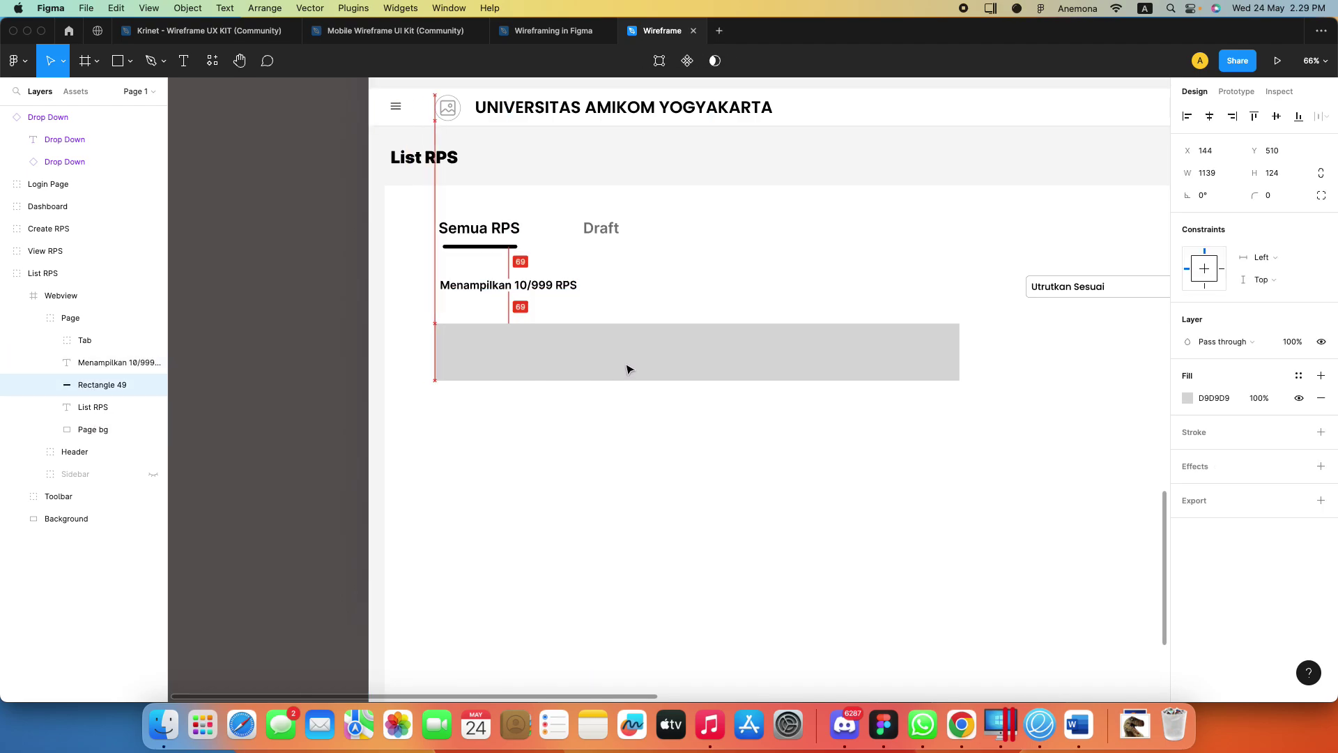
scroll(697, 387, right, 5)
scroll(559, 383, left, 4)
scroll(559, 382, down, 1)
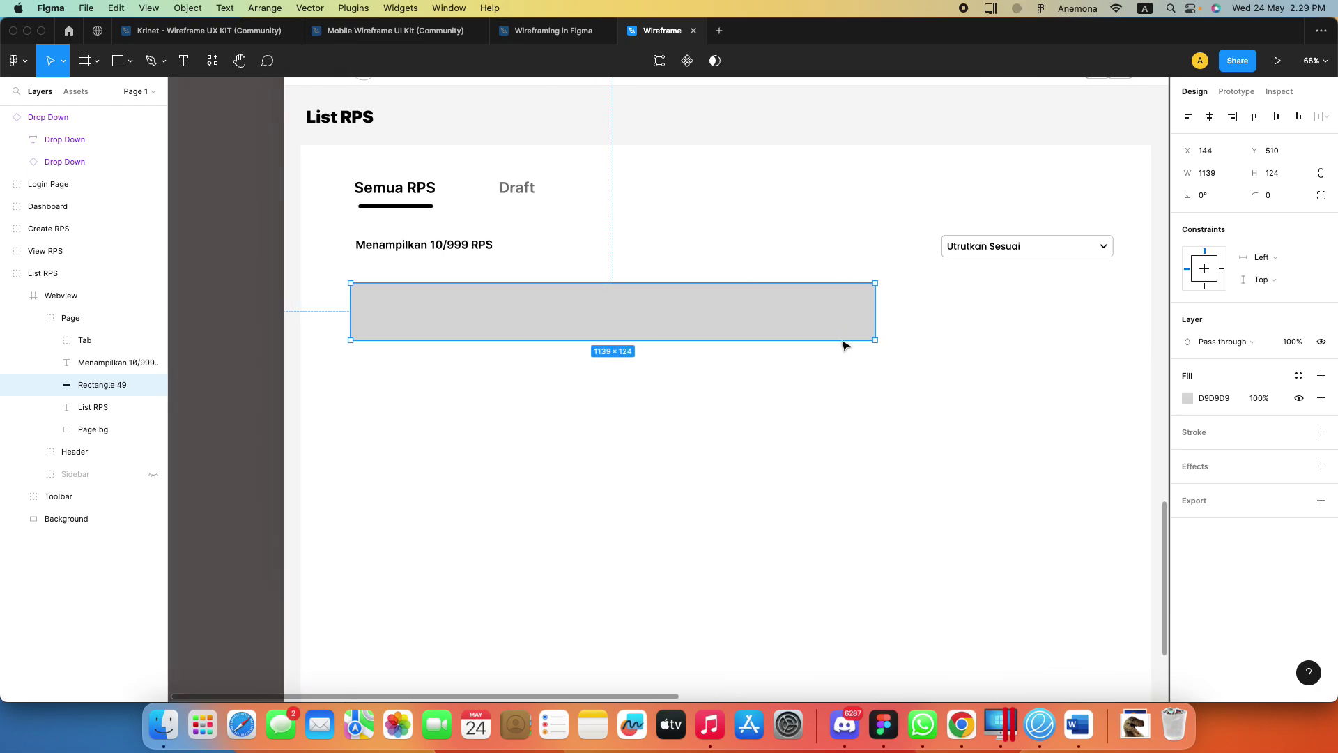
drag(876, 316, 1117, 313)
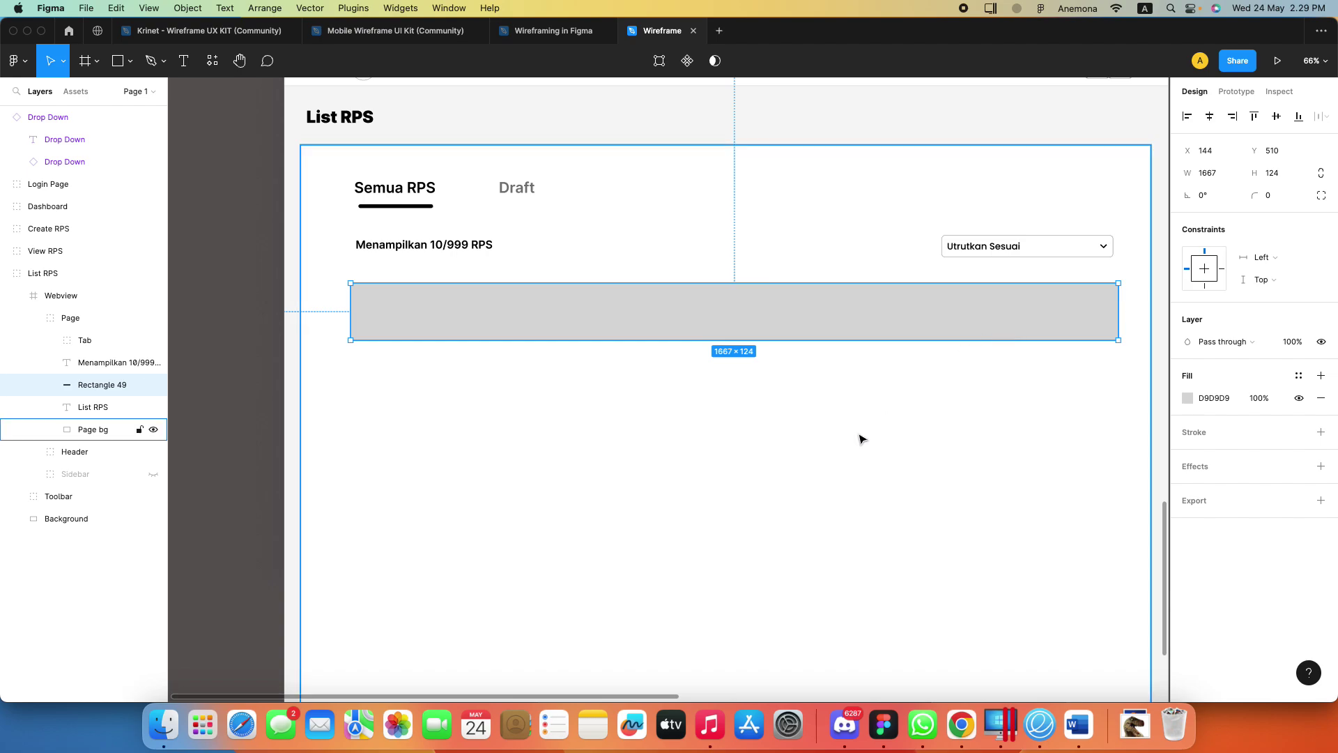
click(232, 414)
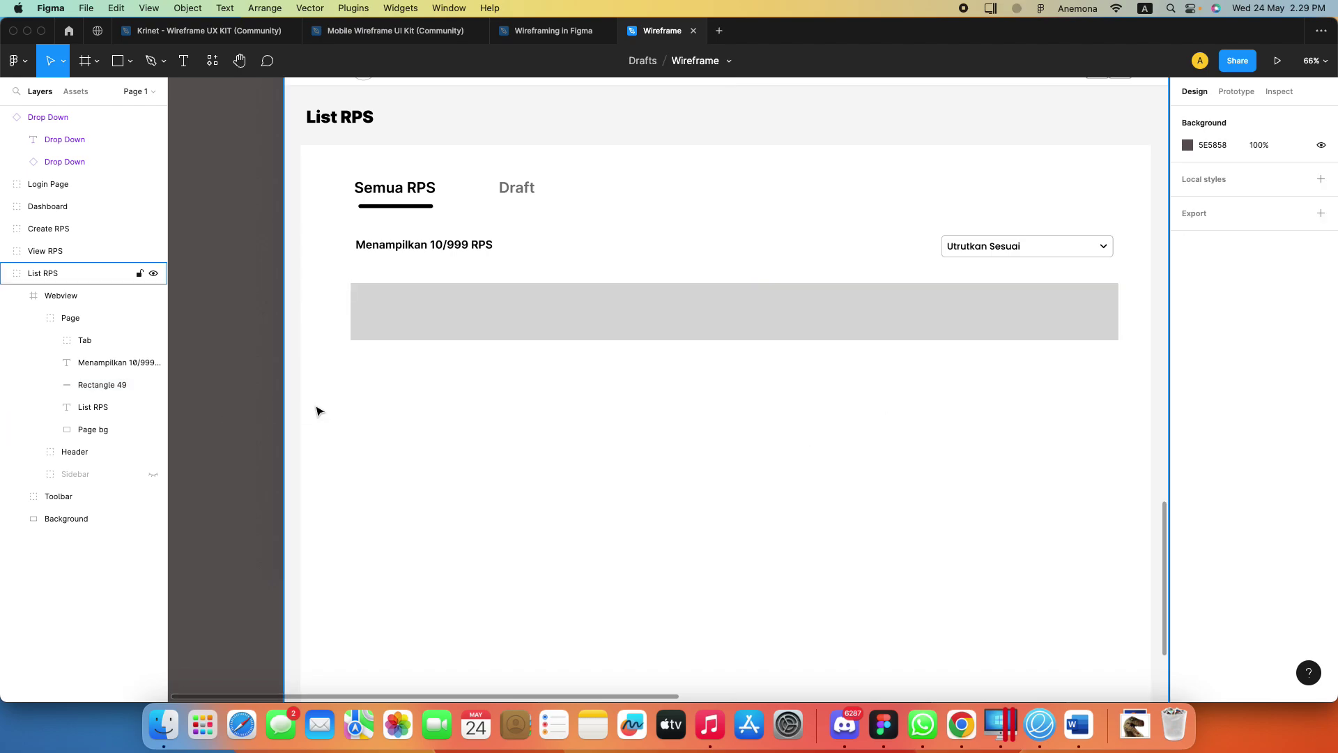
Duplicate the grey row rectangle several times to stack placeholder rows down the page
scroll(318, 411, down, 3)
scroll(194, 514, up, 3)
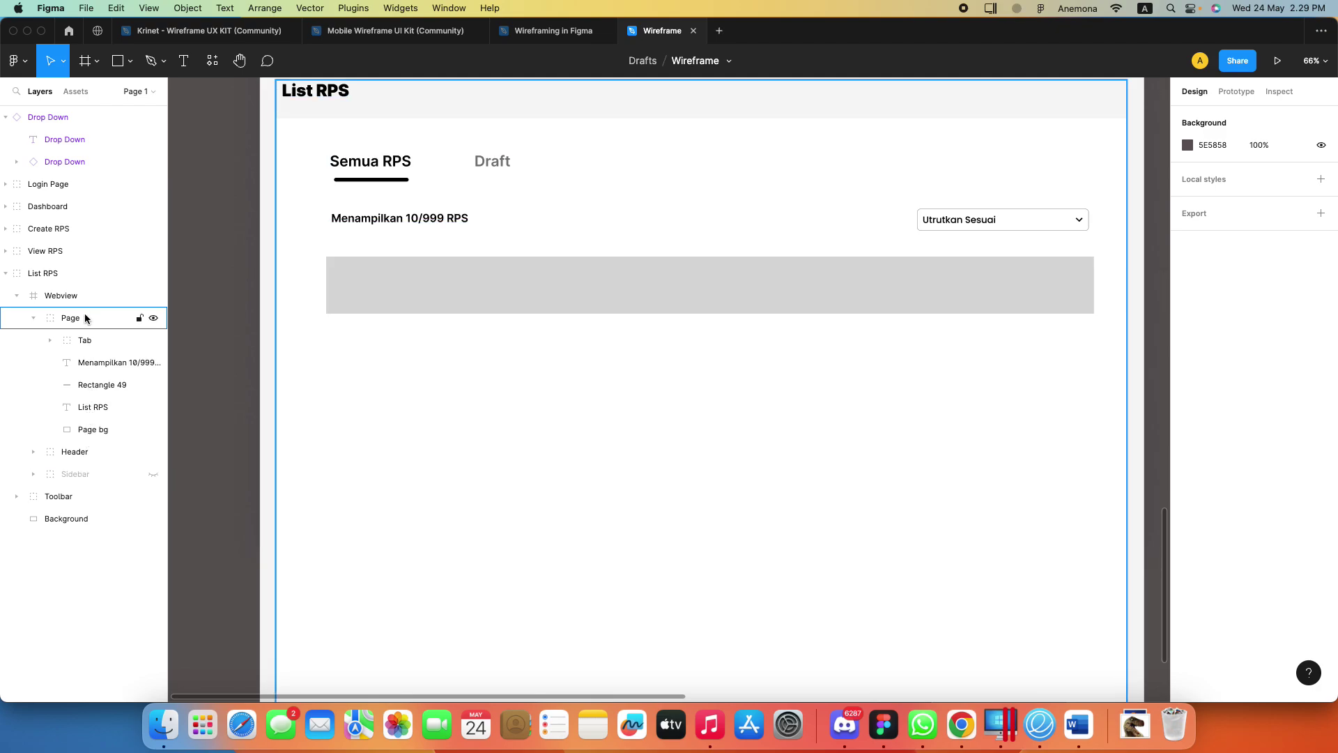
click(91, 384)
alt+drag(447, 292, 450, 373)
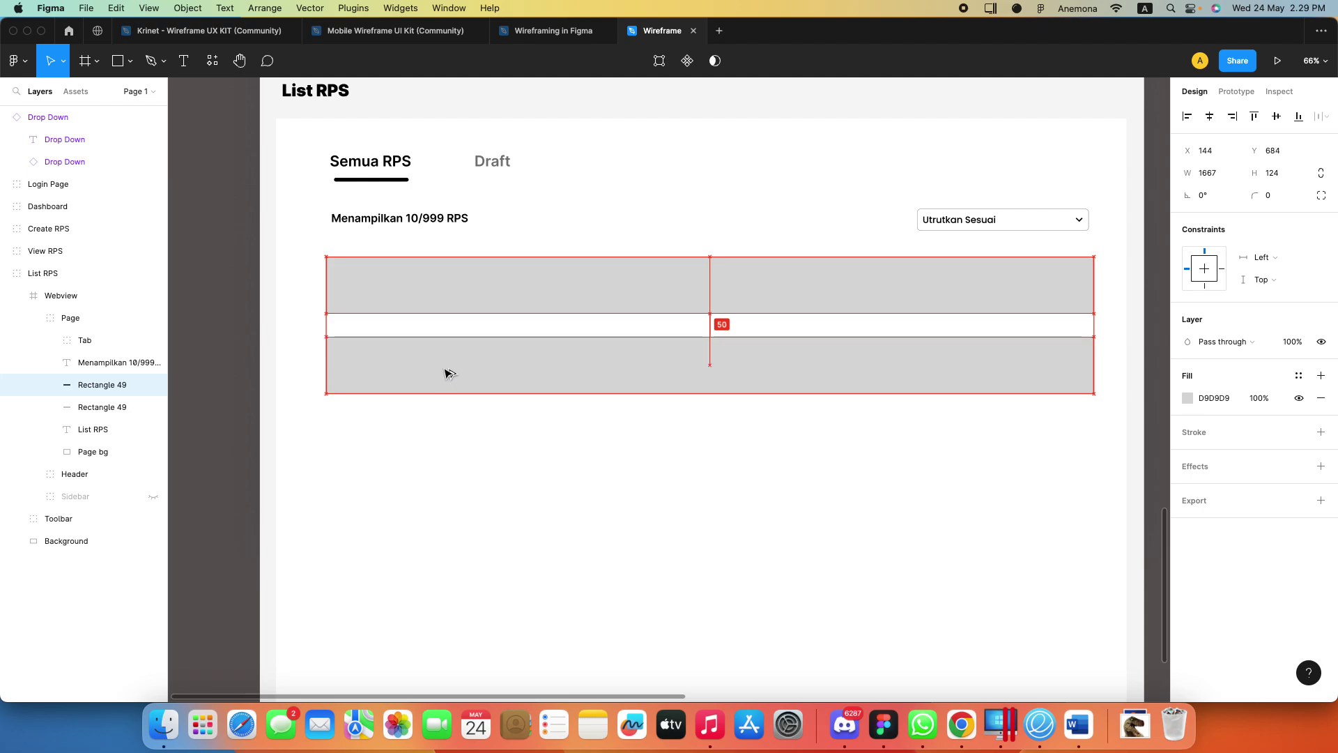
alt+drag(450, 374, 491, 463)
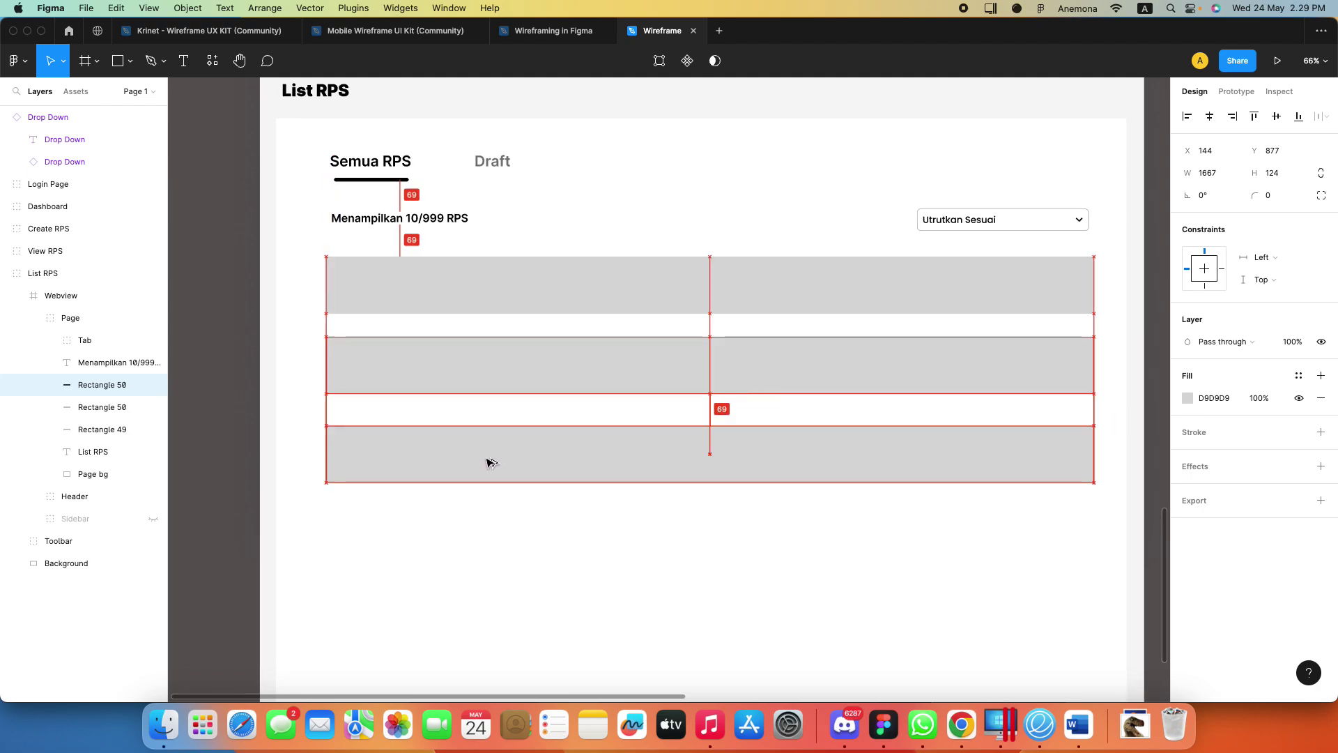
scroll(541, 454, down, 1)
scroll(541, 454, down, 4)
mouse_move(544, 311)
alt+mouse_down()
mouse_move(544, 403)
mouse_move(571, 313)
alt+mouse_up()
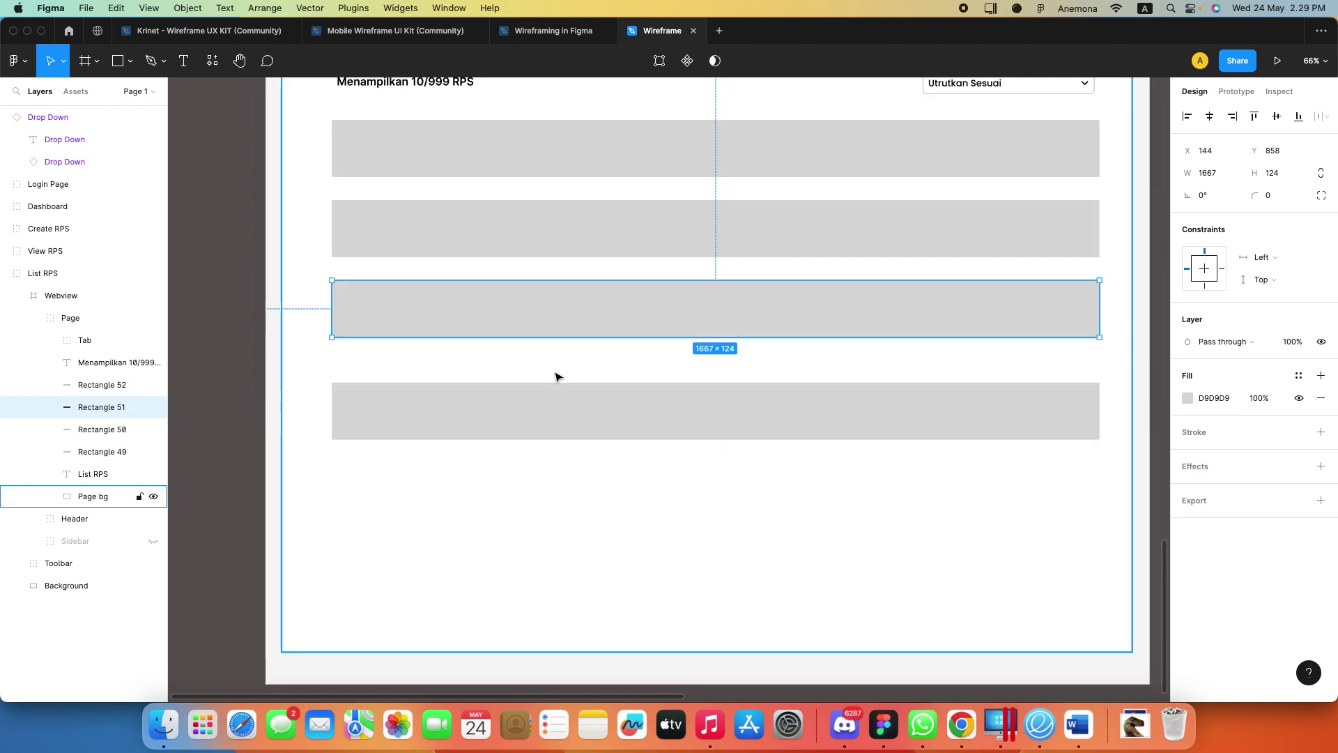
alt+drag(546, 416, 547, 400)
click(246, 421)
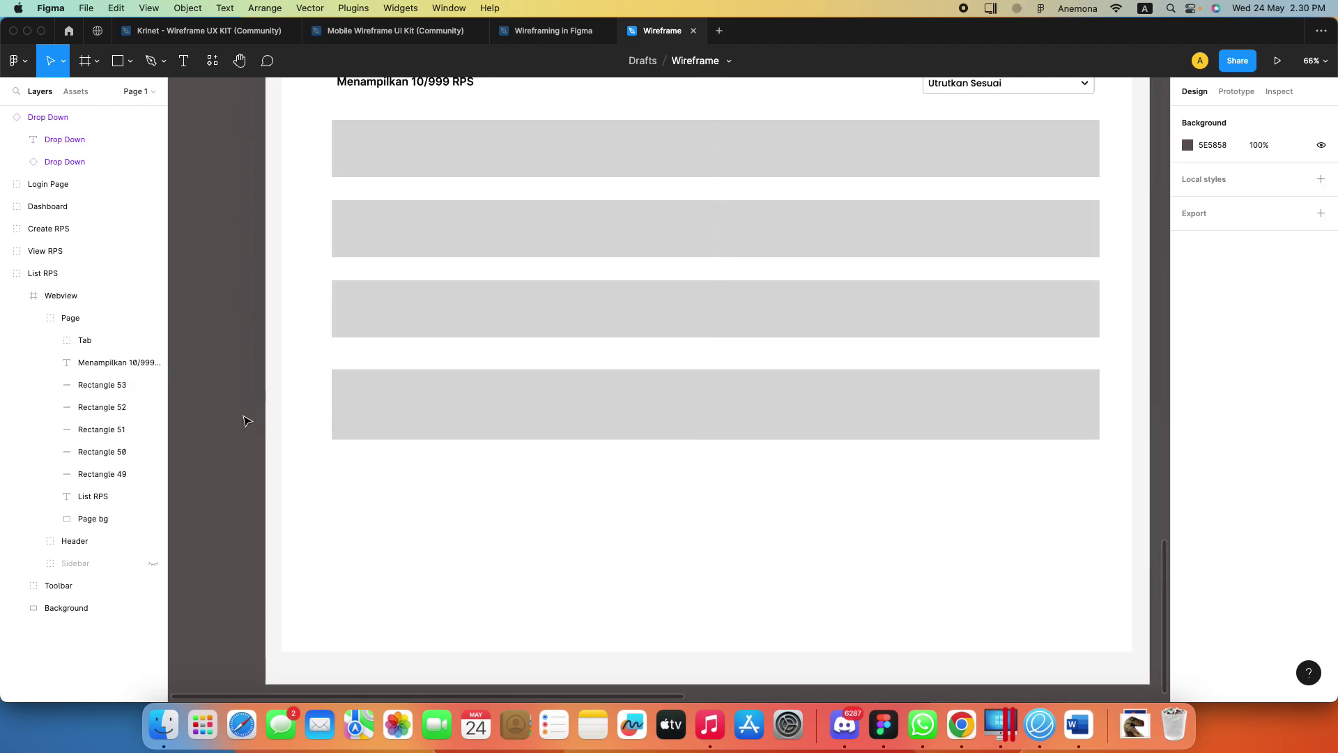
scroll(509, 523, up, 5)
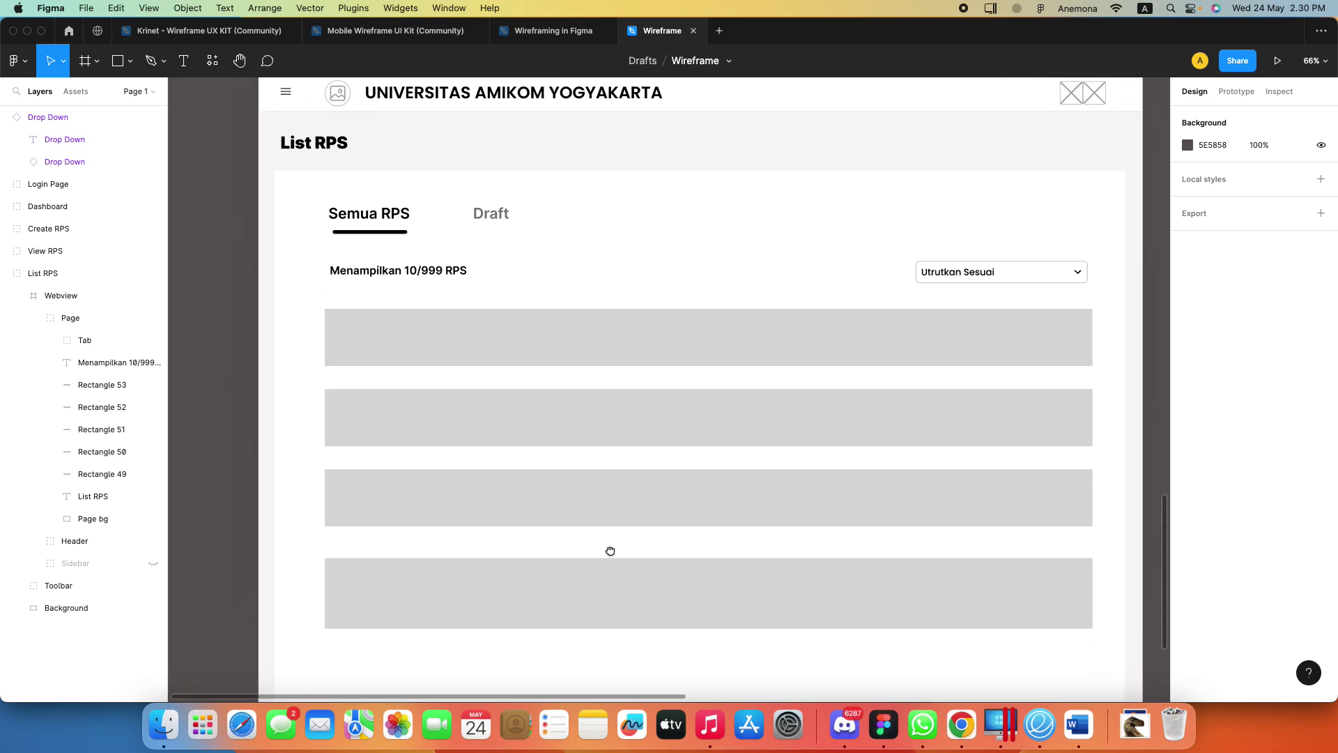
drag(610, 552, 556, 383)
Add a sixth grey row and even the gaps between rows to 50 px
click(317, 435)
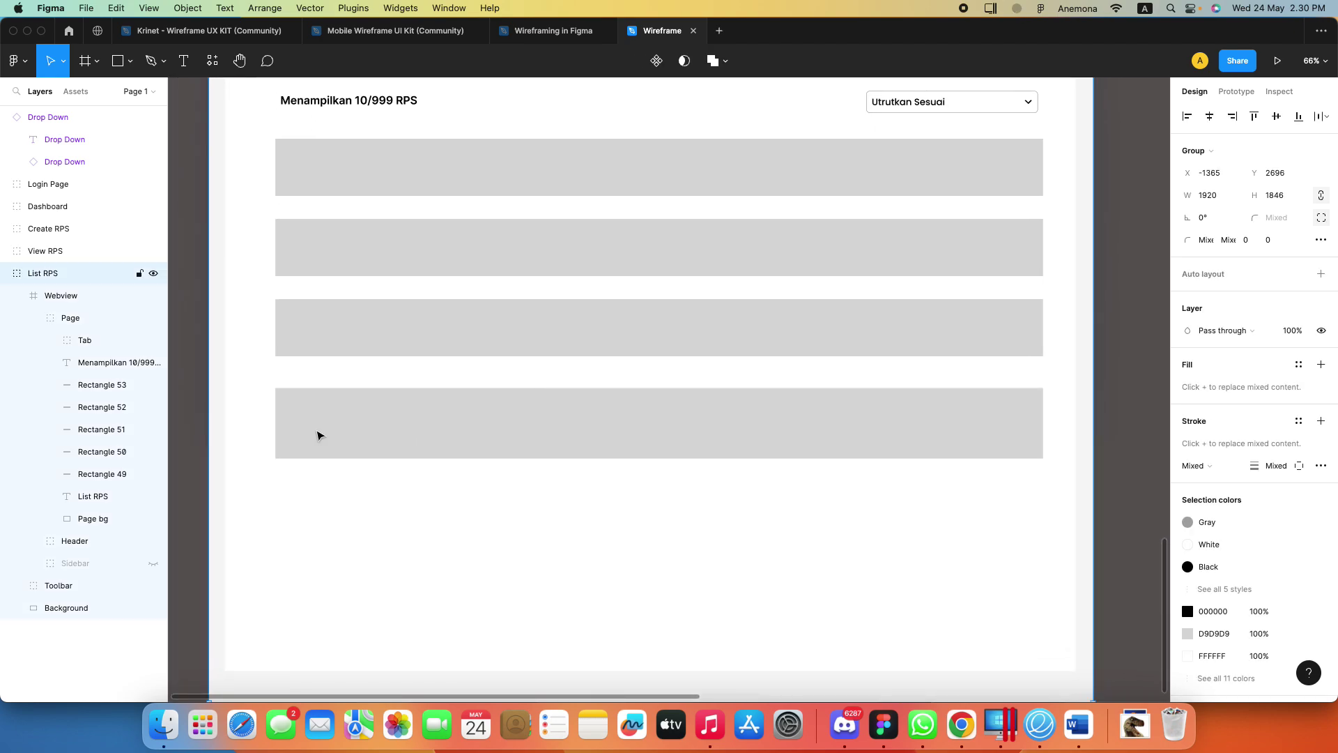
click(105, 384)
alt+drag(398, 411, 397, 503)
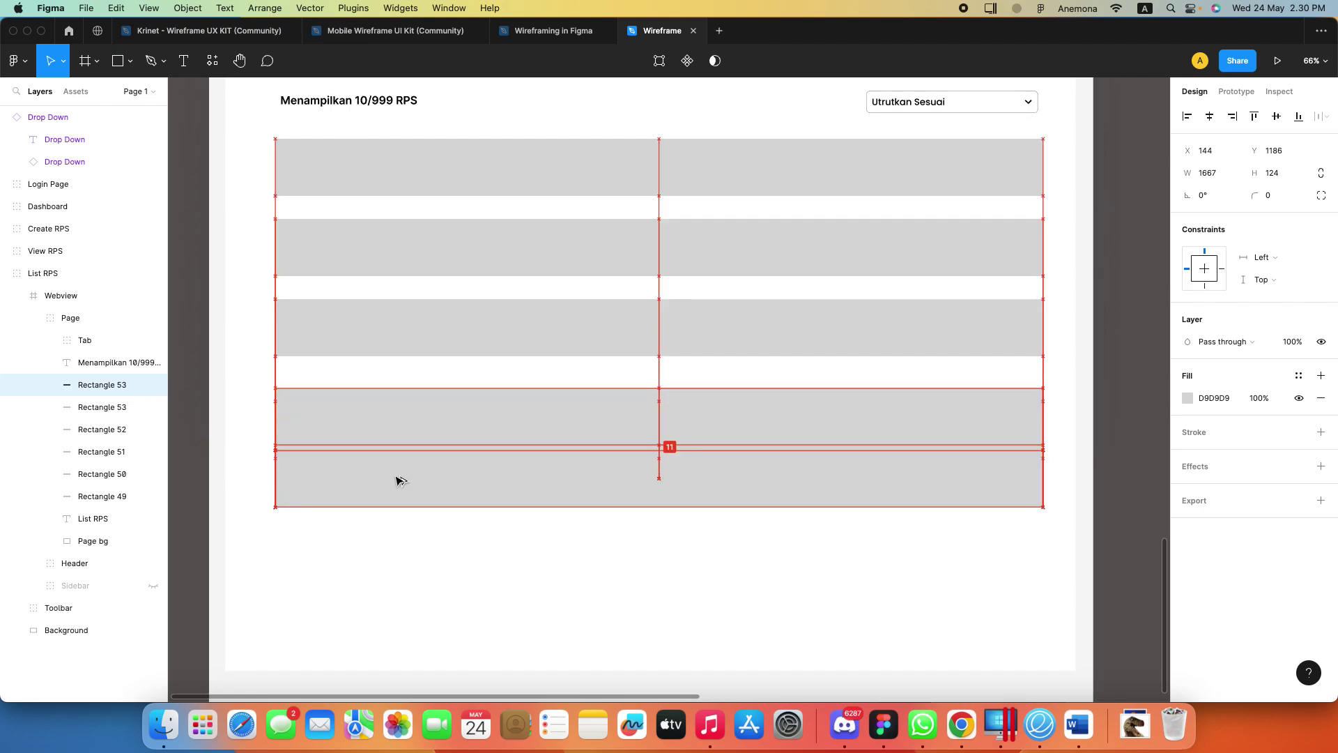
drag(1011, 438, 994, 615)
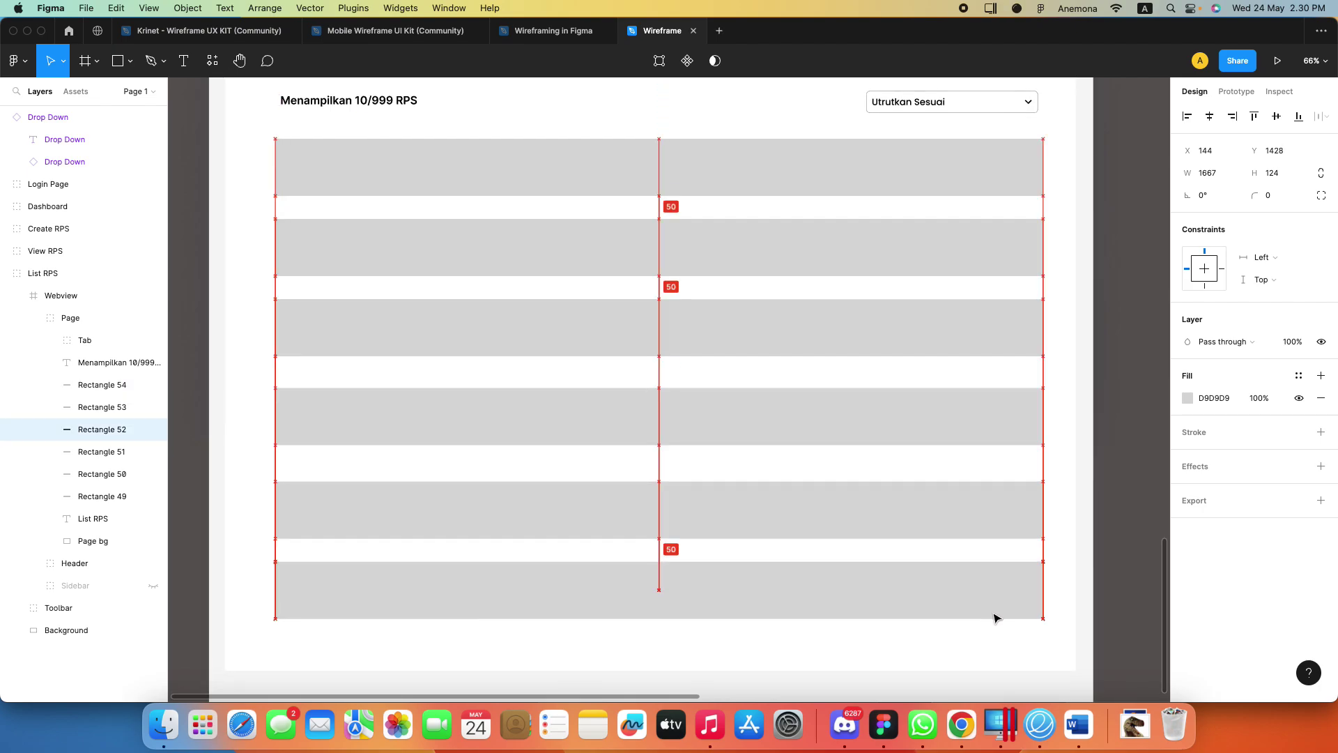
drag(971, 533, 932, 442)
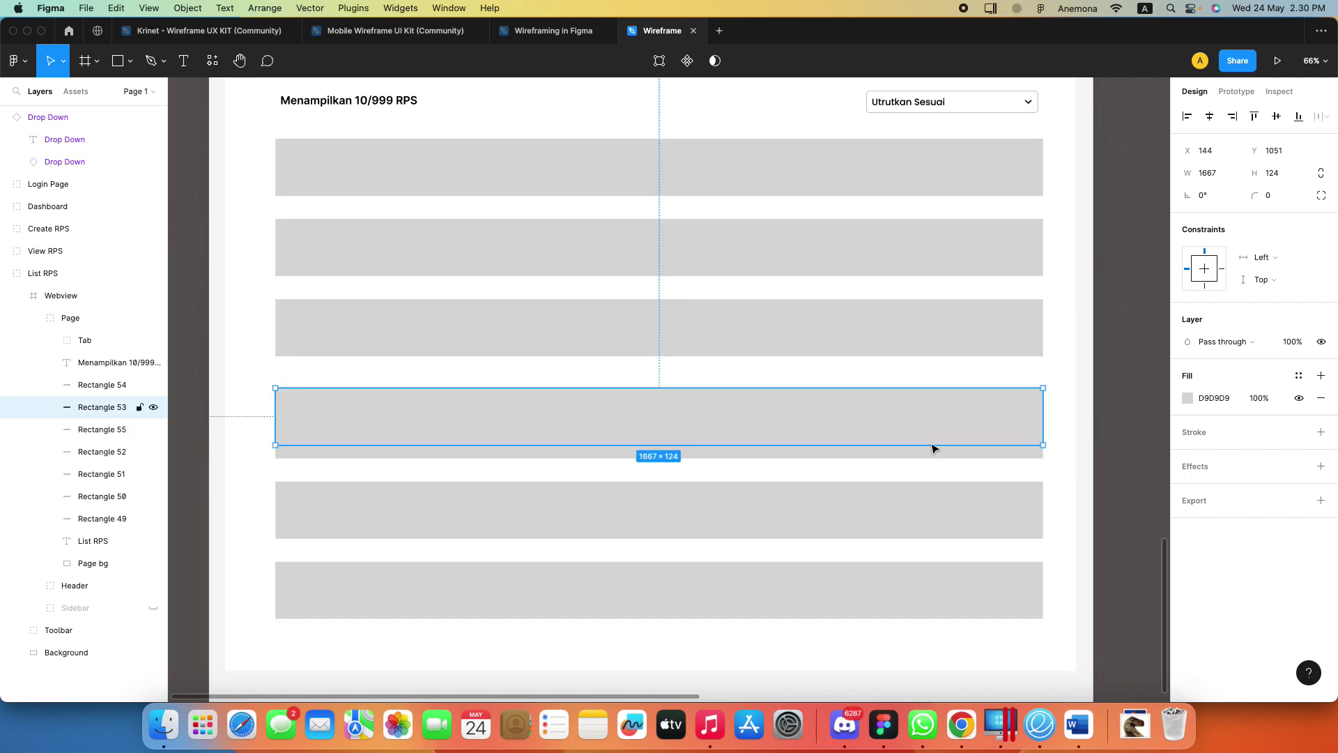
click(1102, 480)
scroll(1053, 410, up, 3)
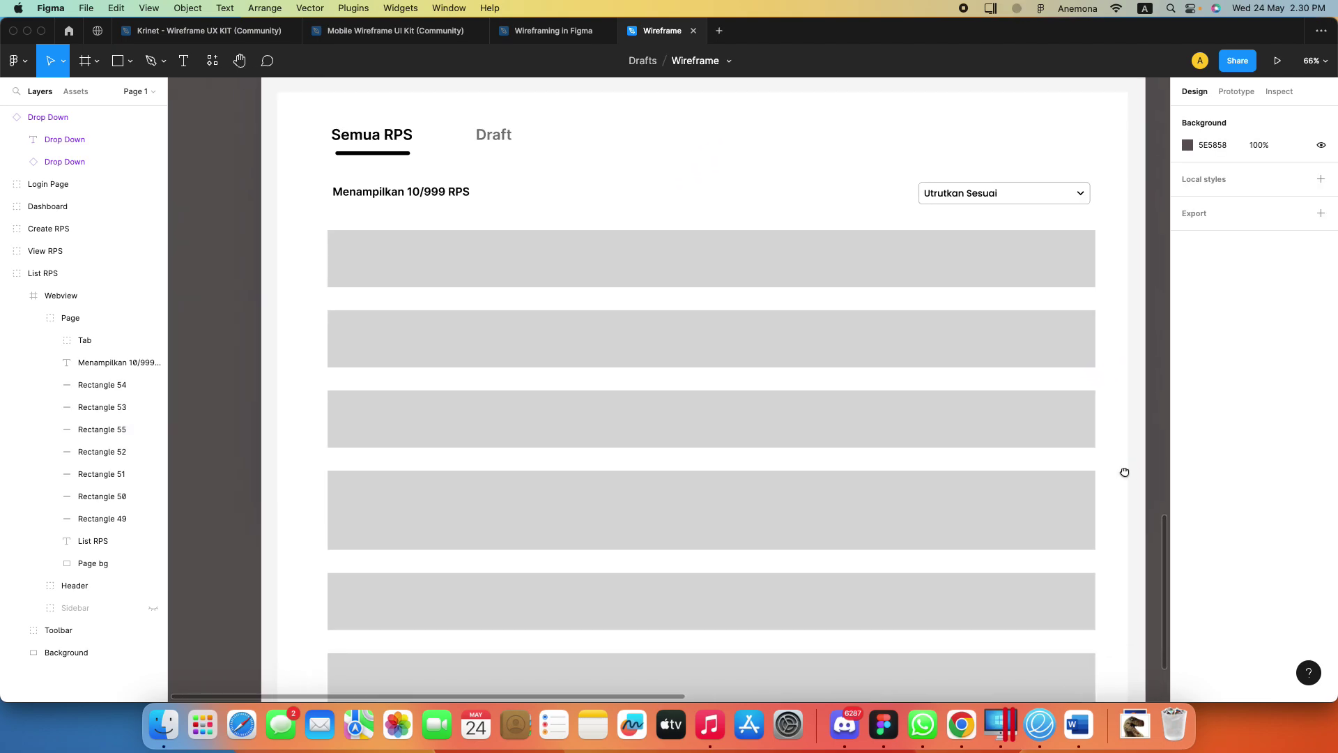
scroll(1066, 418, down, 4)
scroll(1069, 421, down, 3)
Move the List RPS frame up and place View RPS to its right
scroll(1069, 421, down, 5)
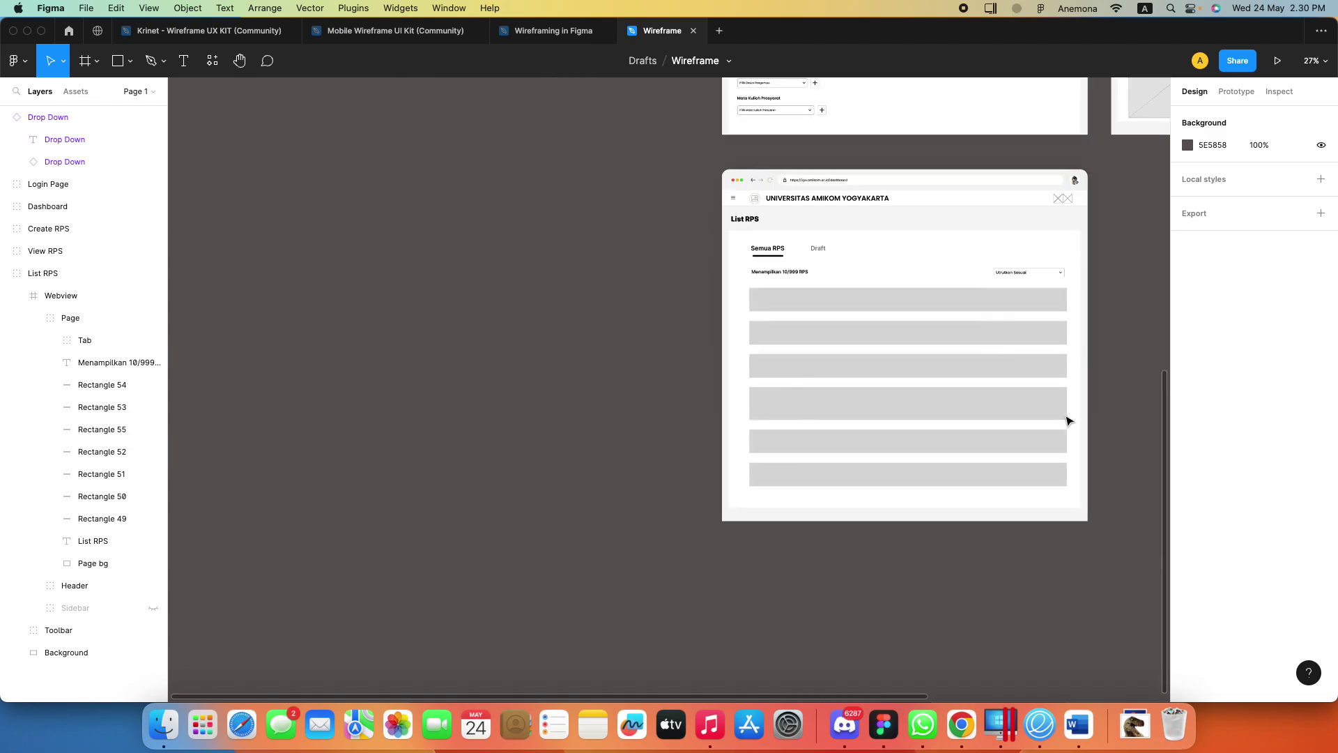
scroll(1069, 421, down, 3)
mouse_move(1069, 421)
mouse_down()
mouse_move(838, 493)
mouse_move(765, 463)
mouse_move(782, 628)
mouse_move(827, 532)
mouse_move(830, 438)
mouse_up()
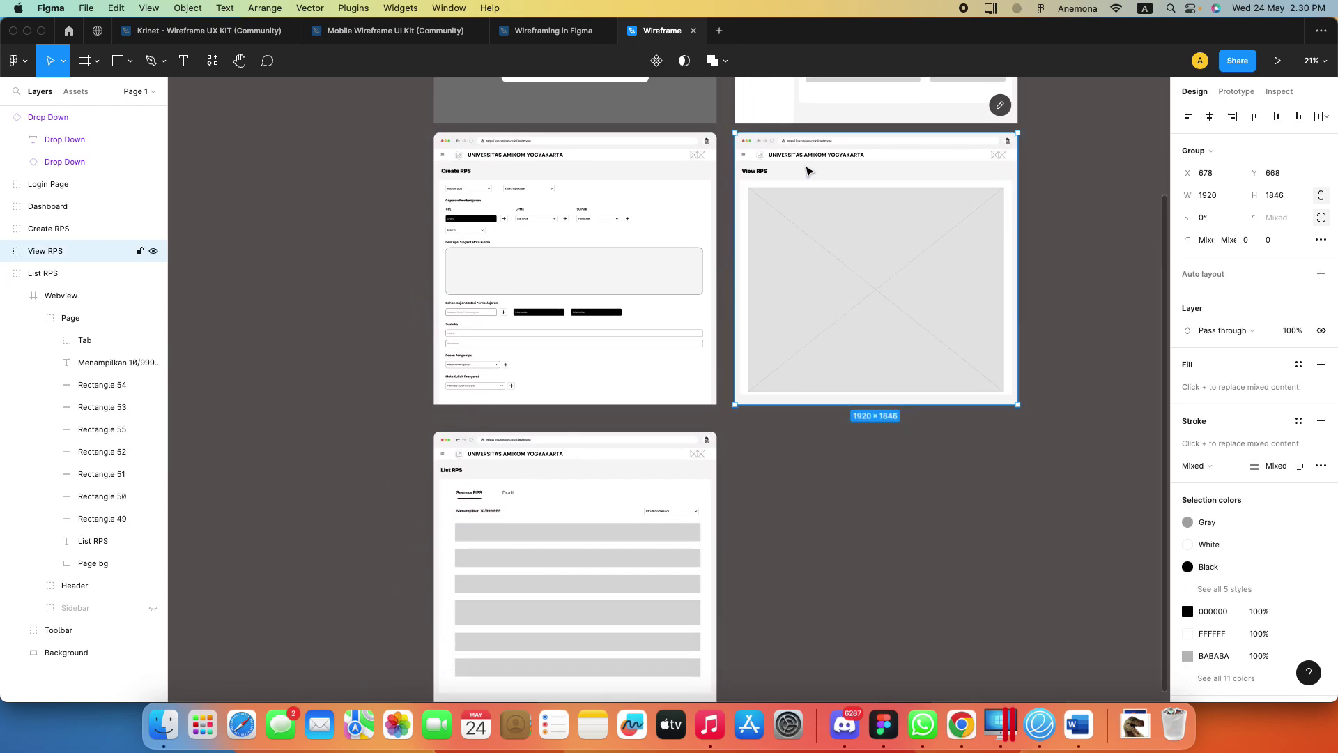
drag(813, 170, 888, 503)
click(671, 511)
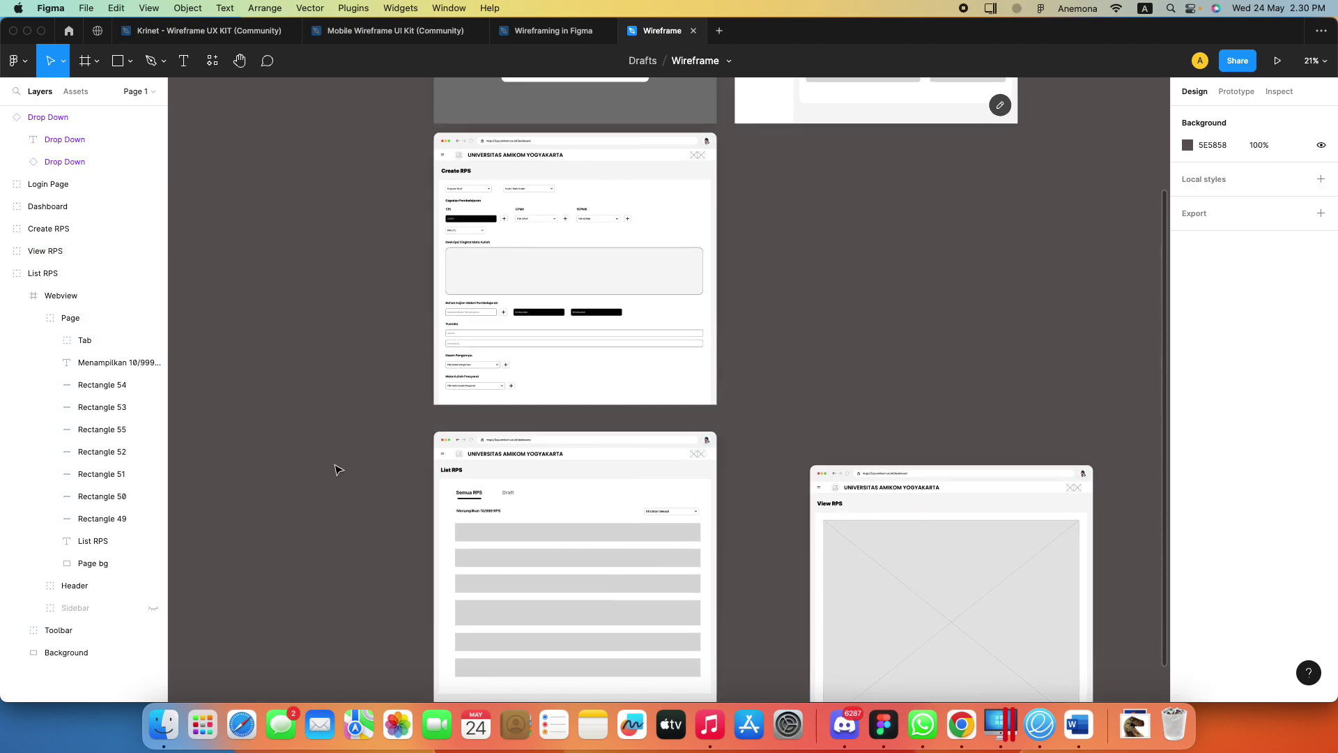
drag(337, 463, 711, 688)
scroll(638, 463, down, 3)
drag(639, 463, 923, 179)
scroll(579, 458, up, 2)
scroll(579, 457, right, 3)
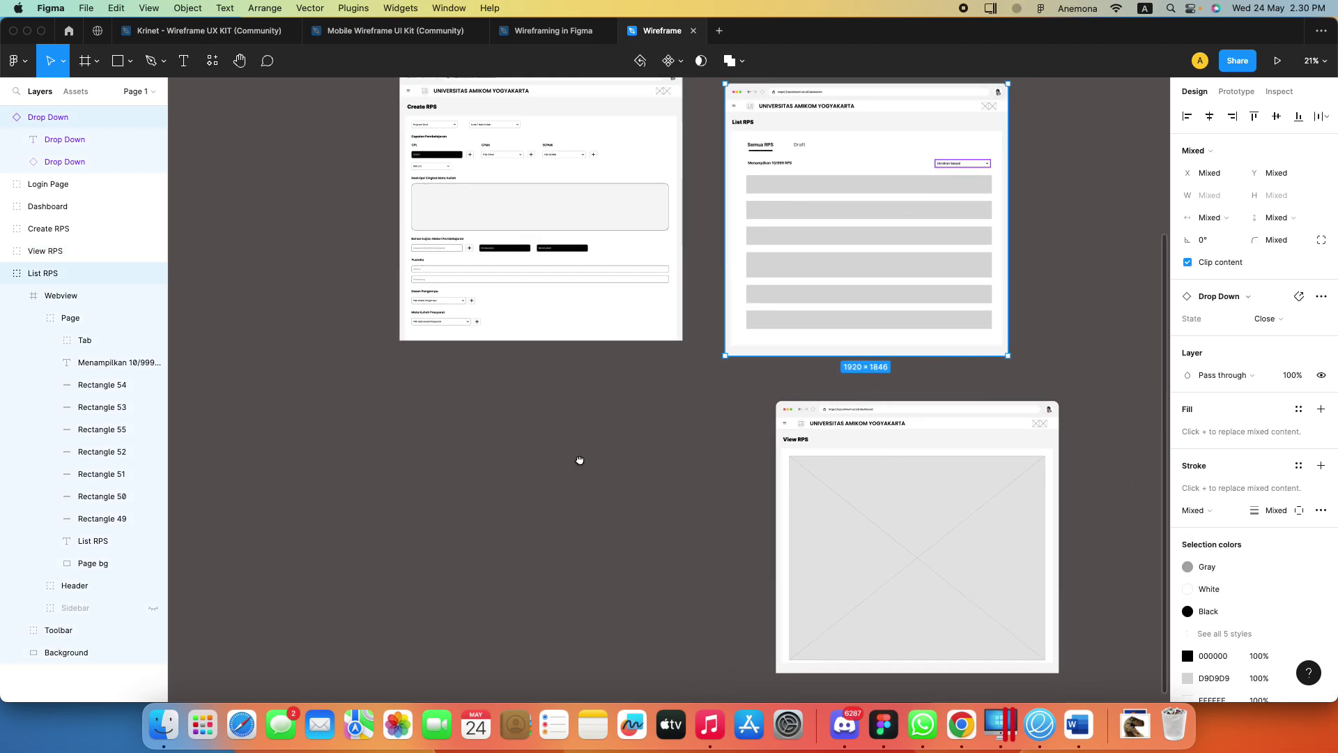
drag(1091, 480, 830, 603)
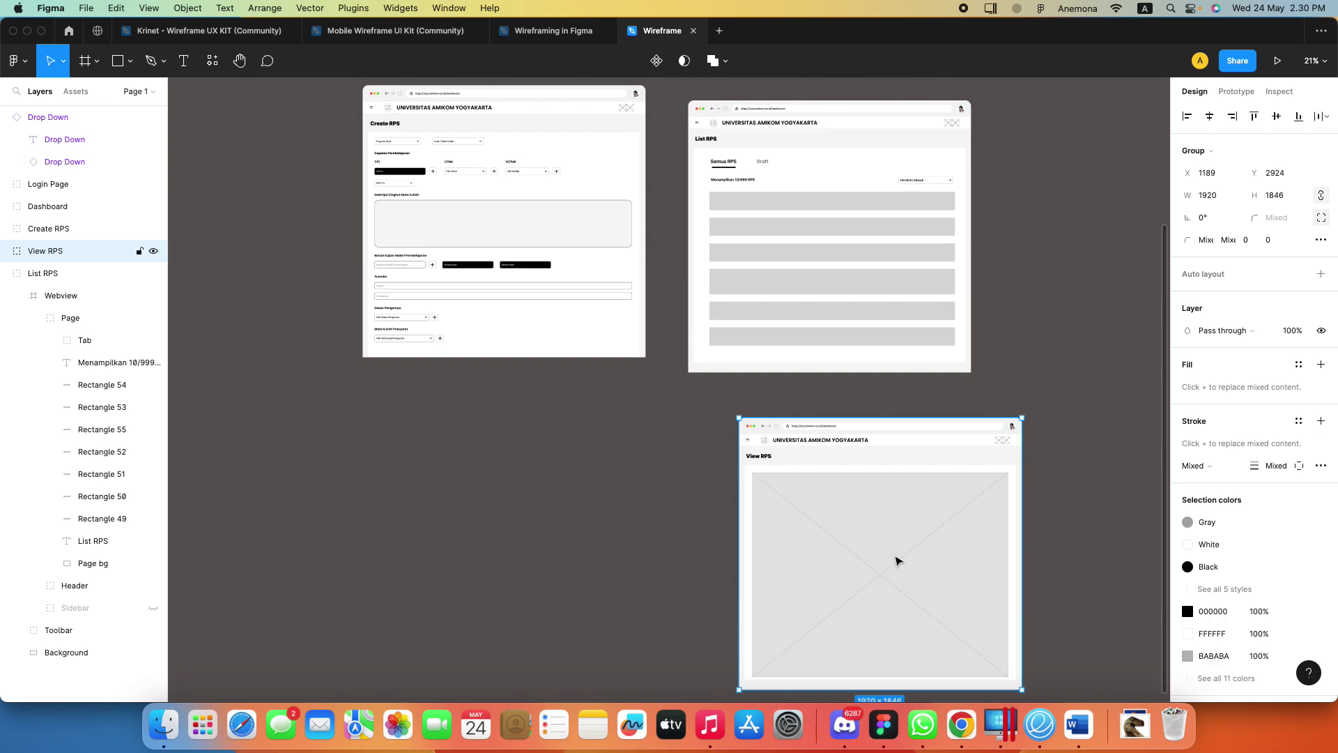
drag(896, 561, 1144, 248)
Shift the Dashboard frame right and snap View RPS and List RPS into line
scroll(603, 618, up, 3)
scroll(604, 619, right, 3)
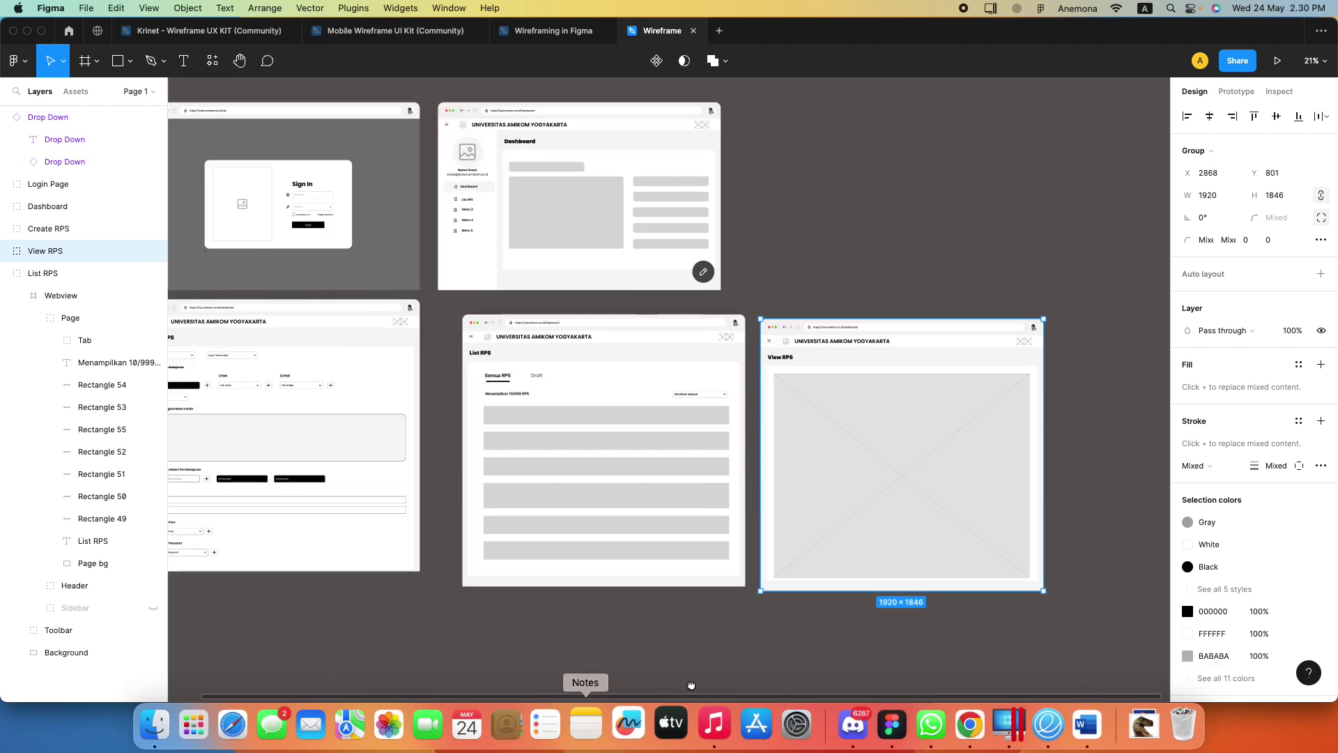
scroll(691, 684, left, 3)
scroll(691, 684, down, 1)
click(919, 216)
mouse_move(649, 170)
mouse_down()
mouse_move(983, 169)
mouse_move(678, 173)
mouse_up()
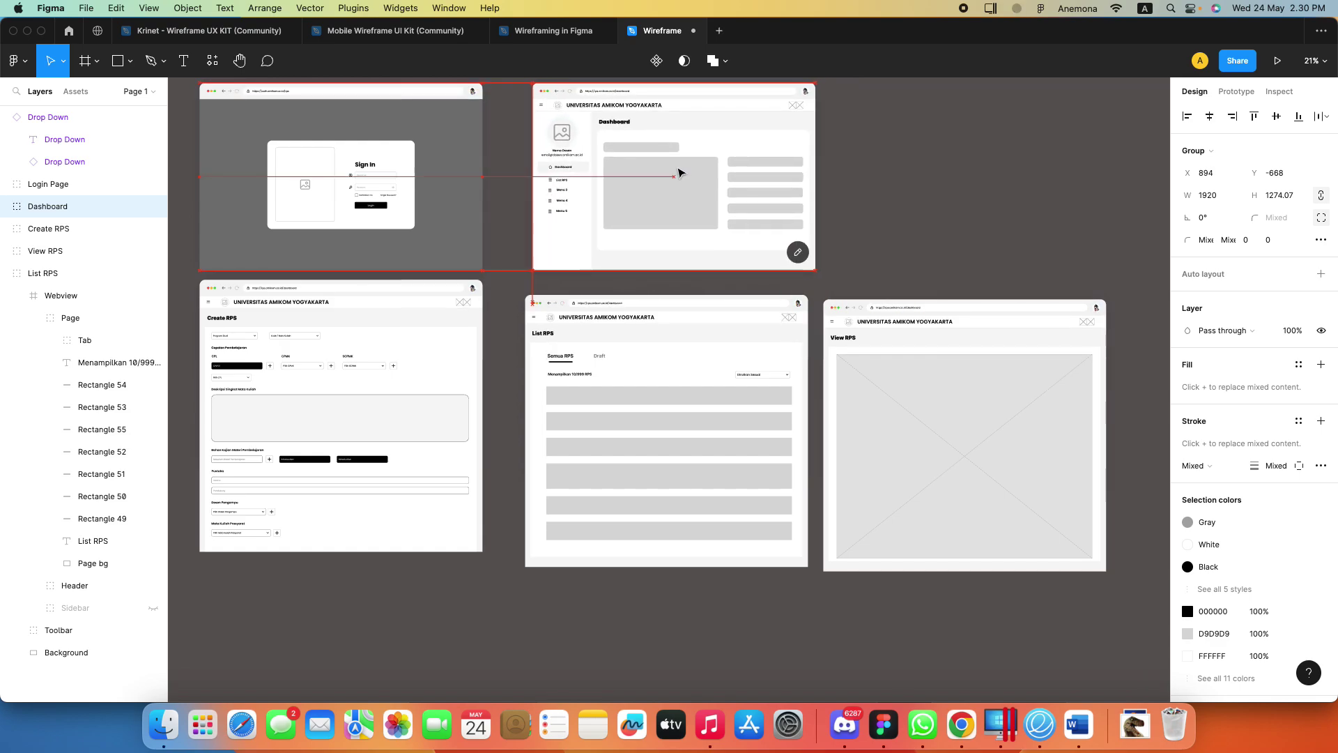
drag(965, 395, 1016, 375)
click(1021, 216)
drag(742, 635, 644, 297)
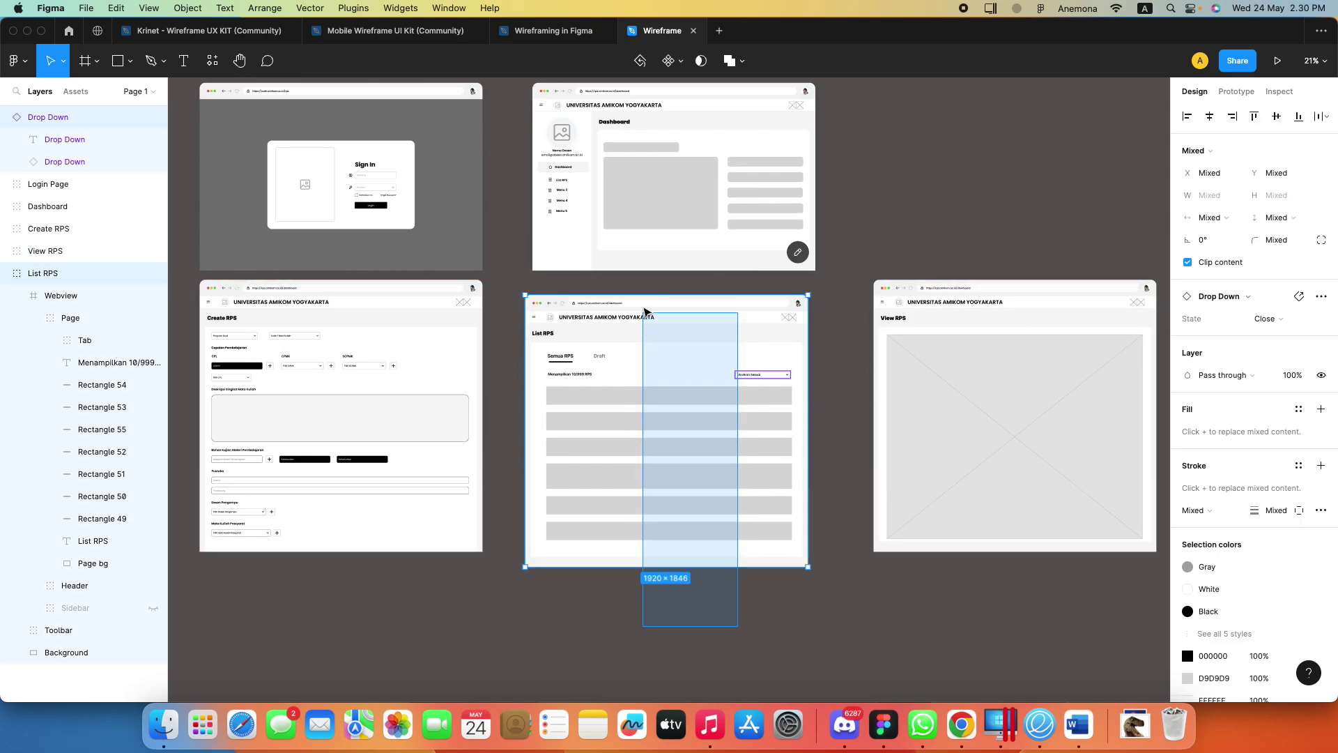
drag(647, 371, 675, 395)
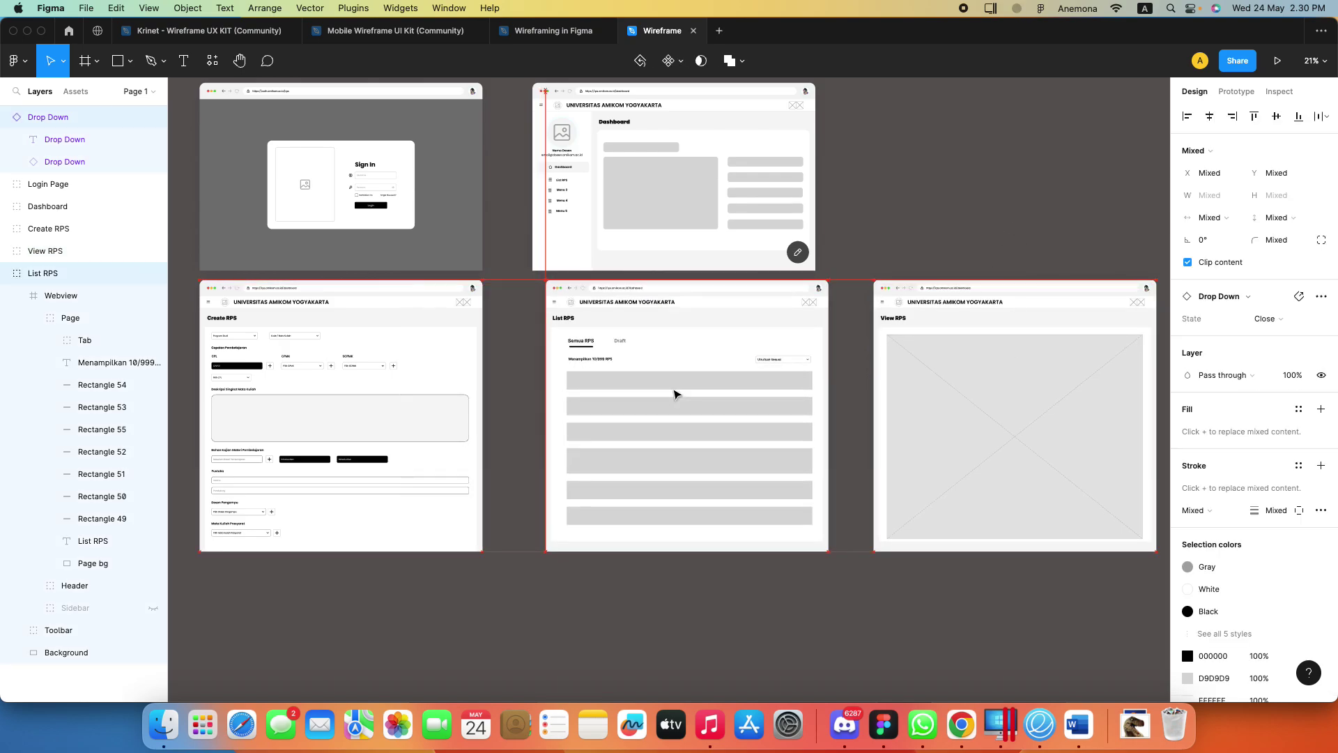
click(733, 626)
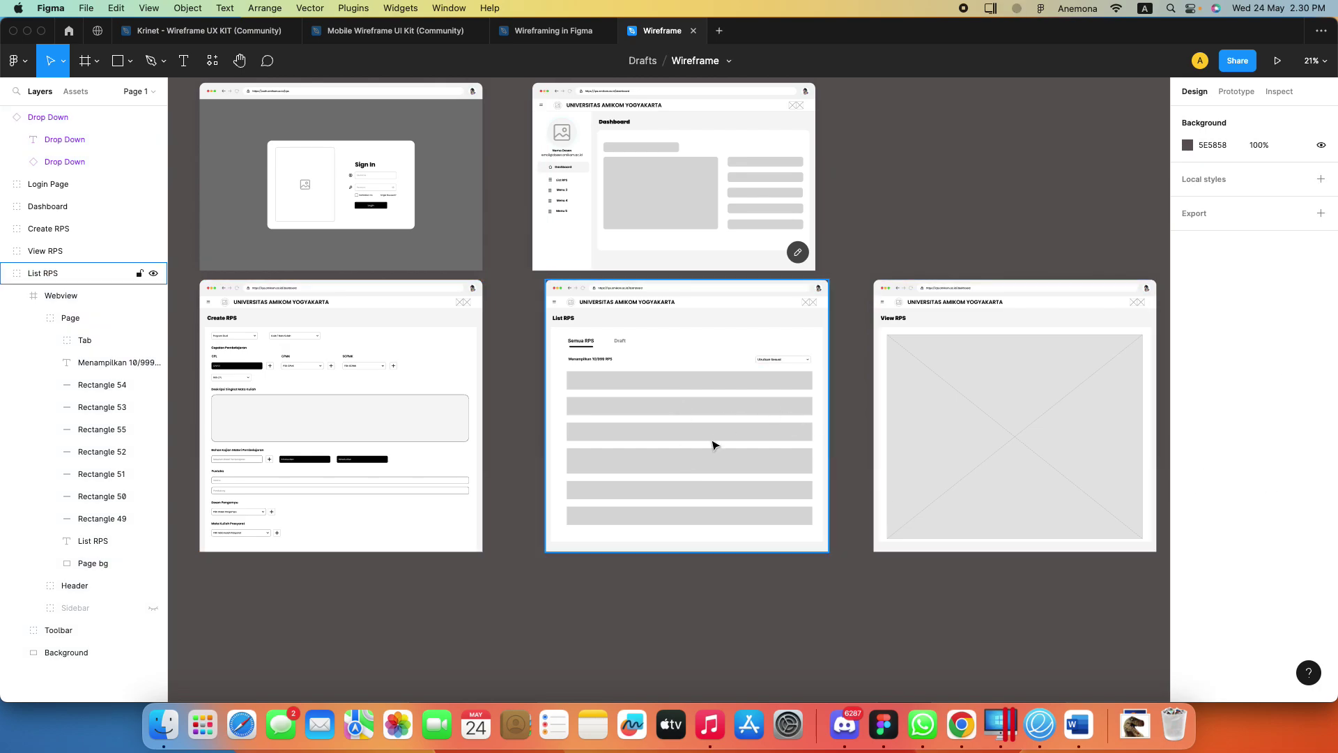
Check the Dashboard and List RPS frame positions in the final grid layout
drag(939, 217, 675, 184)
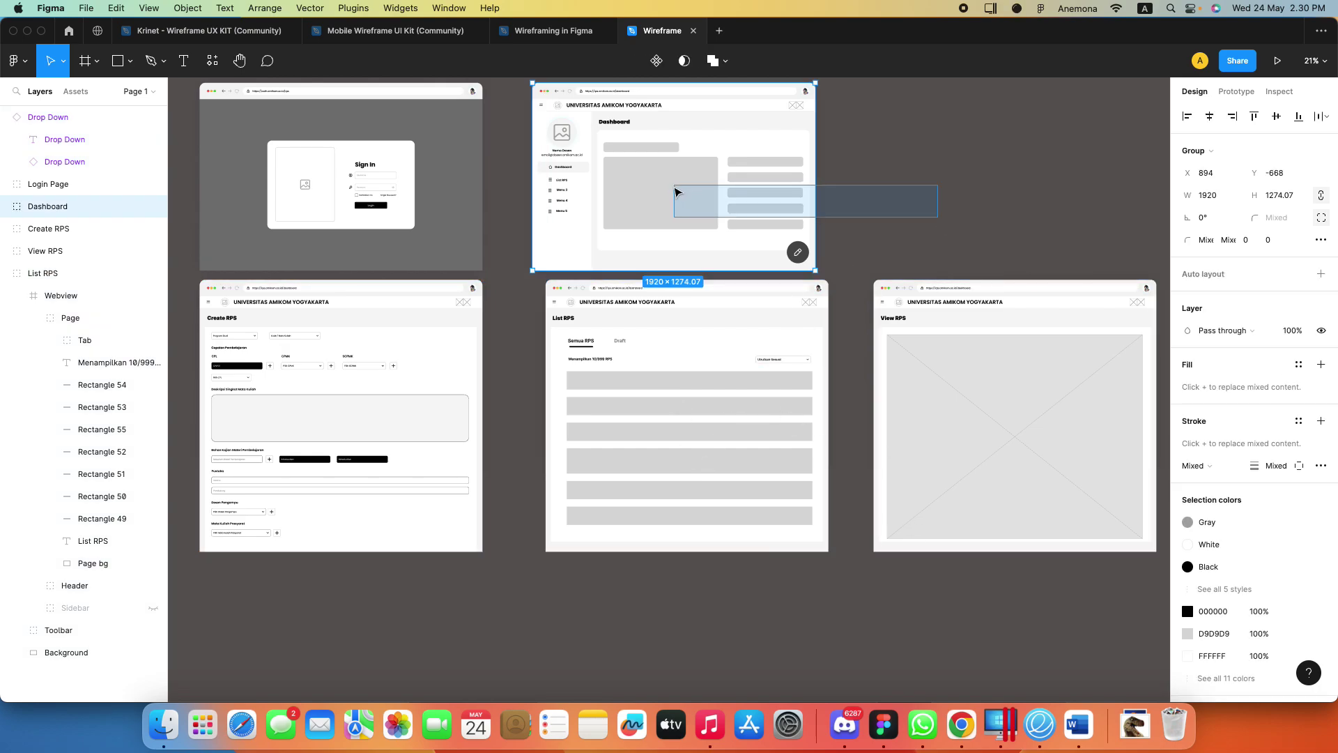
scroll(720, 496, up, 3)
mouse_move(956, 318)
mouse_down()
mouse_move(633, 349)
mouse_move(646, 348)
mouse_up()
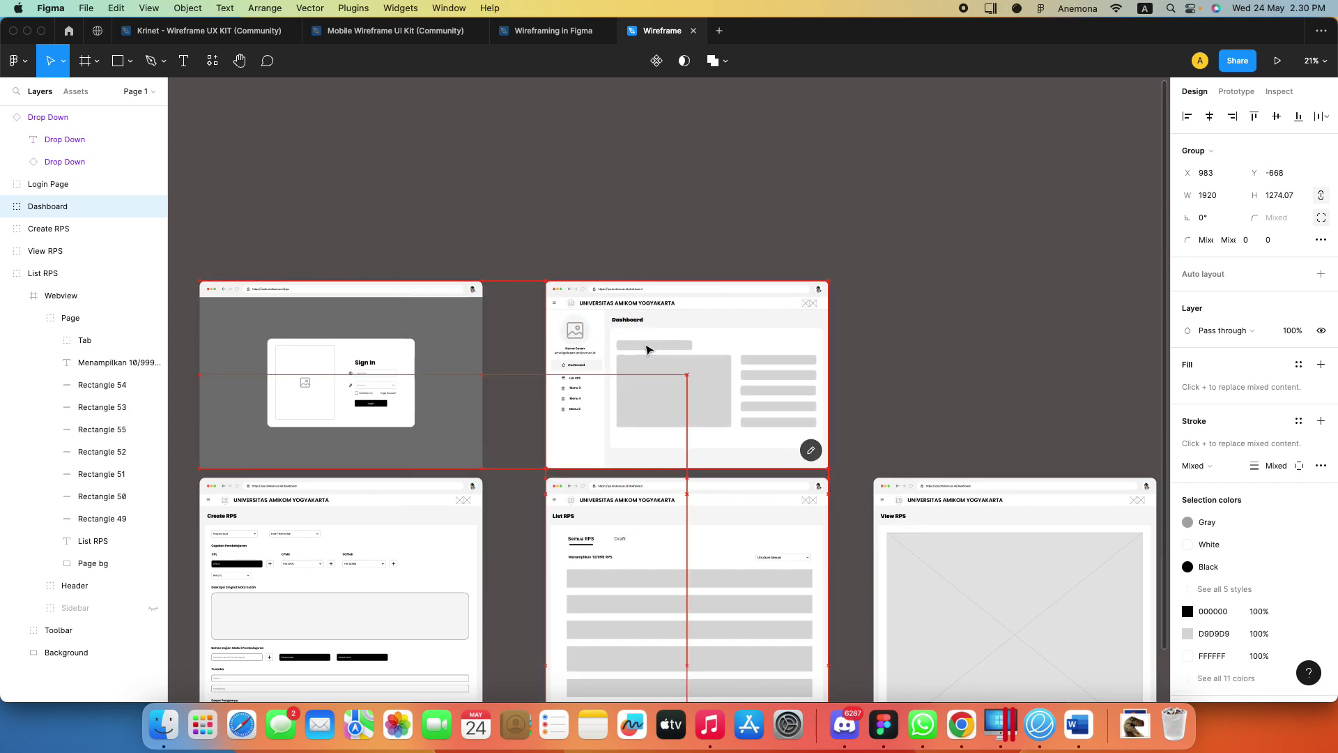
click(914, 322)
scroll(915, 349, down, 5)
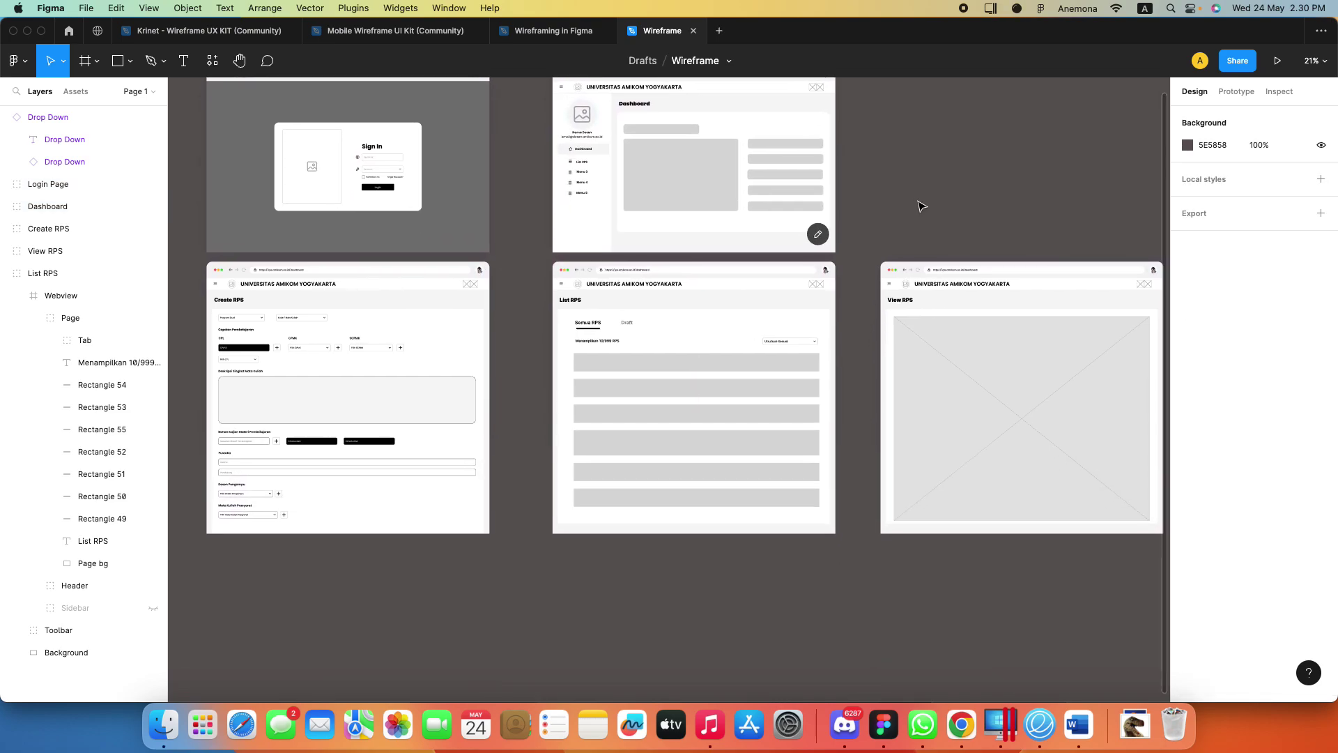
click(764, 505)
scroll(764, 506, down, 2)
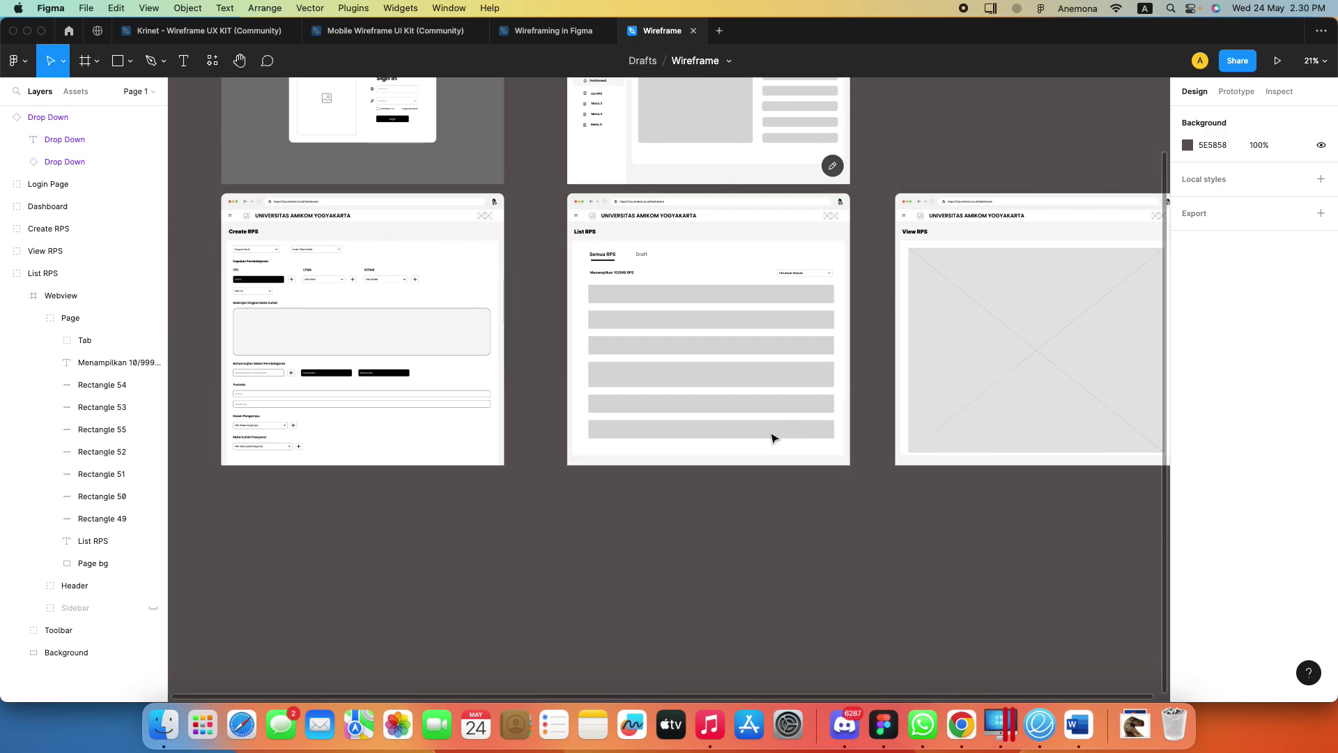
scroll(771, 436, up, 2)
Add a 'JUDUL RPS SATU' text title at the top-left of the first grey row
scroll(771, 436, up, 2)
scroll(771, 436, up, 2)
scroll(730, 455, up, 2)
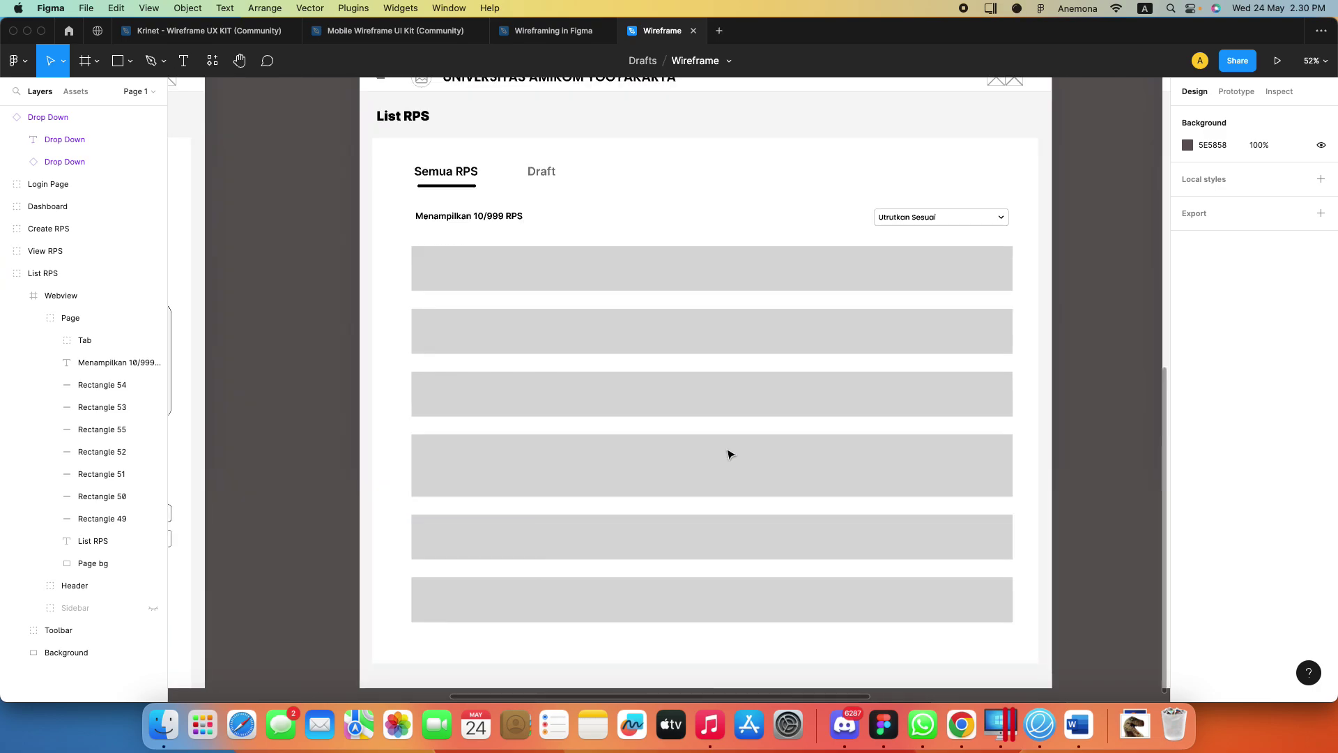
scroll(730, 454, up, 1)
scroll(730, 446, right, 2)
scroll(730, 439, down, 1)
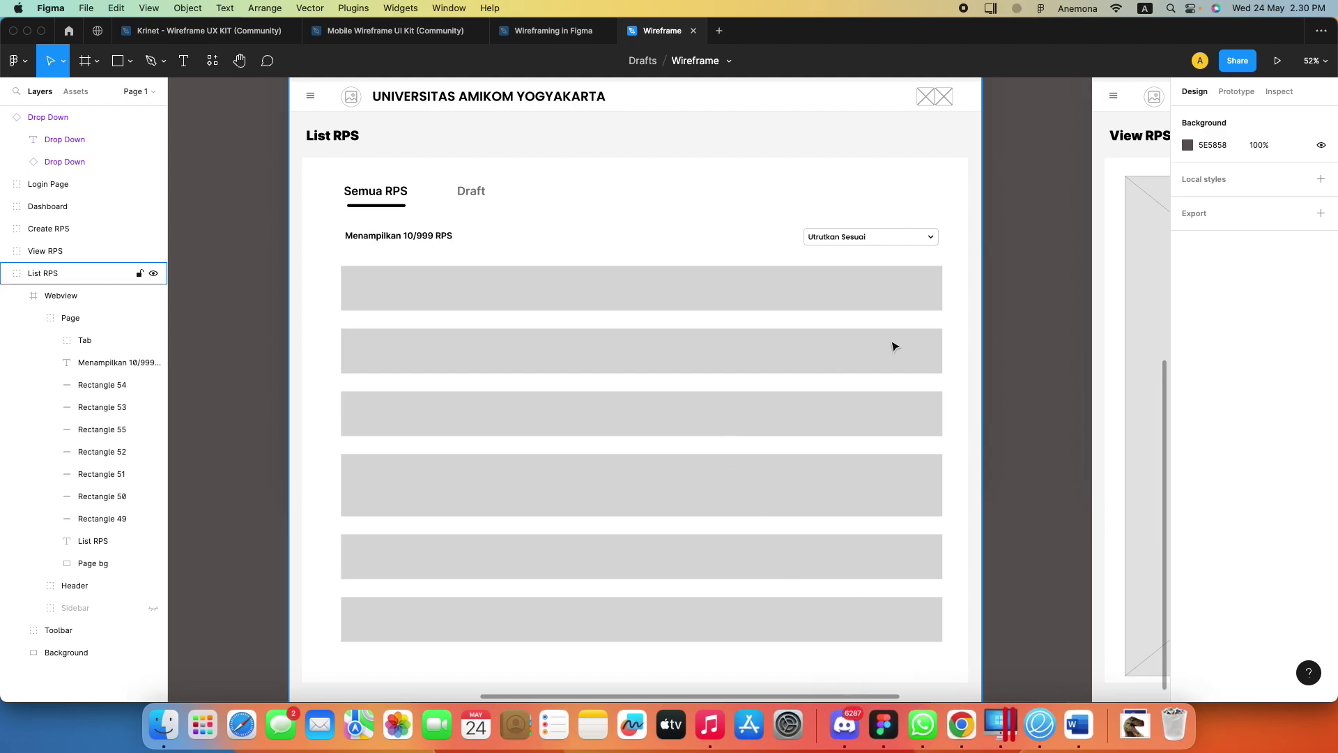
scroll(1078, 346, left, 3)
scroll(1097, 355, left, 2)
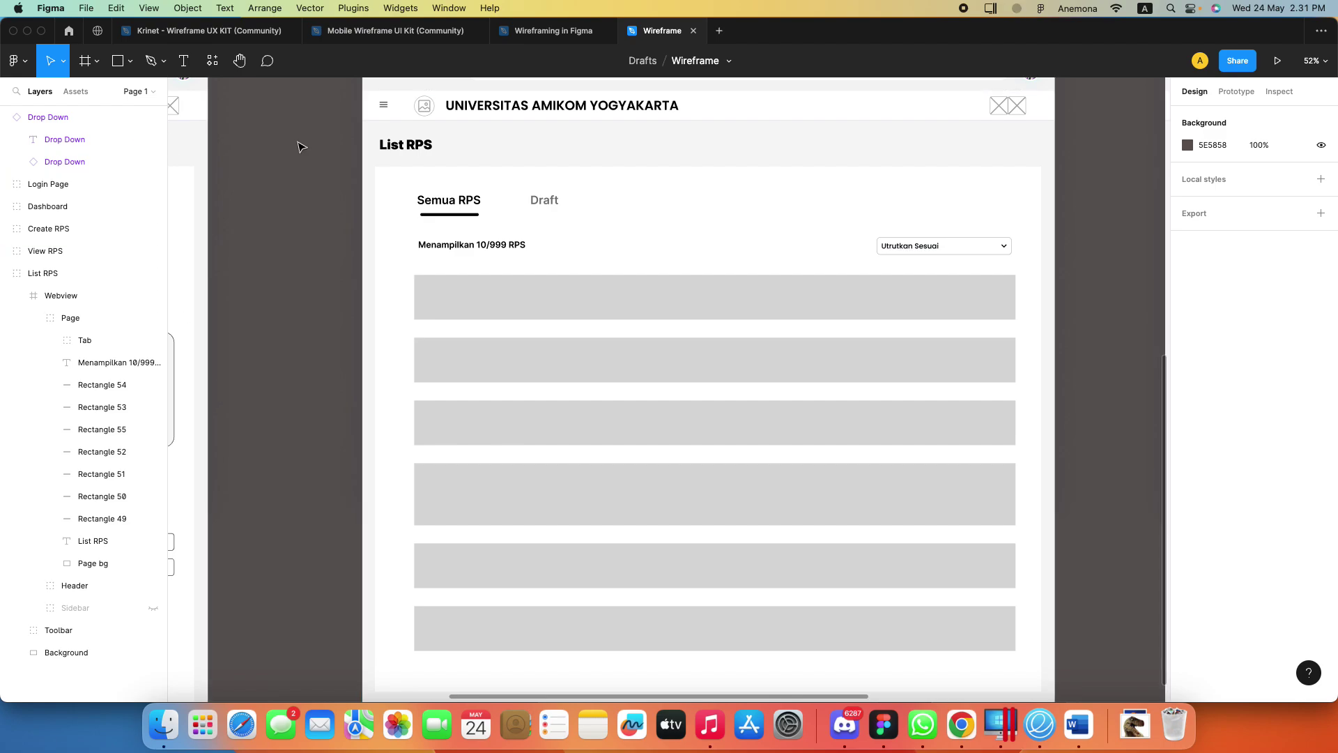
click(185, 67)
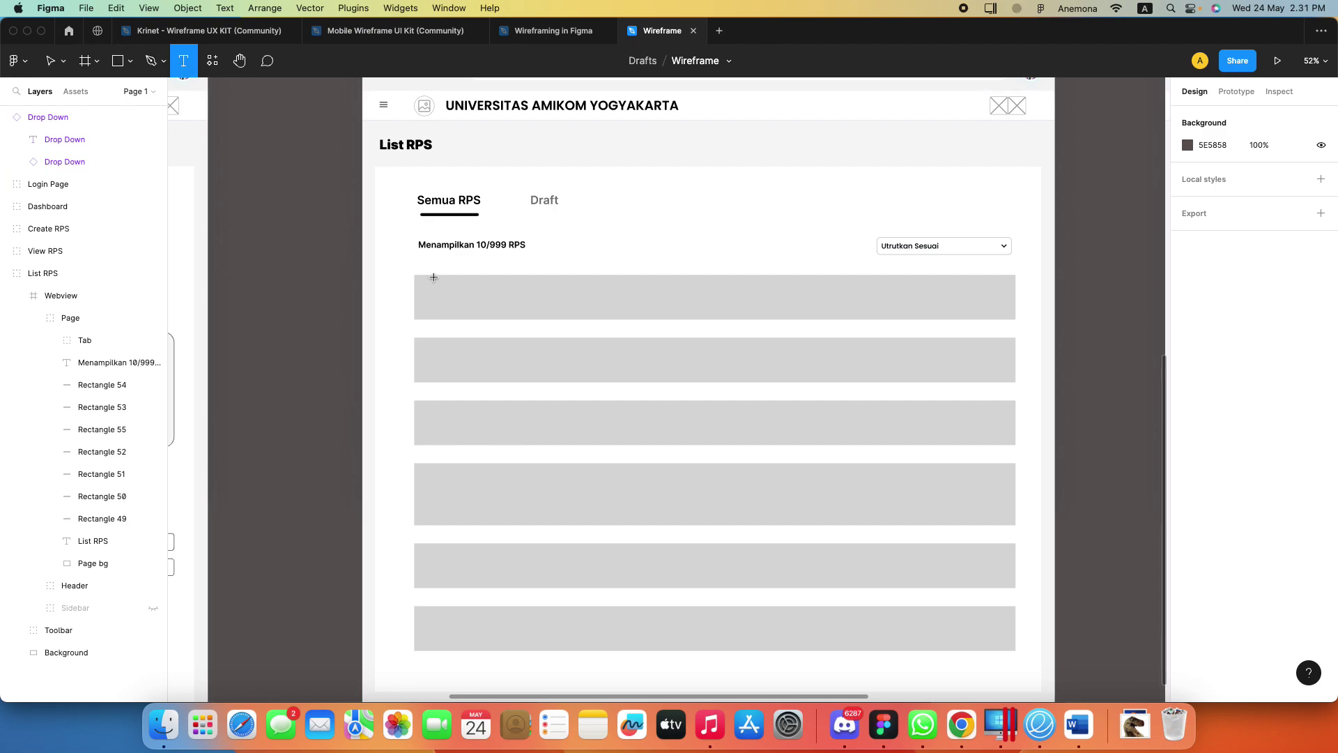
click(437, 293)
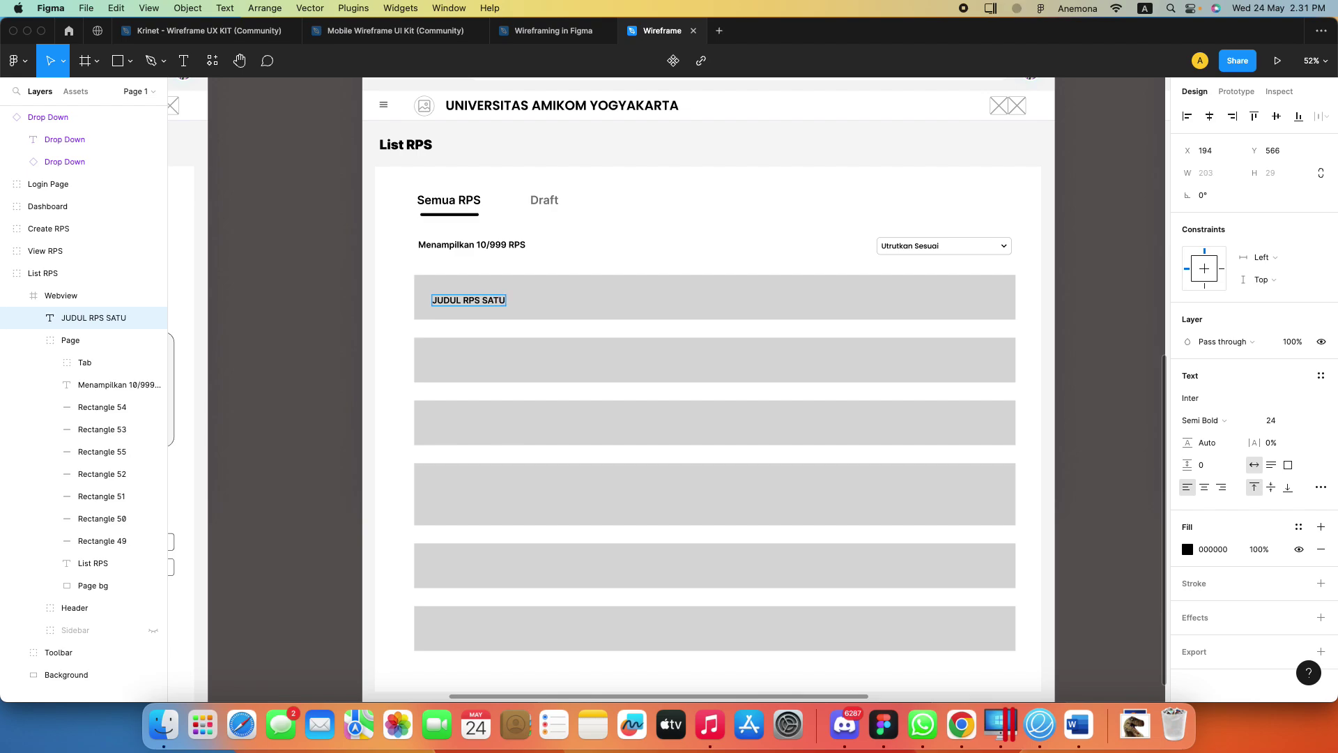
mouse_move(130, 132)
text(JUDUL RPS SATU)
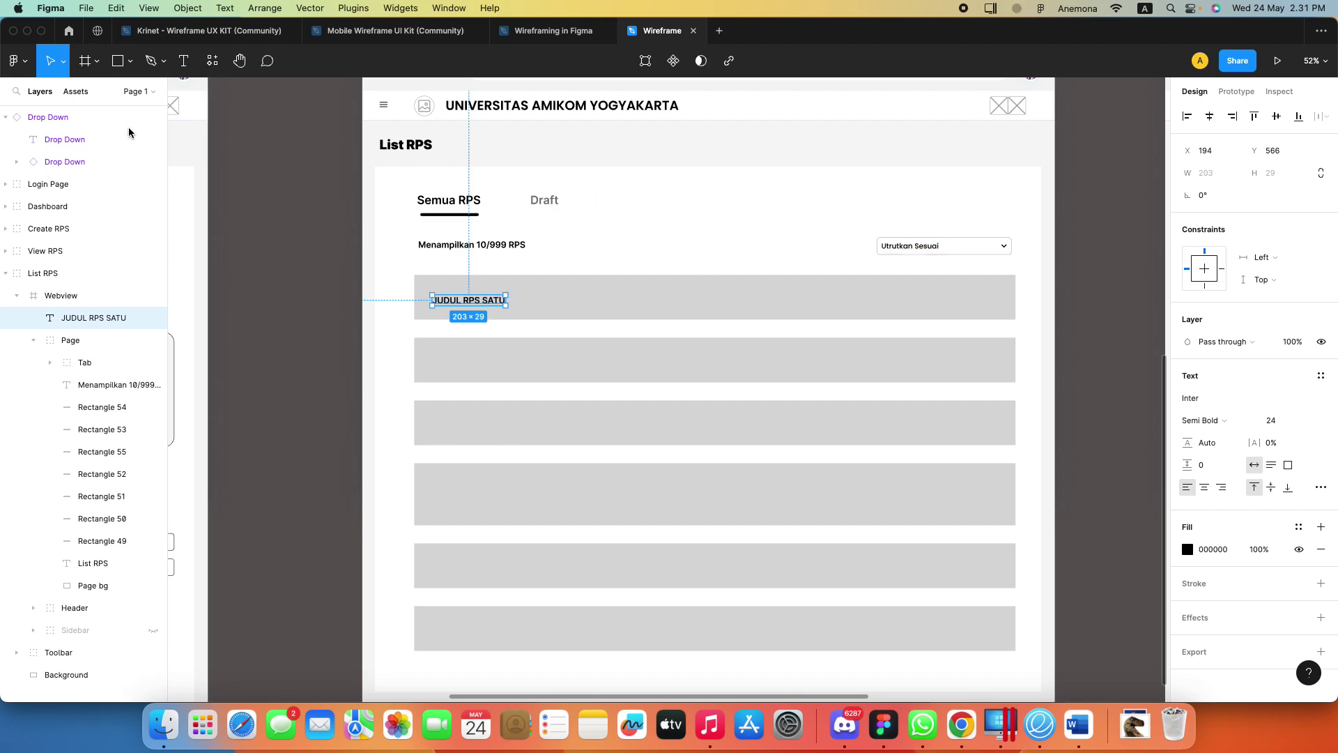
drag(467, 305, 461, 297)
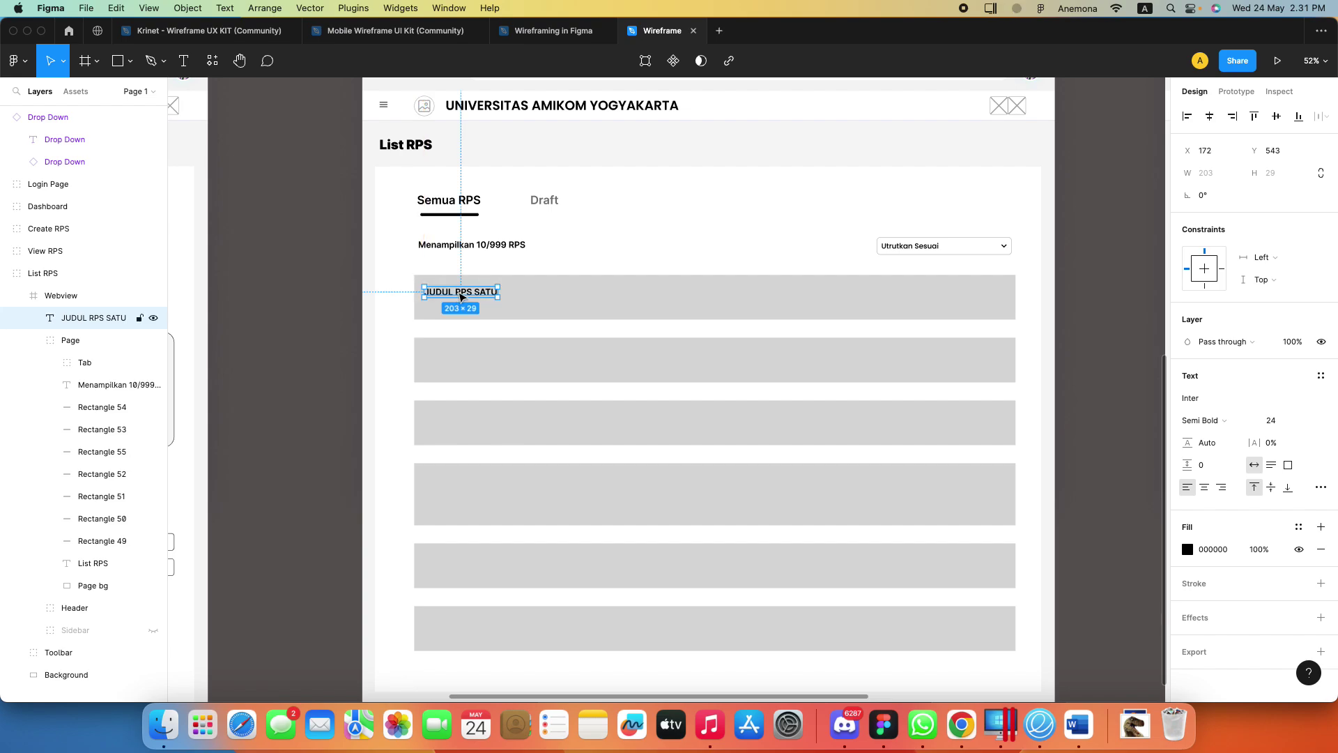
Set the title to size 32 and move its layer into the Page group
click(1307, 420)
click(1300, 445)
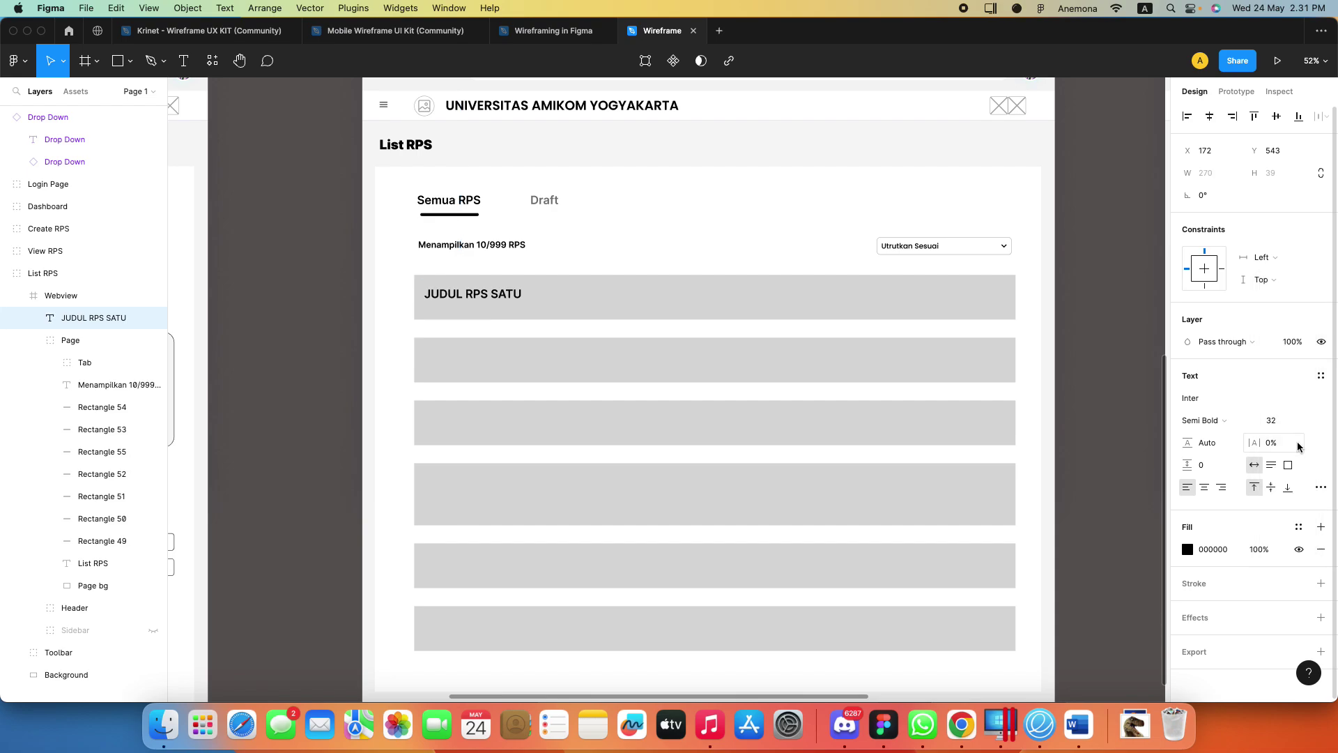
click(314, 327)
click(473, 298)
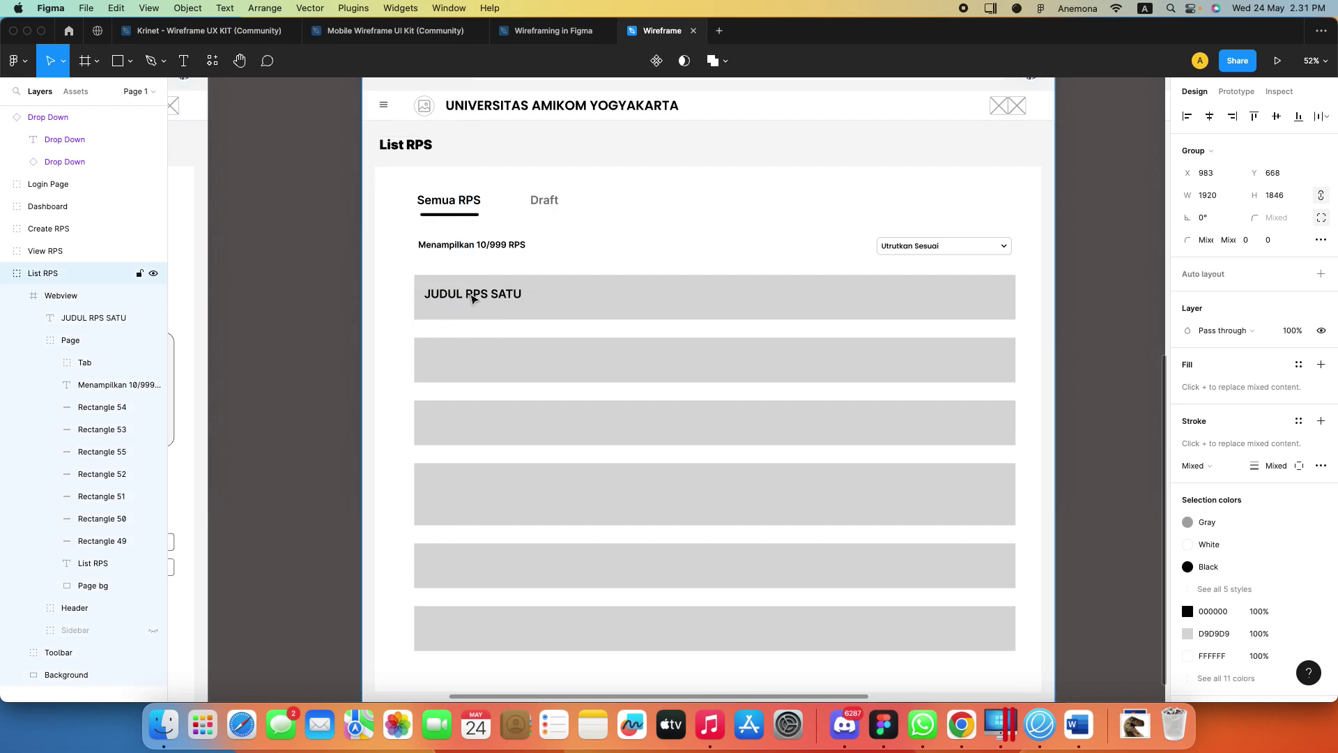
click(268, 329)
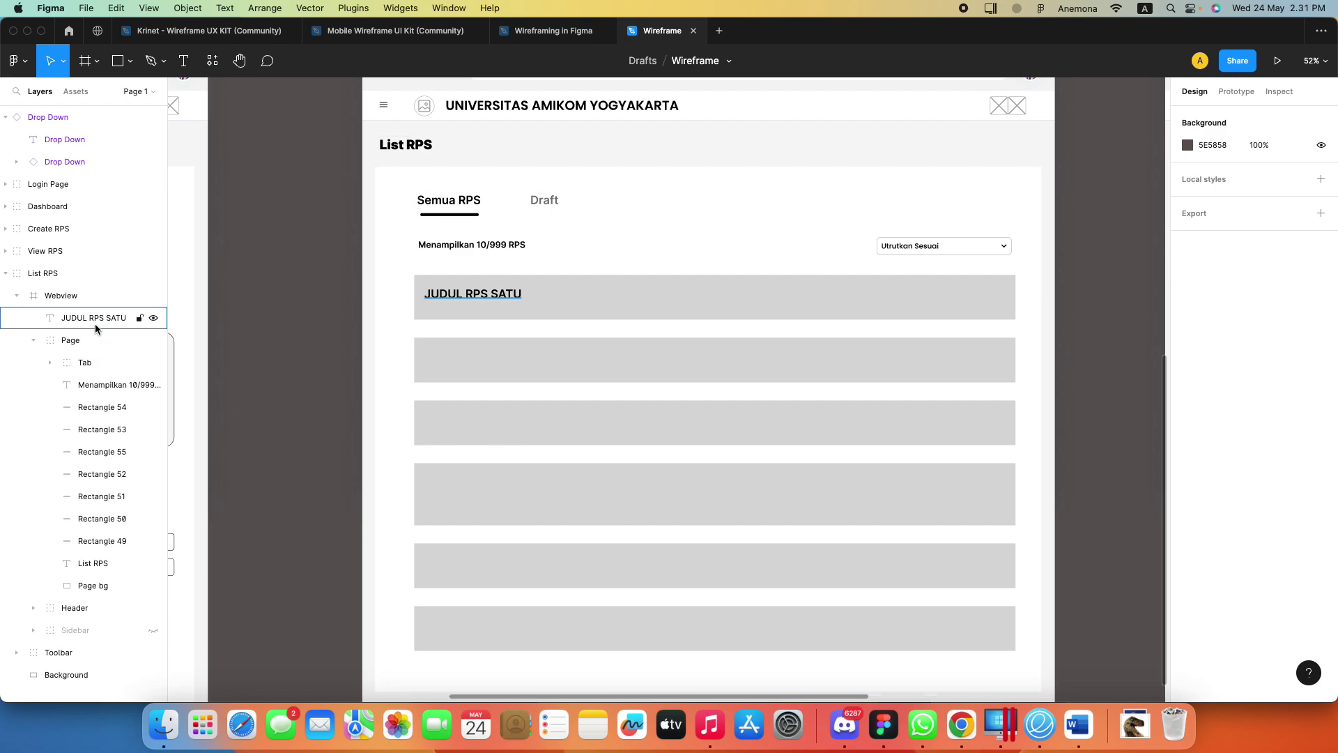
drag(98, 319, 99, 397)
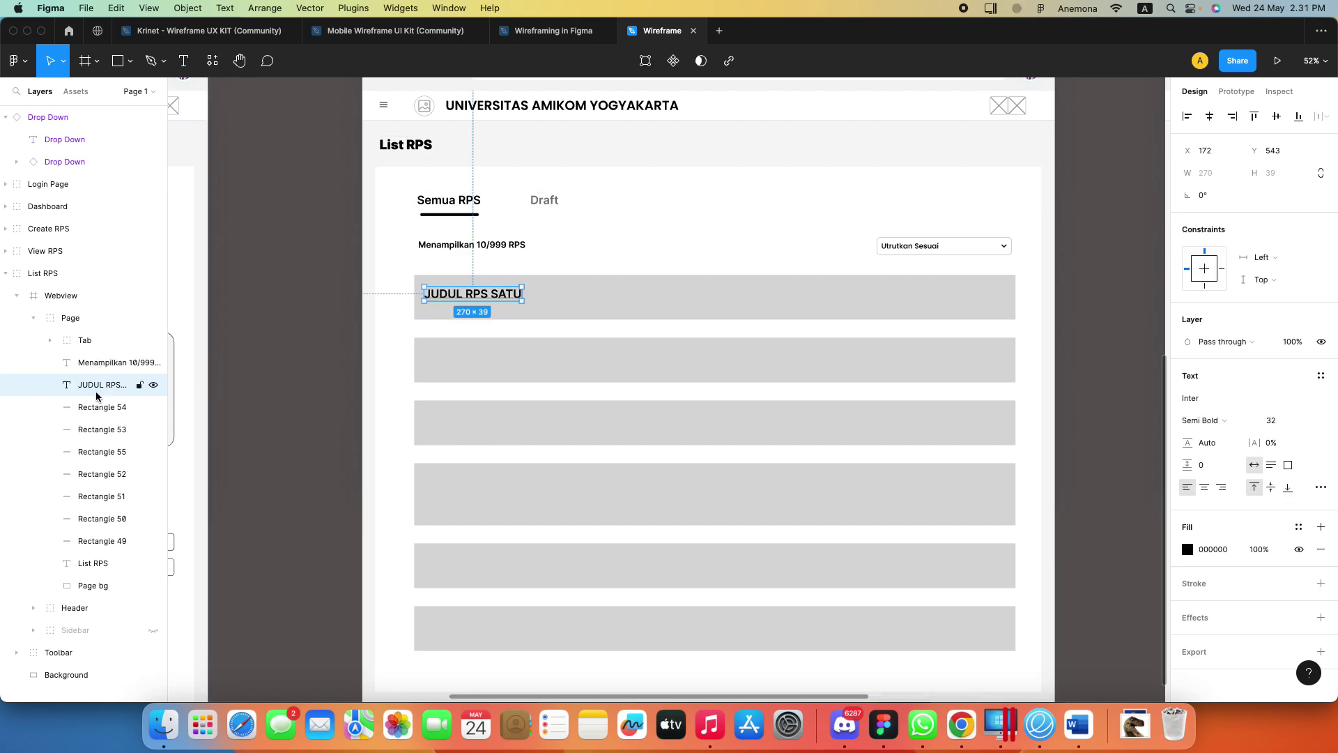
Nudge the JUDUL RPS SATU title slightly up and right within the first row
drag(462, 296, 465, 293)
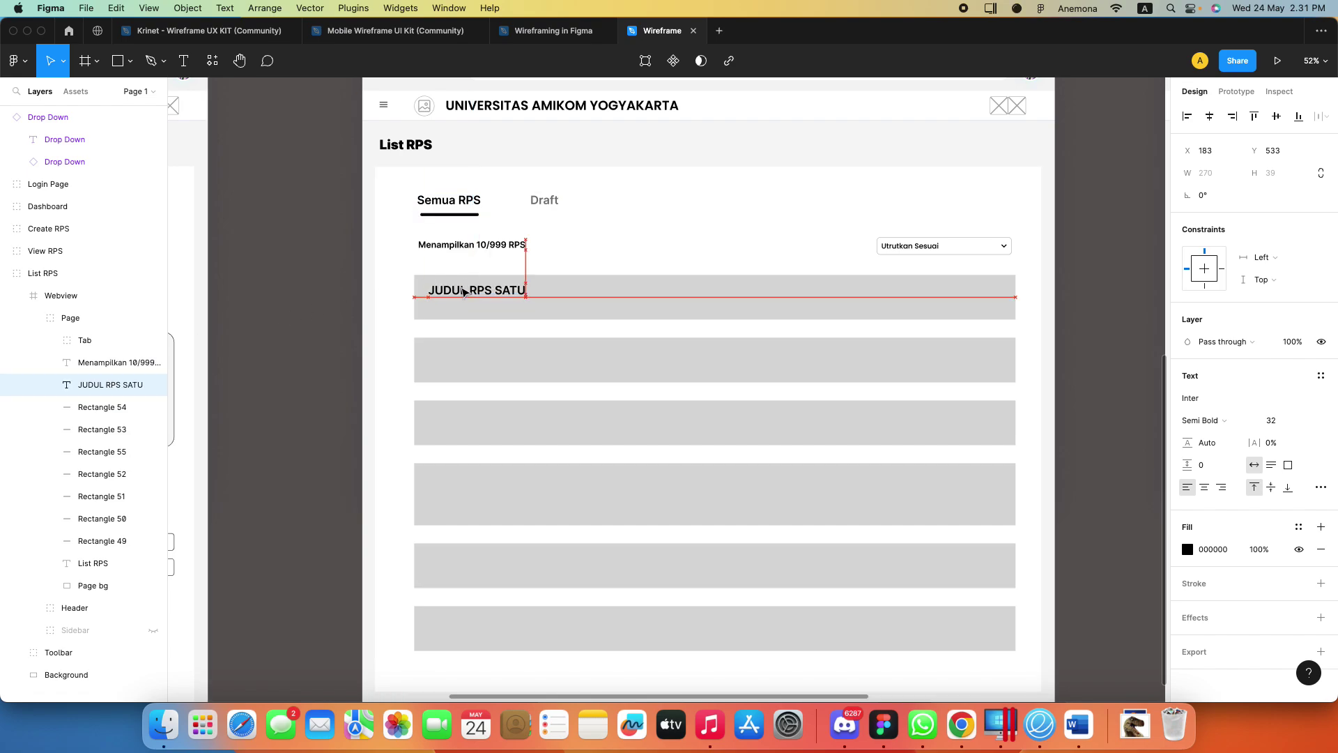
click(307, 313)
scroll(308, 314, right, 5)
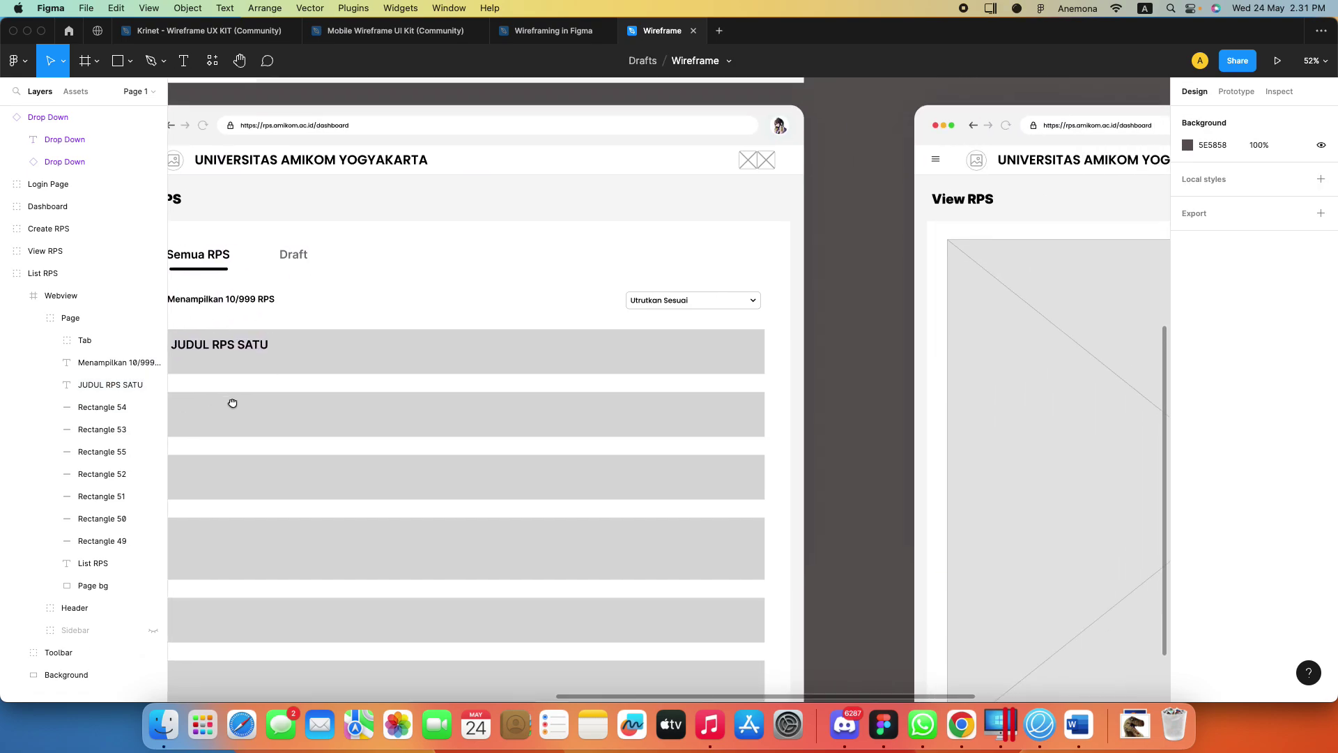
mouse_move(230, 400)
mouse_down()
mouse_move(421, 453)
mouse_move(528, 398)
mouse_up()
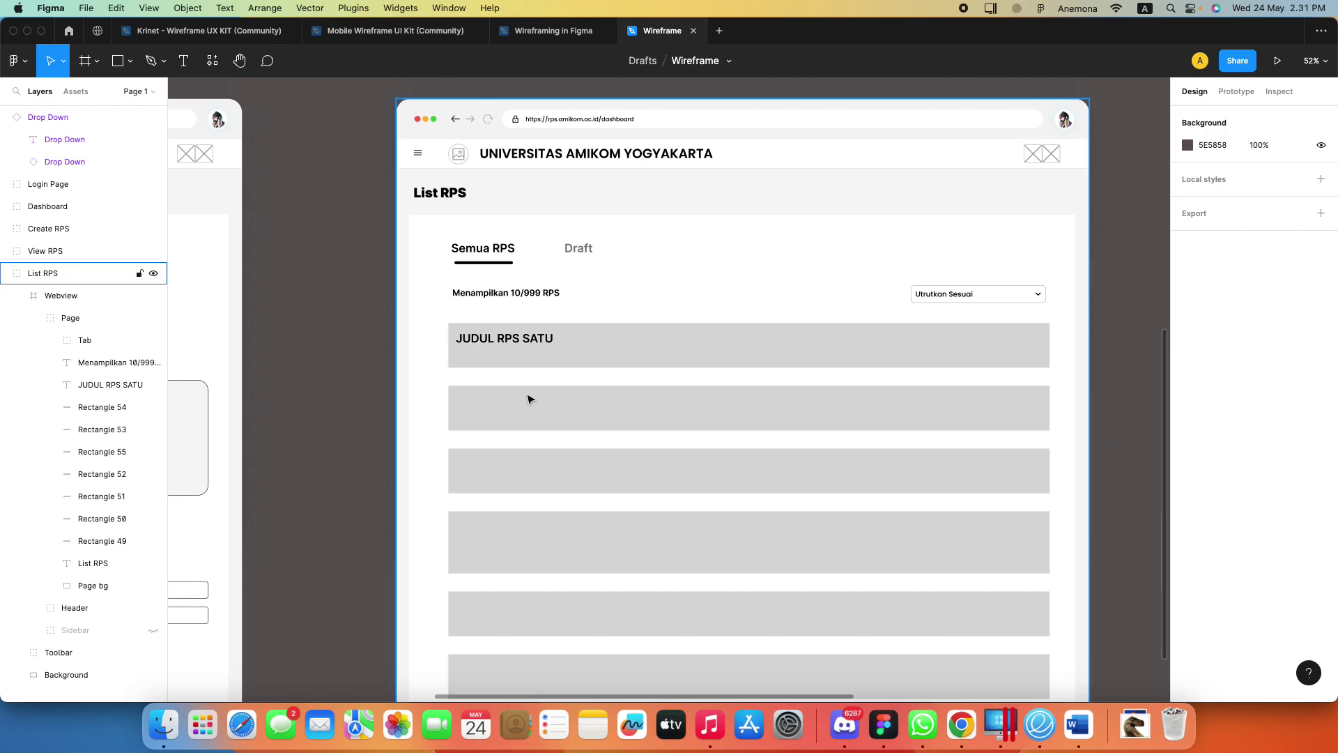
mouse_move(633, 414)
mouse_down()
mouse_move(541, 517)
mouse_move(573, 442)
mouse_up()
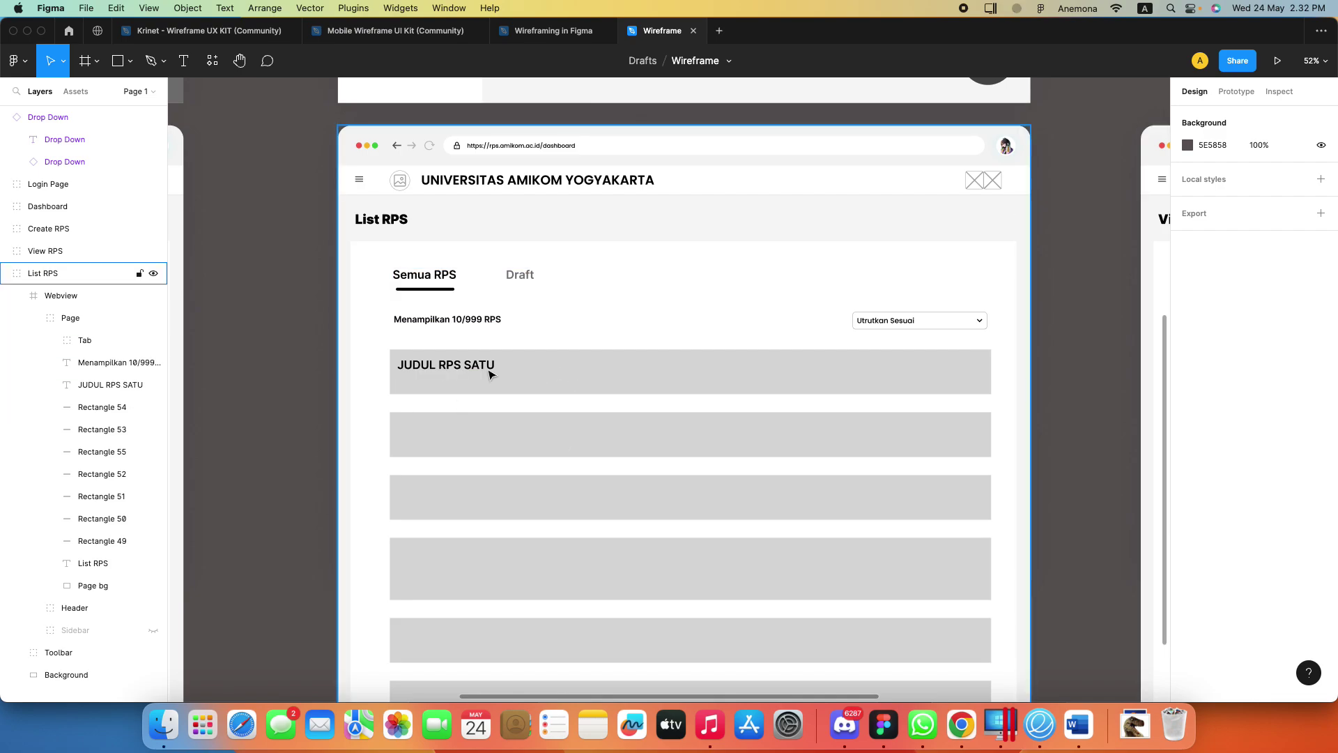
Group the first row's grey box together with its JUDUL RPS SATU title
double_click(442, 371)
click(455, 391)
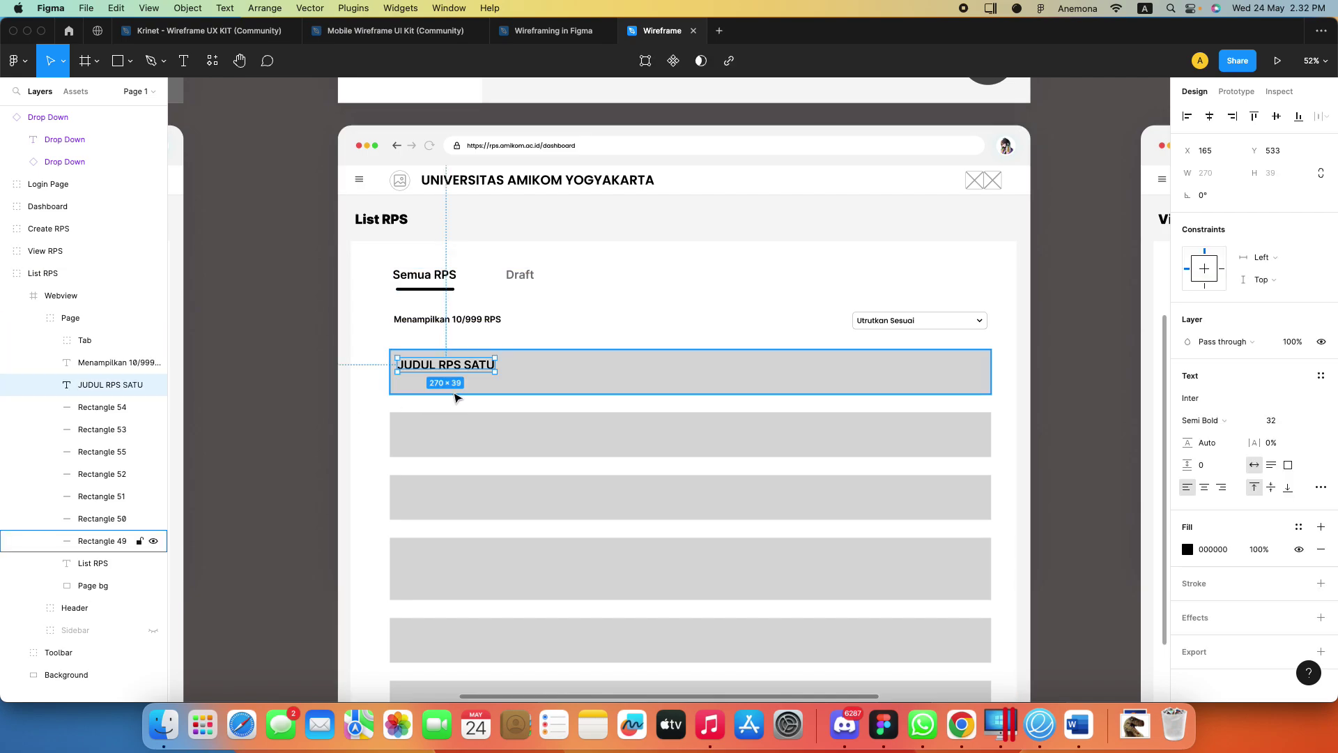
click(511, 370)
click(529, 377)
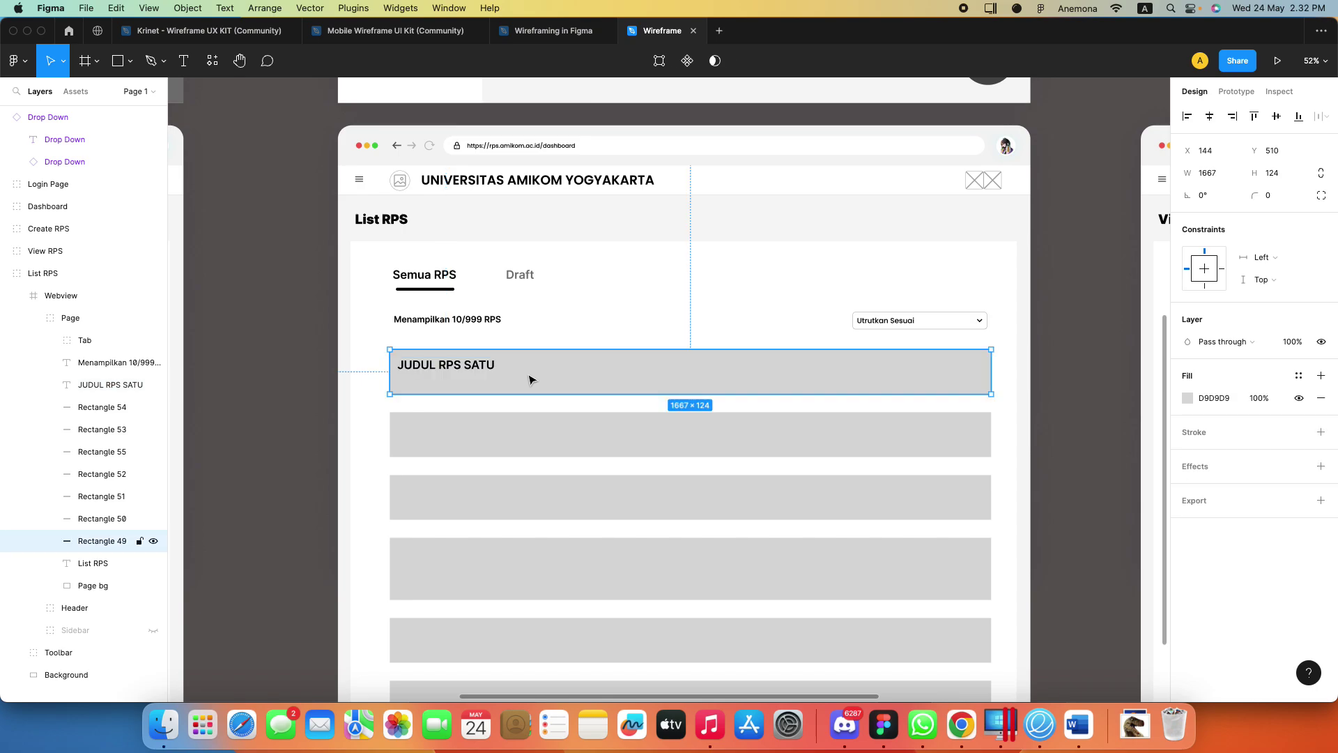
shift+click(477, 371)
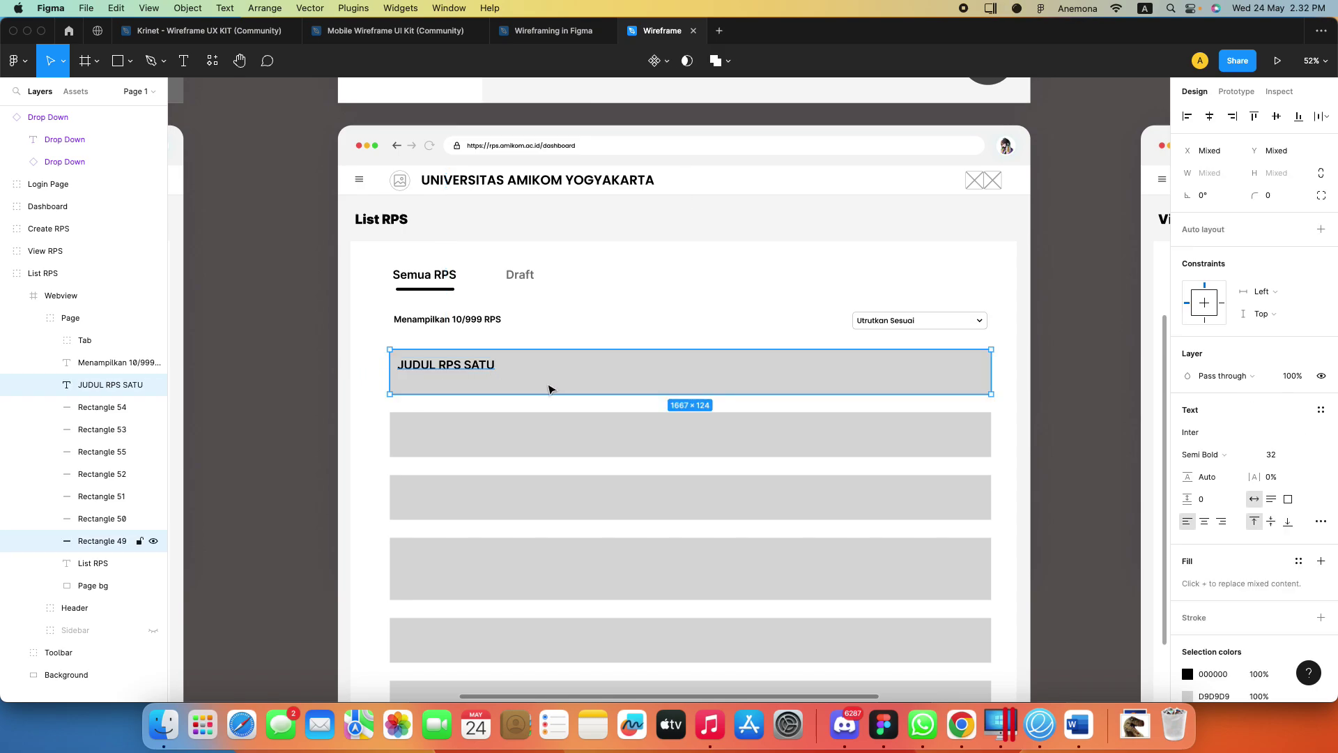
key(super+g)
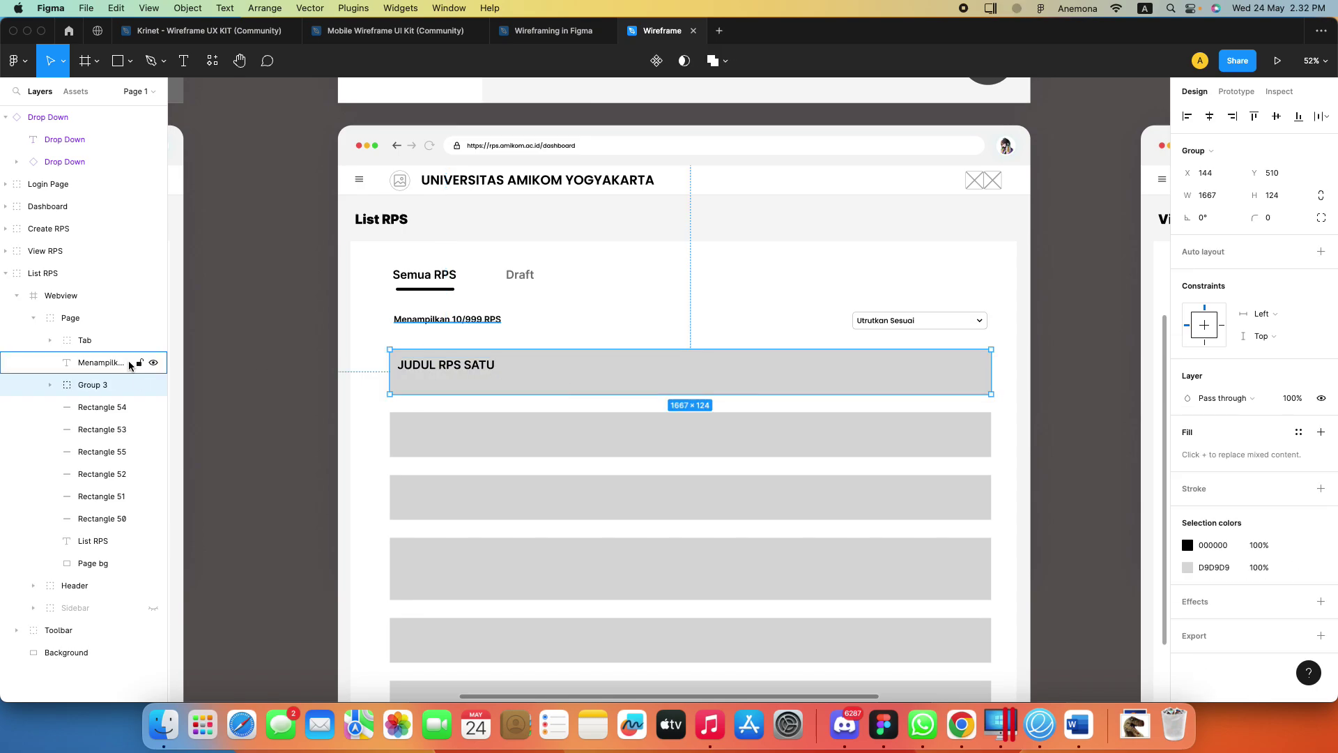
Rename the new group to 'RPS SATU'
double_click(93, 364)
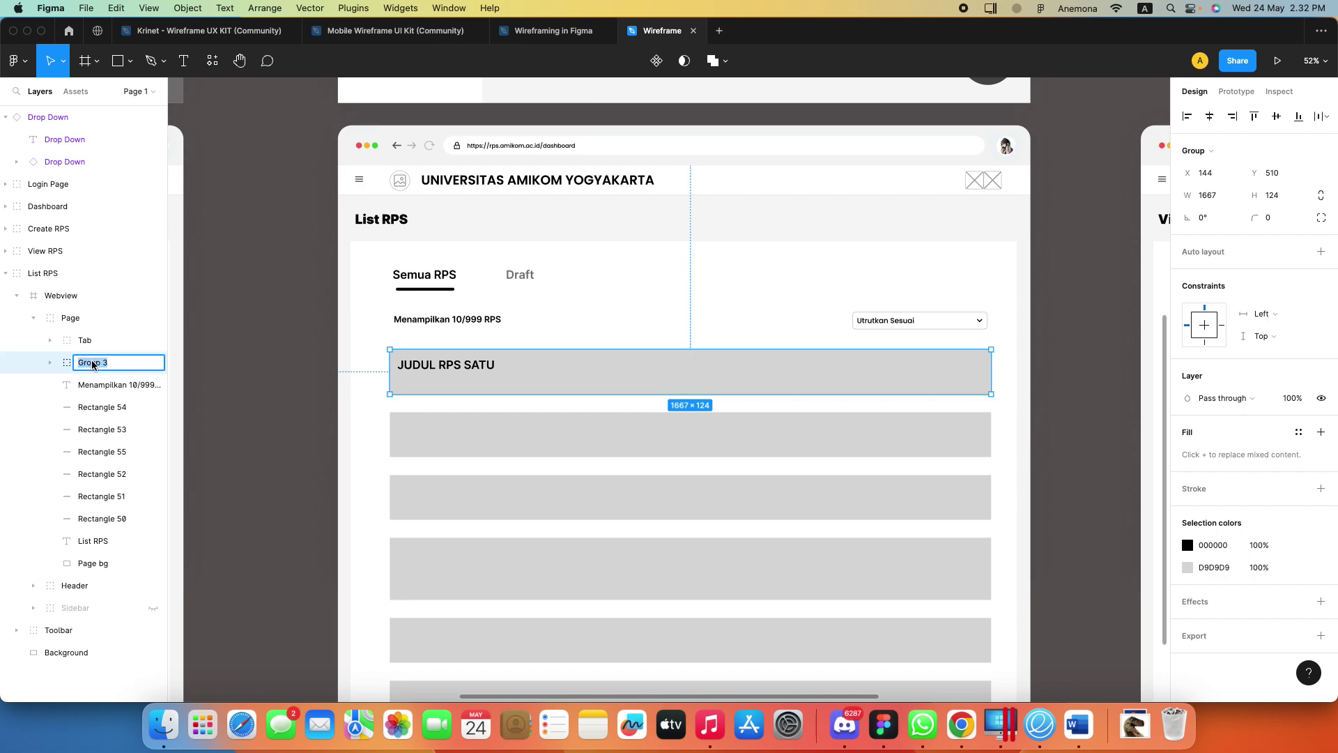
text(RPS SATU)
click(209, 401)
click(116, 371)
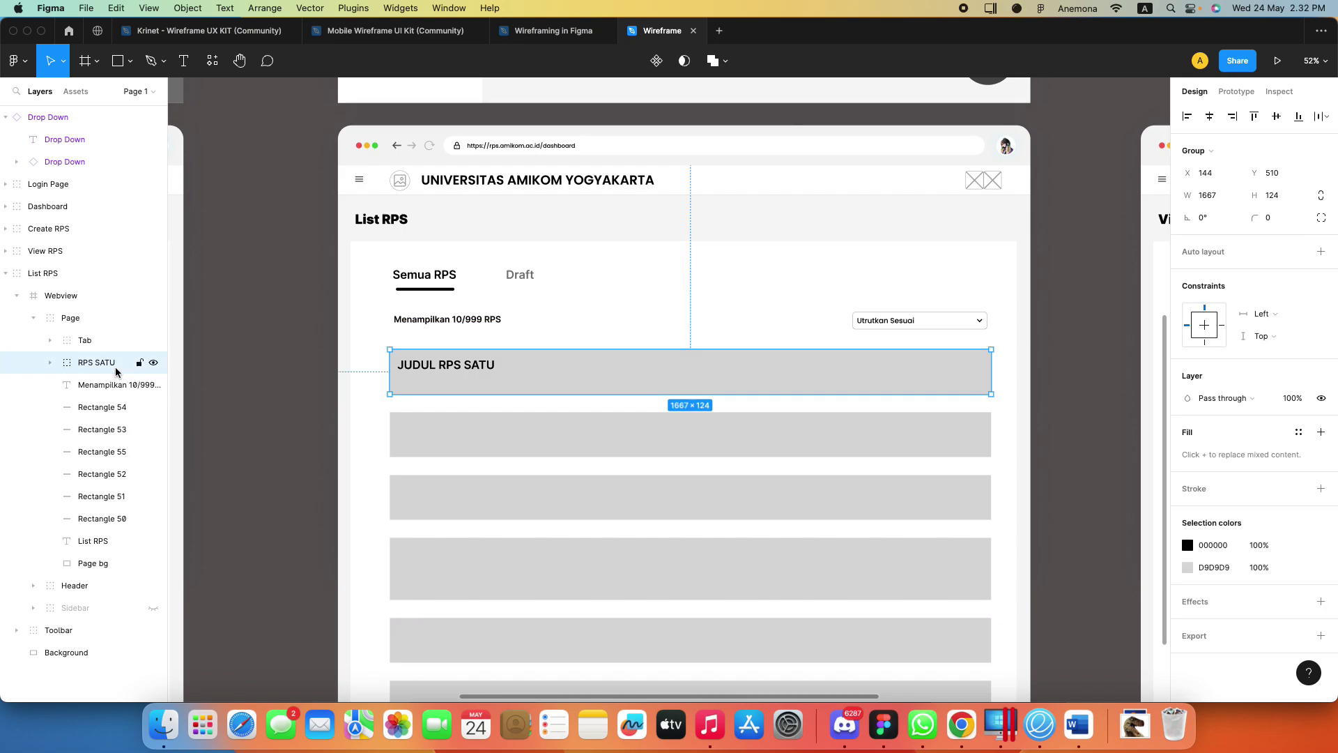
click(257, 415)
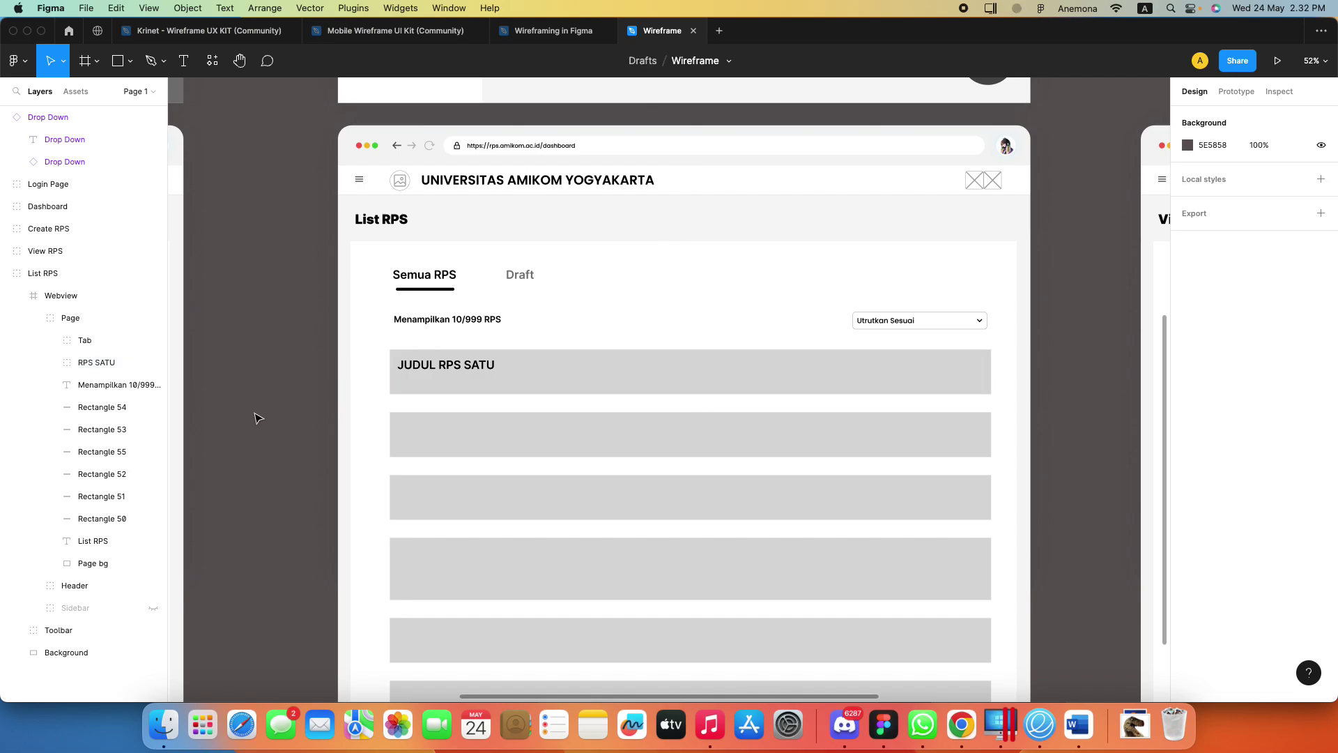
Duplicate the title just below itself and retype the copy as 'Detail RPS'
scroll(226, 432, right, 2)
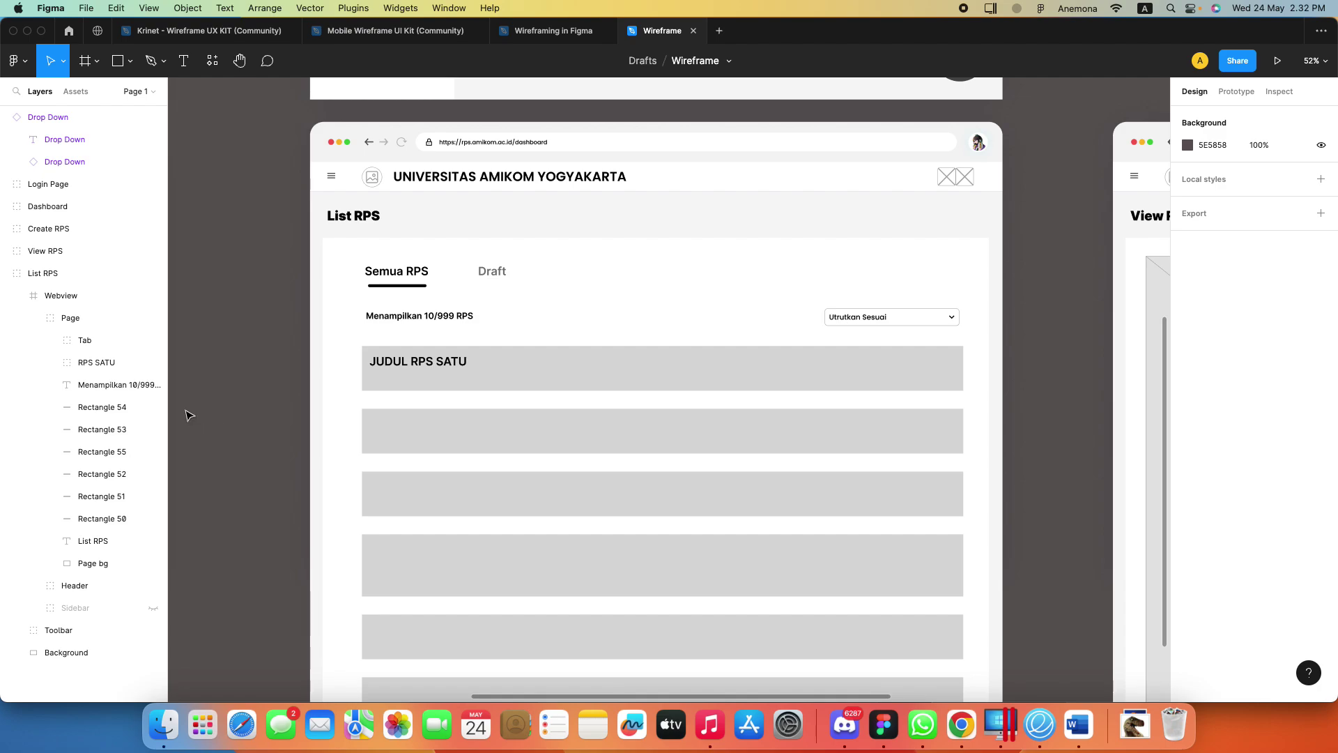
mouse_move(115, 385)
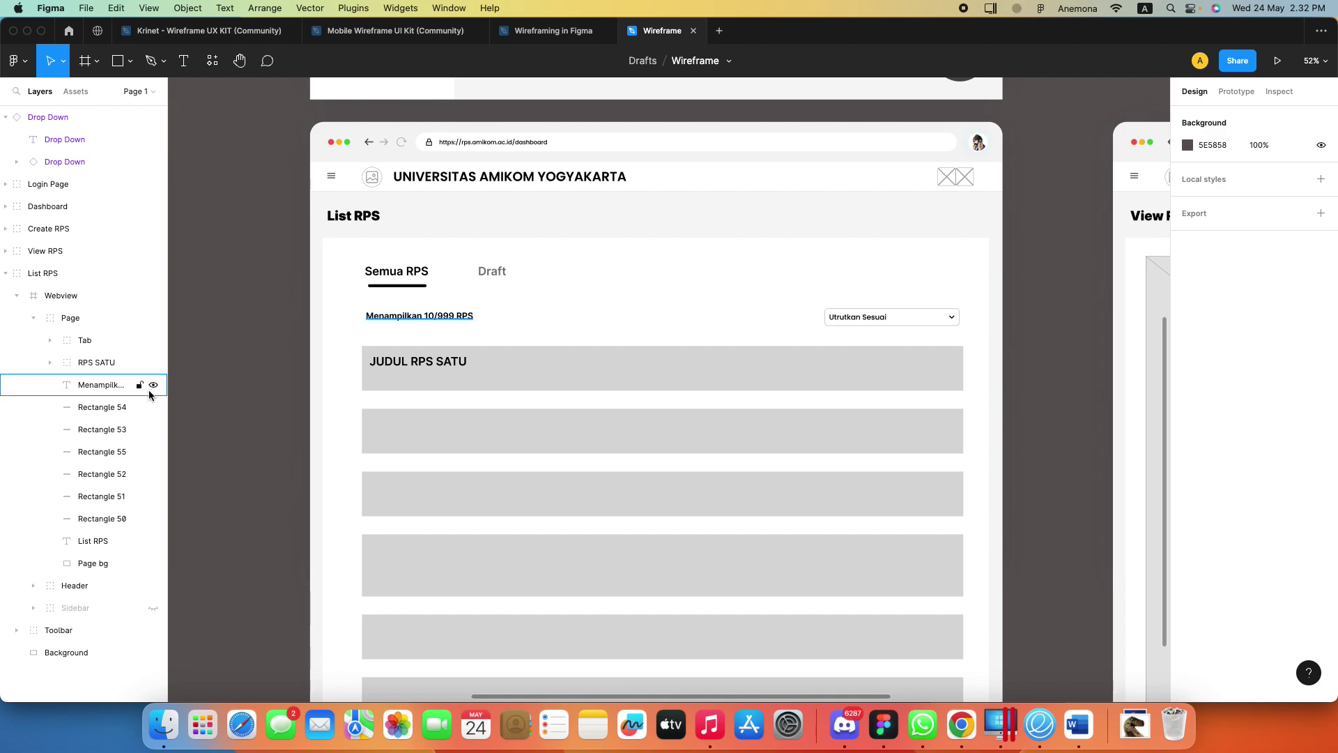
scroll(257, 453, down, 2)
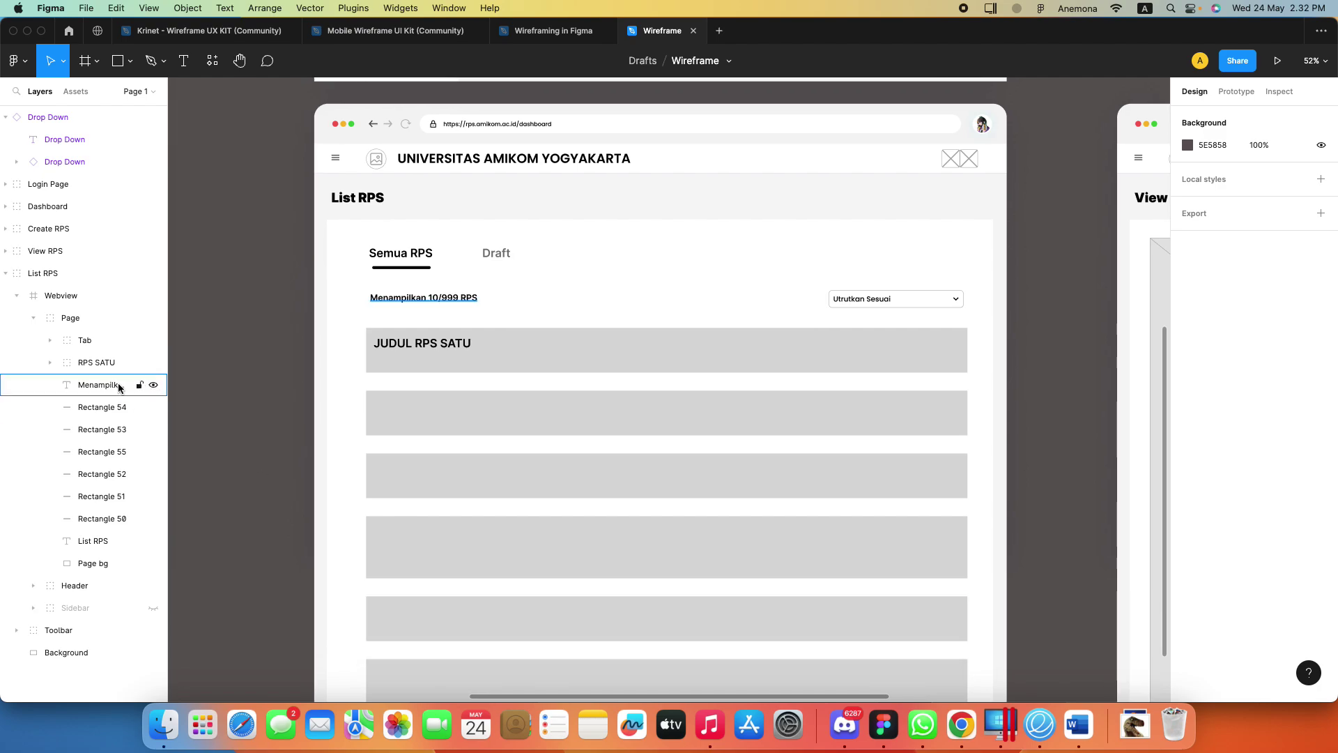
click(50, 363)
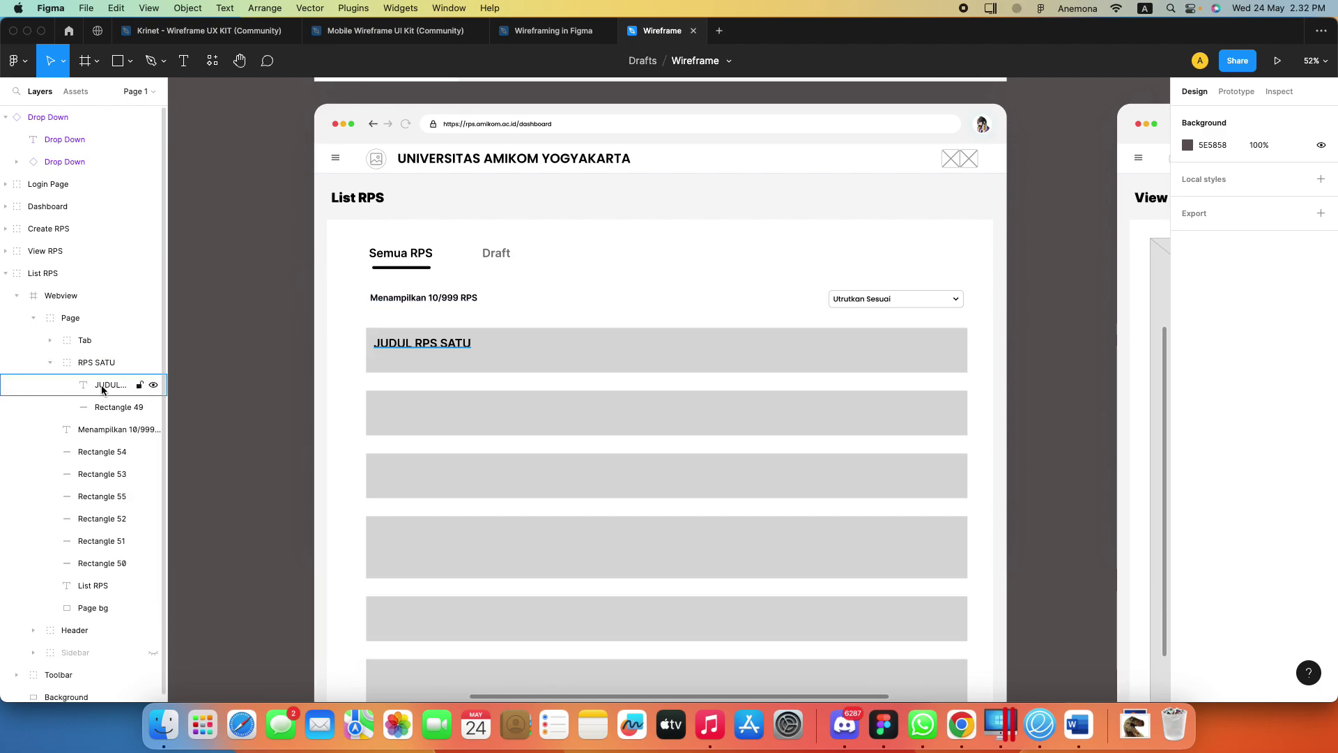
click(103, 388)
mouse_move(422, 348)
mouse_down()
mouse_move(427, 363)
mouse_move(416, 358)
mouse_up()
double_click(415, 356)
text(Detail R)
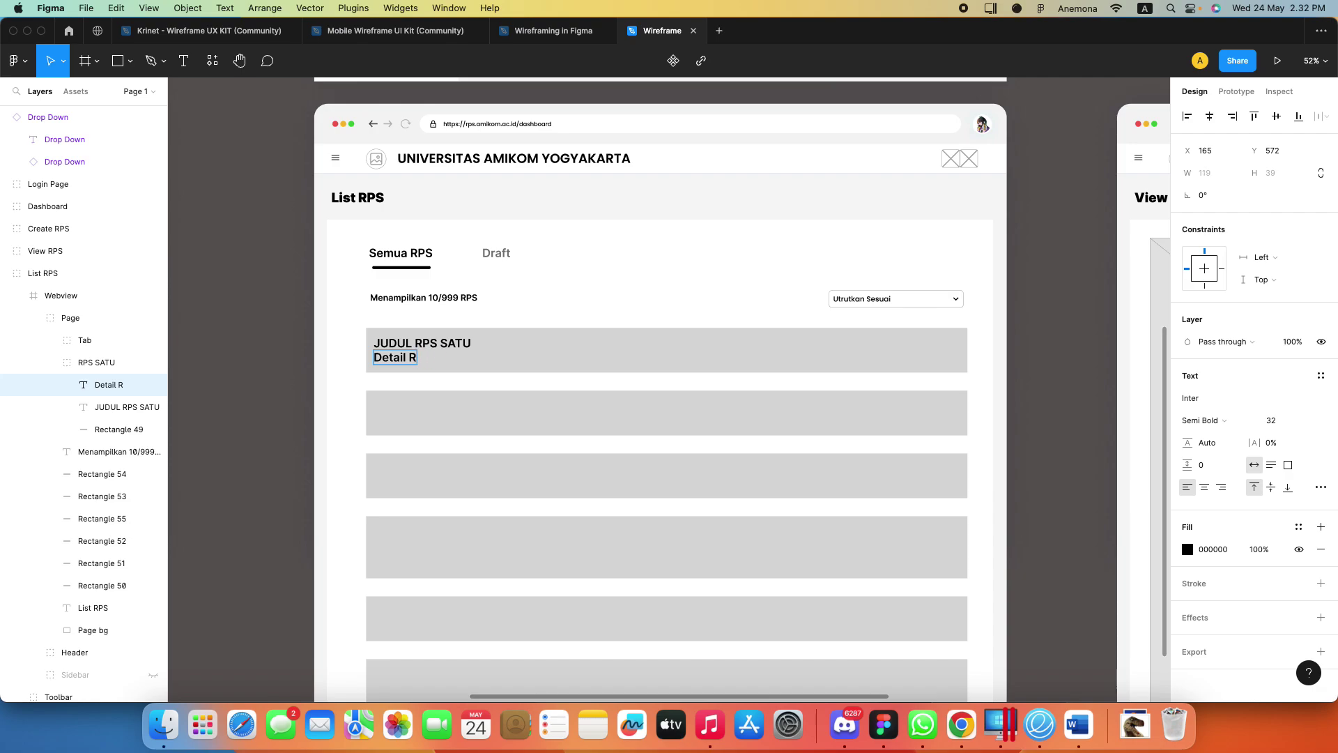
text(PS)
Set Detail RPS to Inter Regular 24 and nudge it into place
click(1301, 422)
click(1283, 401)
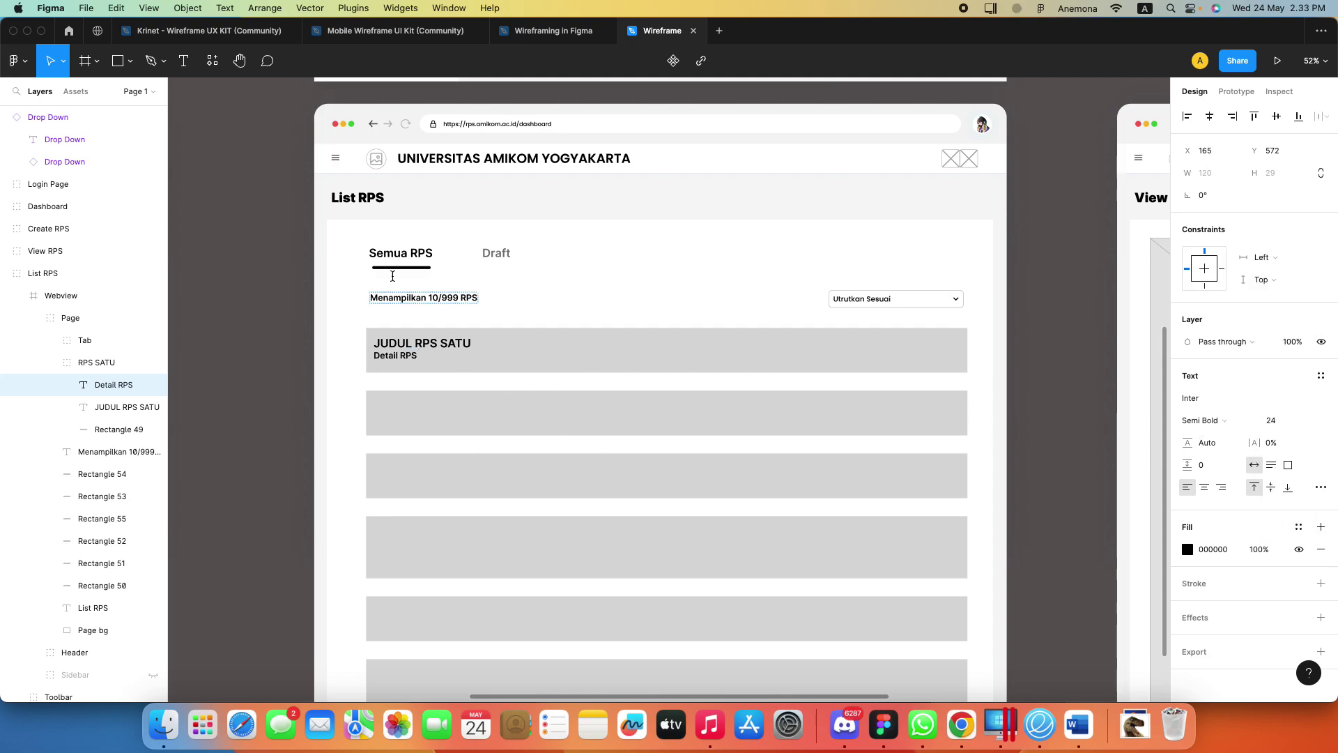
double_click(393, 357)
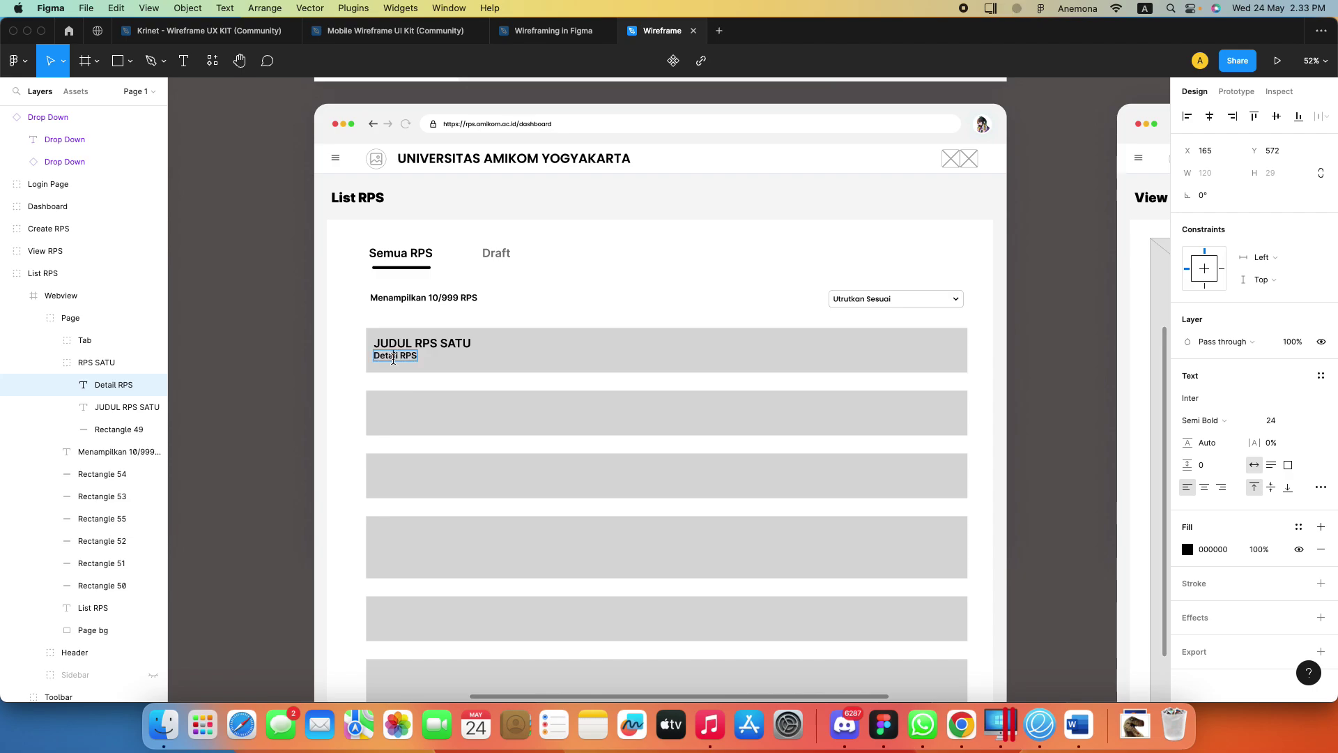
click(1250, 423)
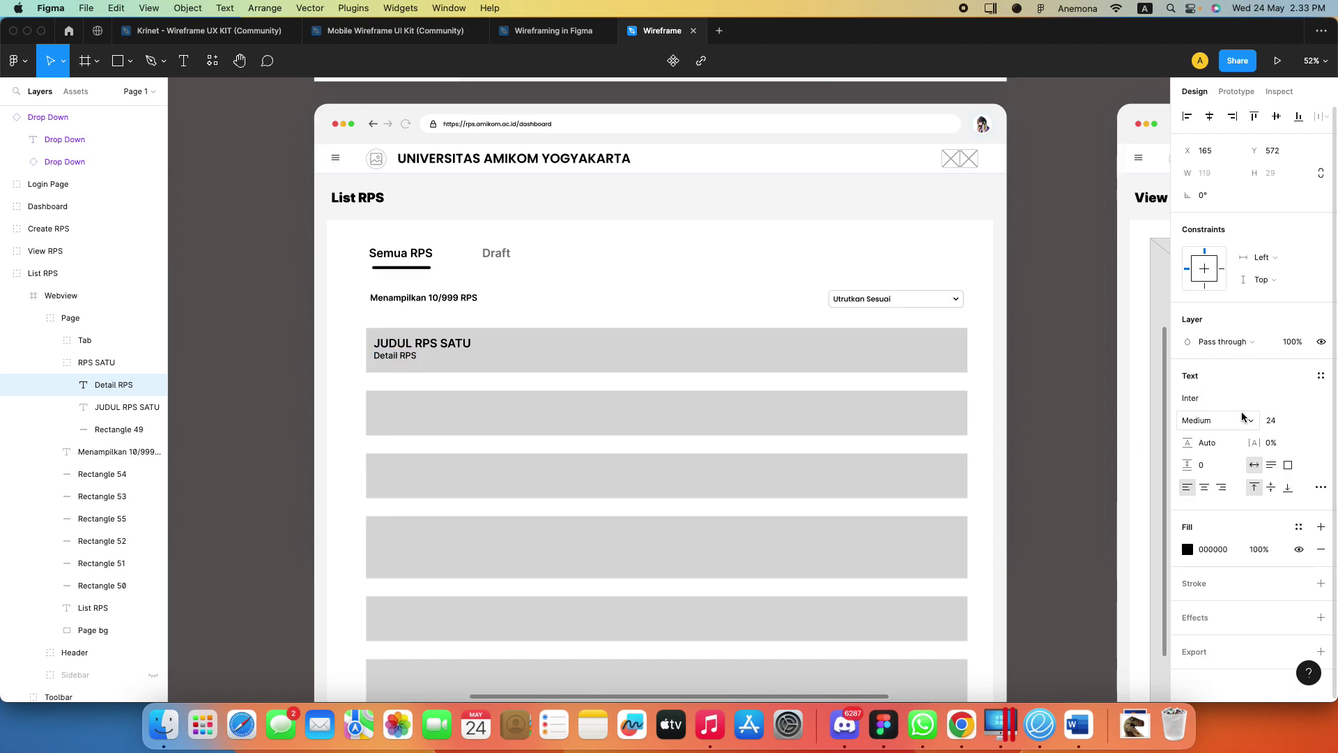
click(1250, 422)
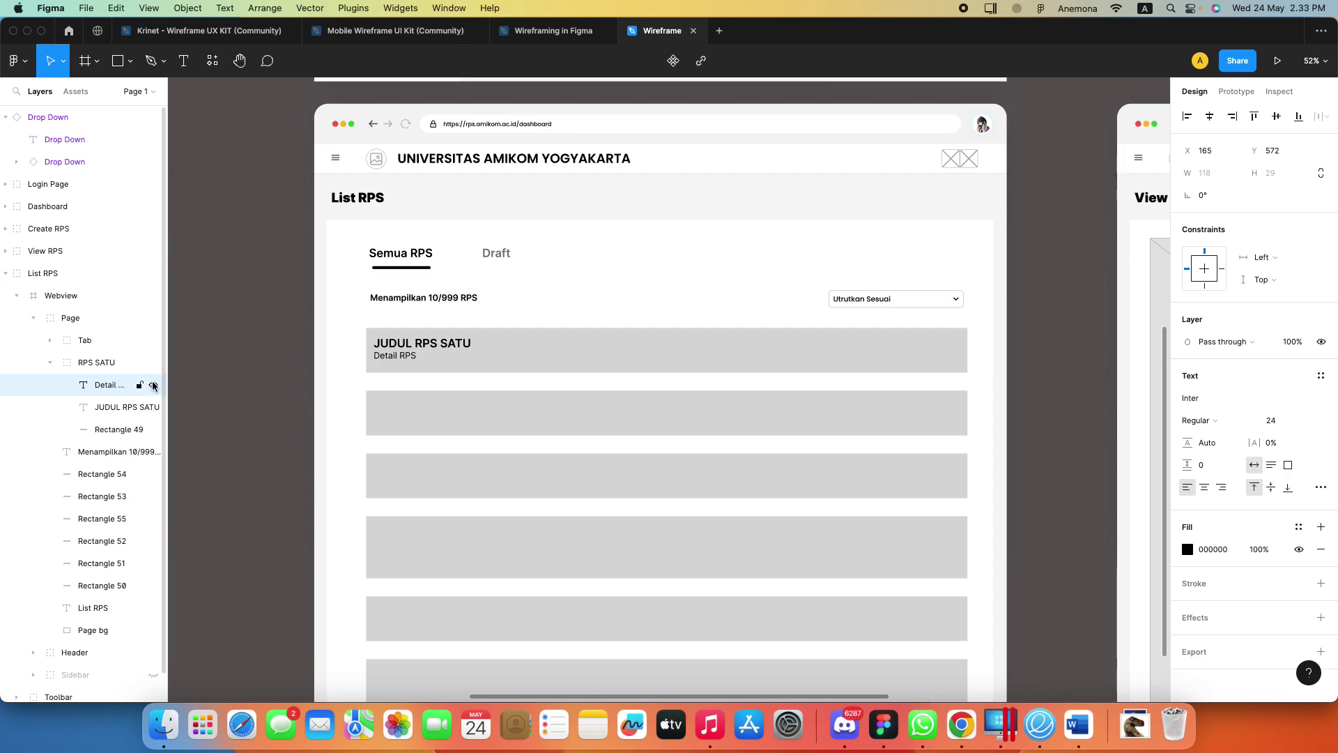
click(399, 358)
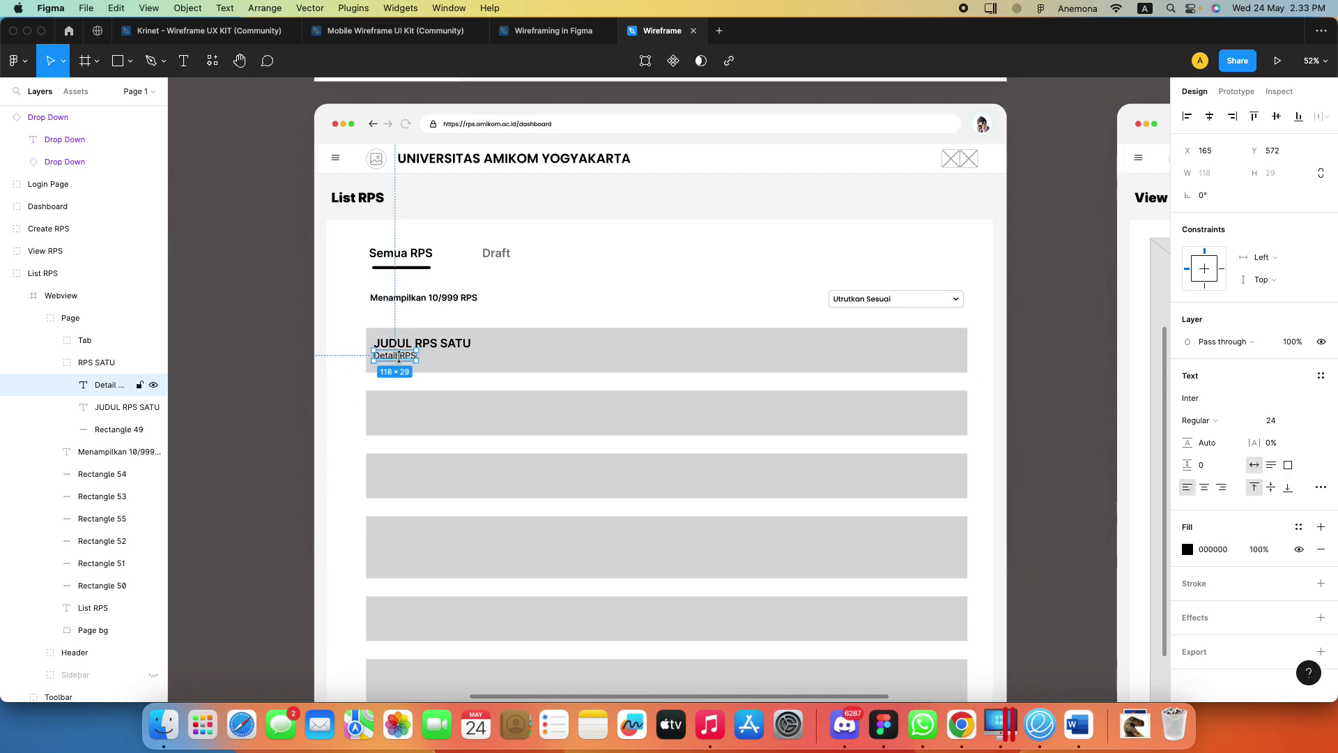
drag(402, 360, 403, 361)
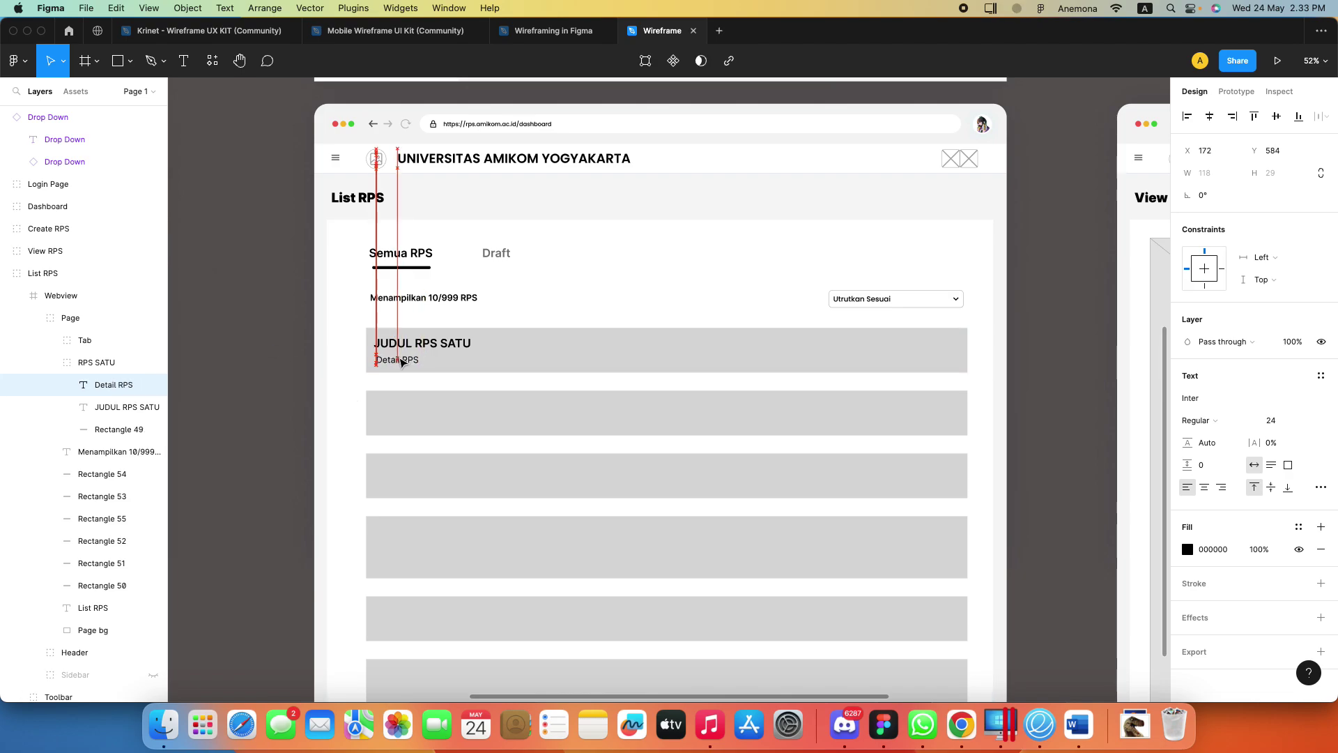
key(Escape)
scroll(442, 463, up, 3)
scroll(511, 526, right, 3)
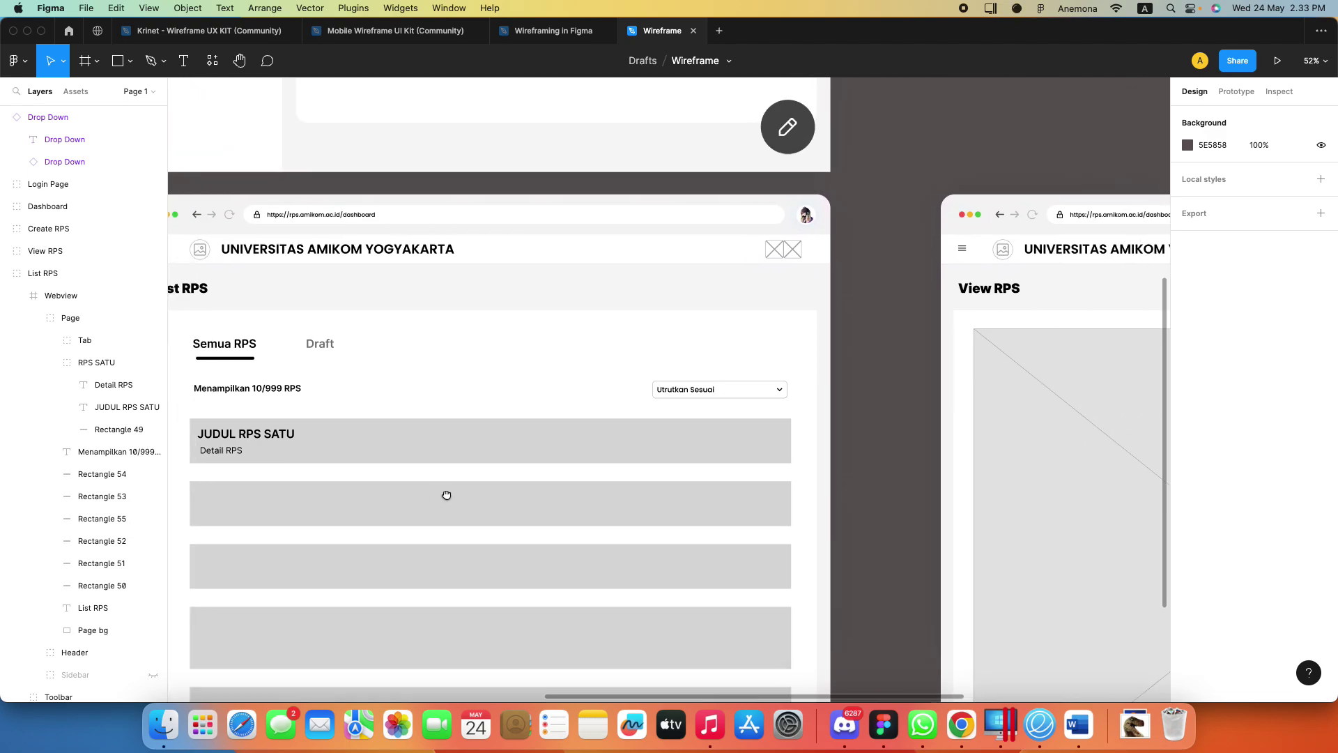
mouse_move(446, 495)
mouse_down()
mouse_move(582, 471)
mouse_move(509, 406)
mouse_up()
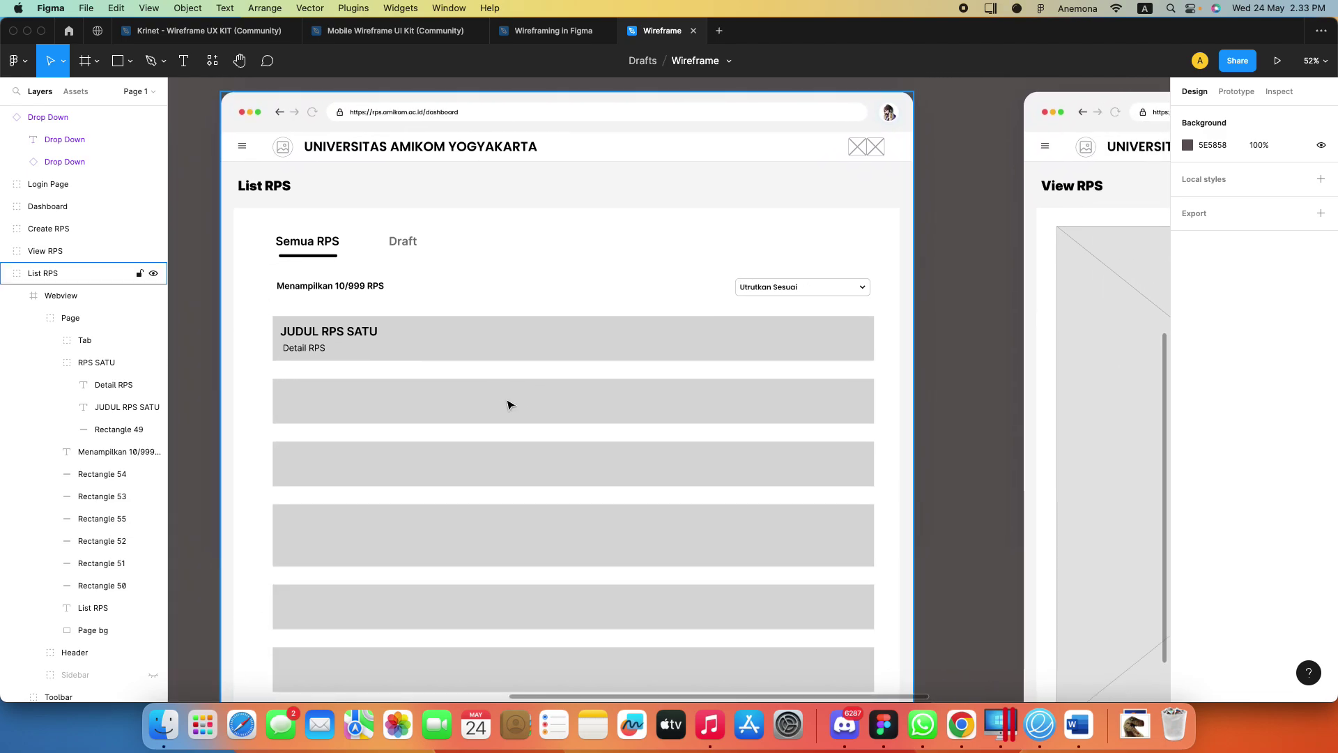
scroll(582, 427, up, 4)
scroll(573, 453, up, 3)
scroll(573, 453, right, 3)
scroll(626, 514, up, 4)
scroll(625, 515, right, 3)
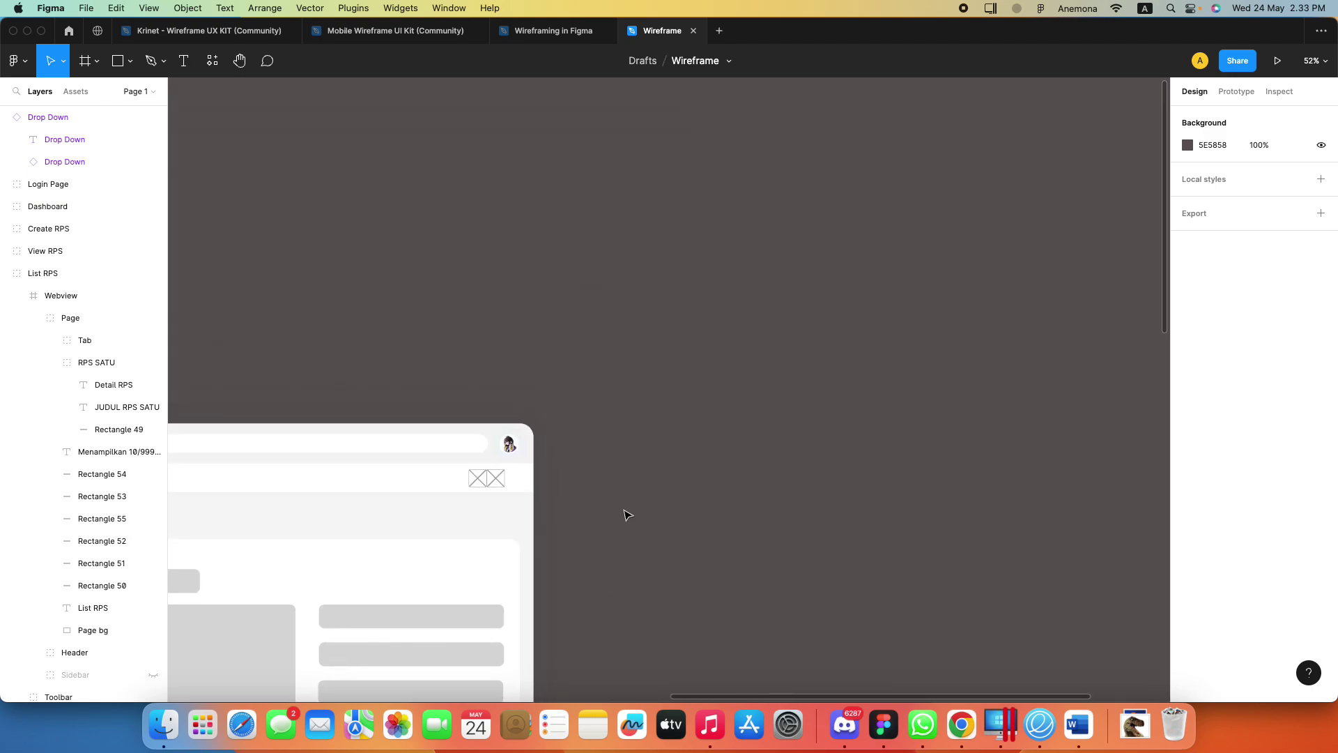
scroll(625, 515, down, 5)
scroll(625, 514, left, 3)
scroll(738, 353, down, 3)
scroll(738, 353, right, 3)
mouse_move(478, 421)
mouse_down()
mouse_move(801, 475)
mouse_move(740, 326)
mouse_up()
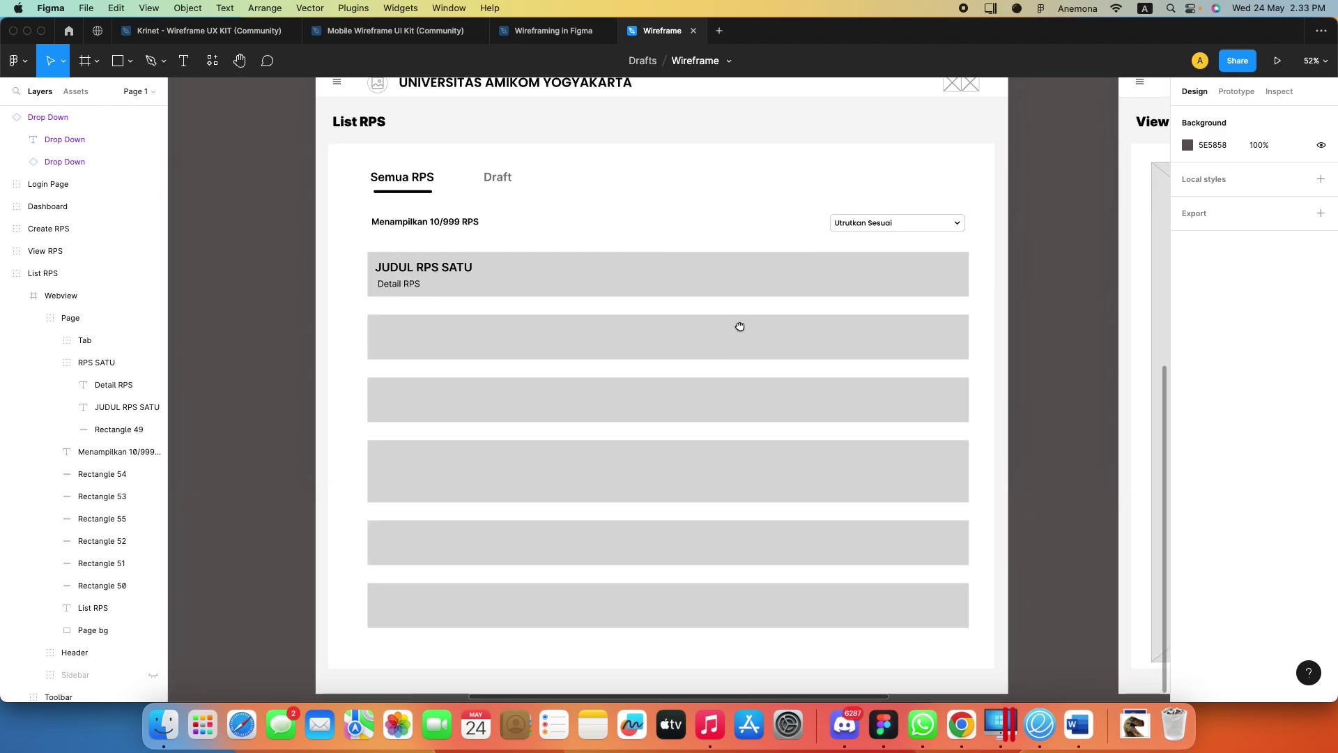
scroll(740, 326, right, 2)
scroll(750, 349, right, 3)
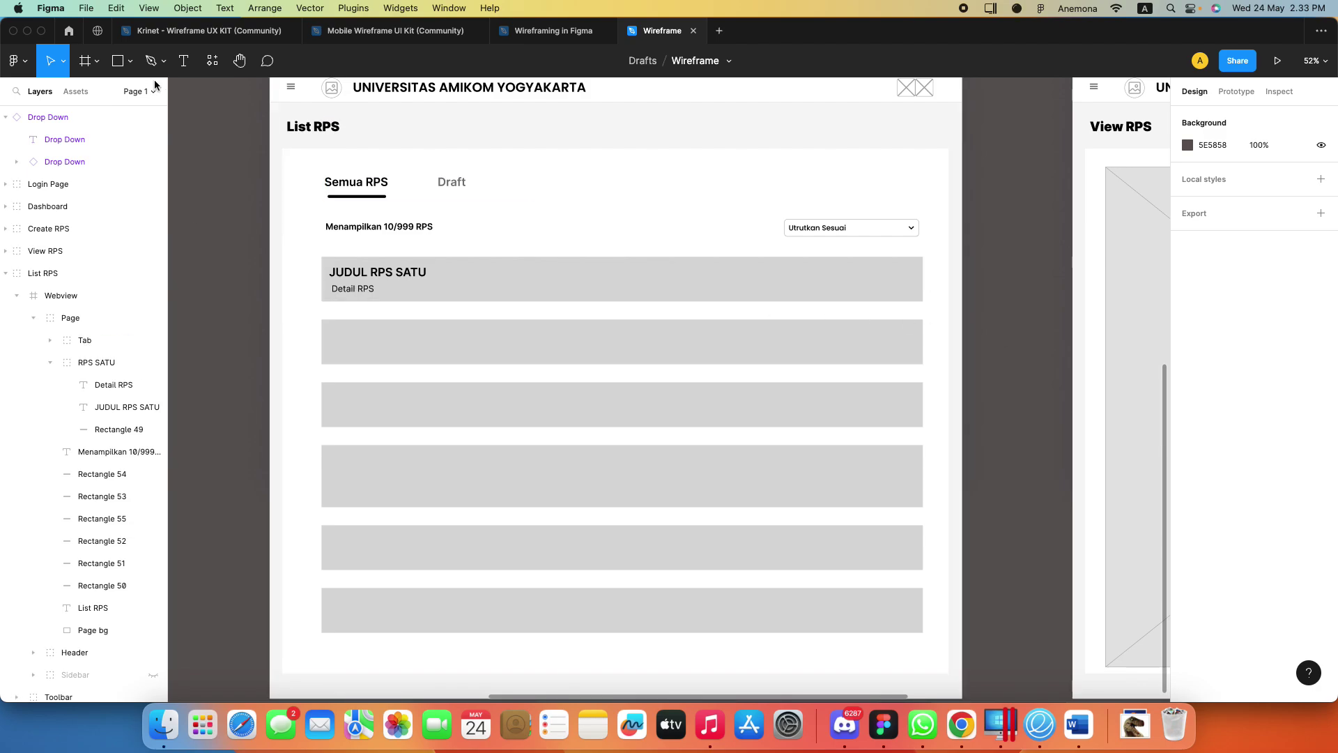
Switch to the Krinet Wireframe UX KIT file and browse its Button, Typography and Color pages
click(175, 35)
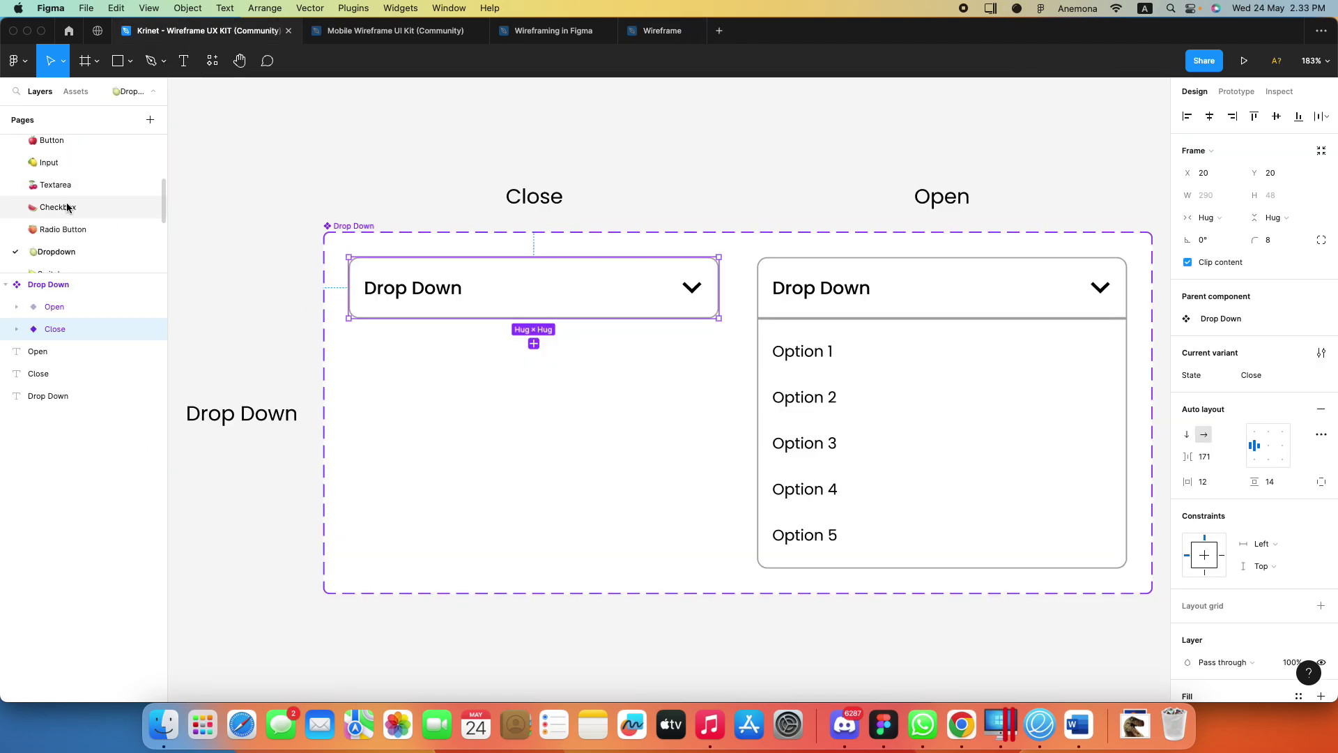
scroll(65, 209, up, 3)
click(61, 240)
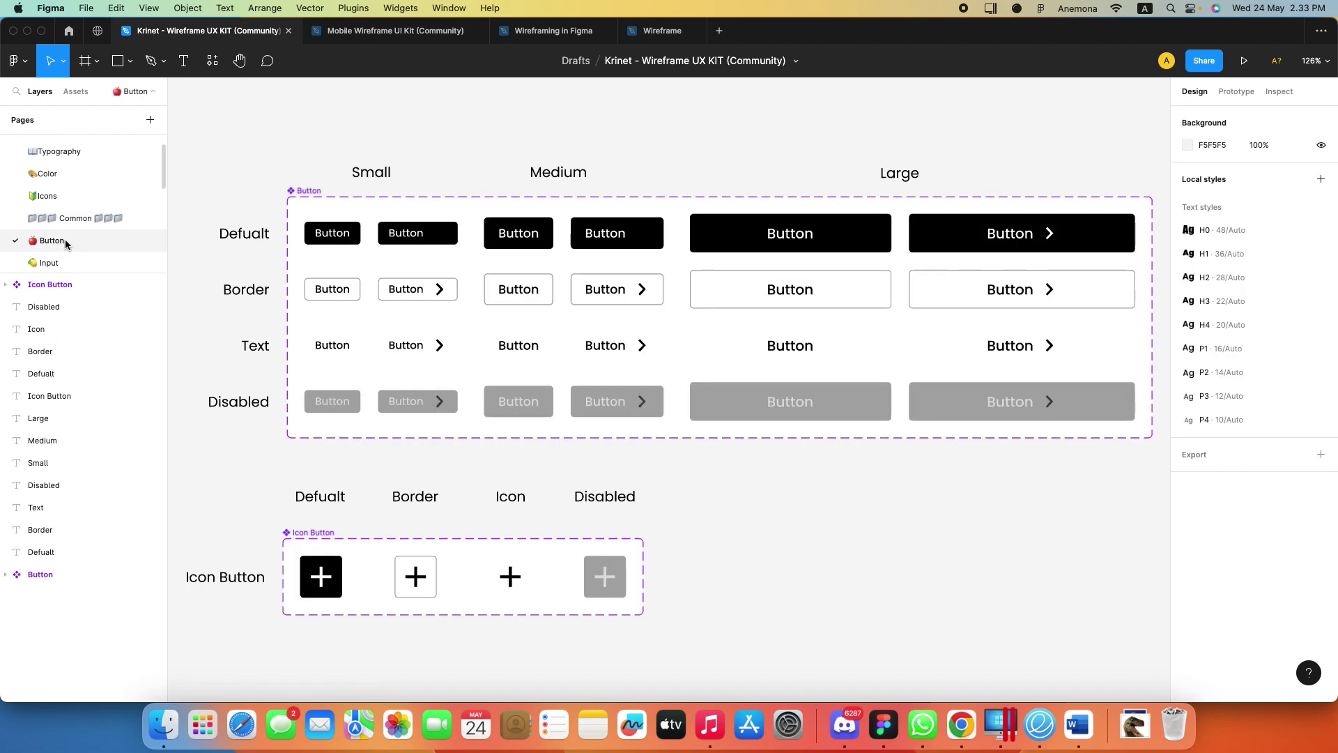
scroll(68, 240, down, 5)
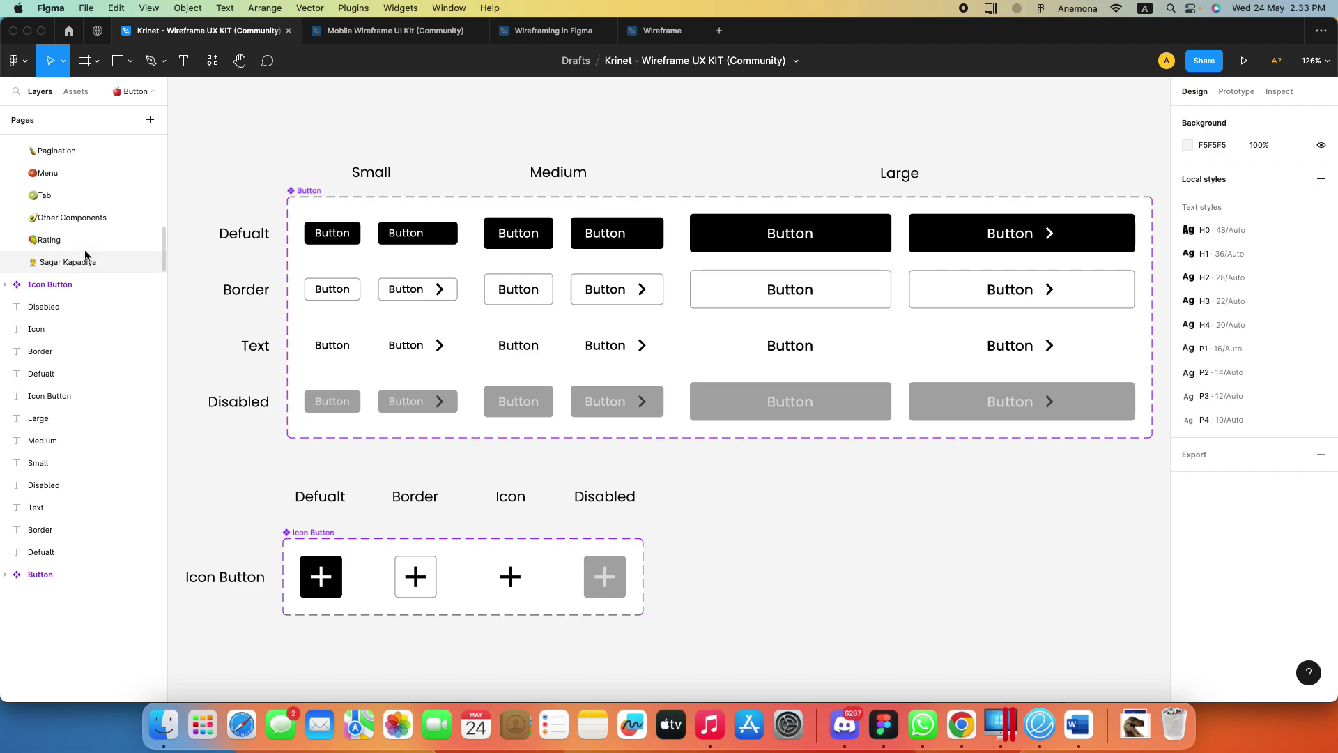
scroll(87, 260, up, 5)
click(82, 188)
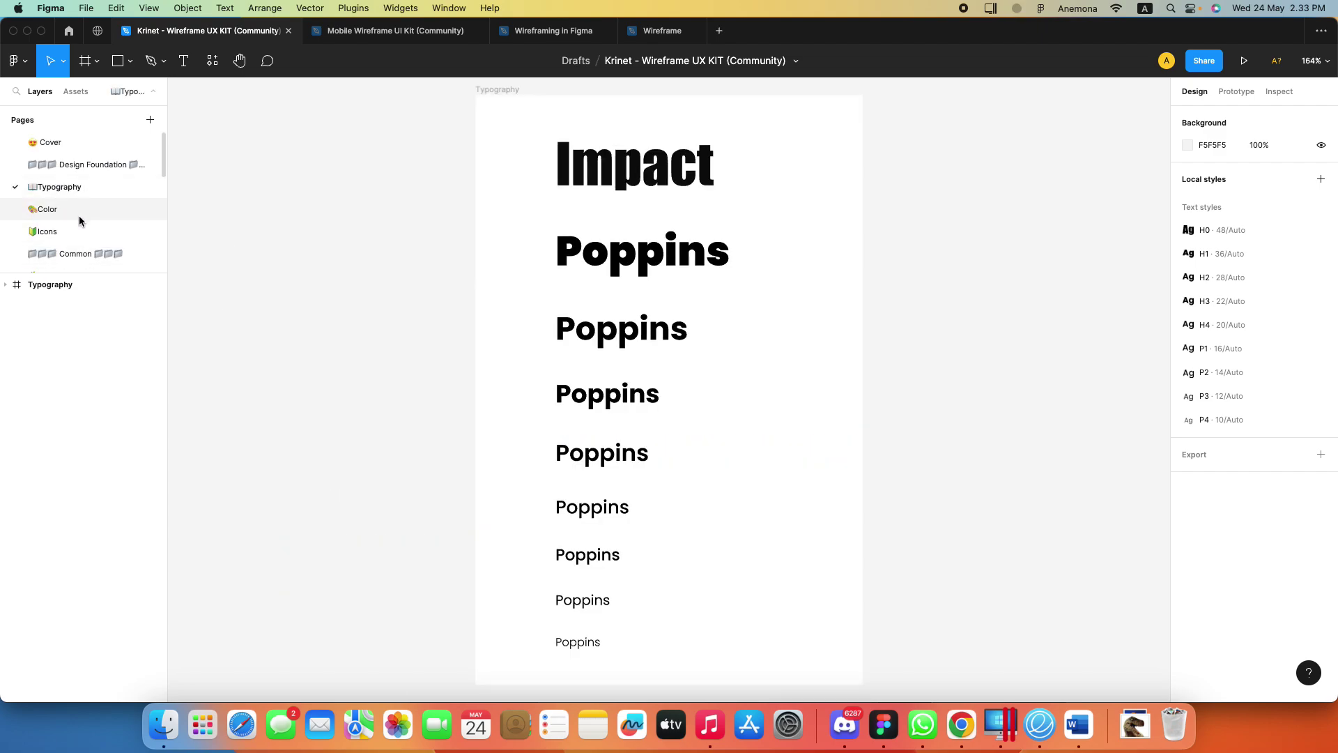
click(78, 212)
Open the kit's Icons page and scroll to the Gadgets group's floppy save icon
click(77, 236)
scroll(78, 241, down, 5)
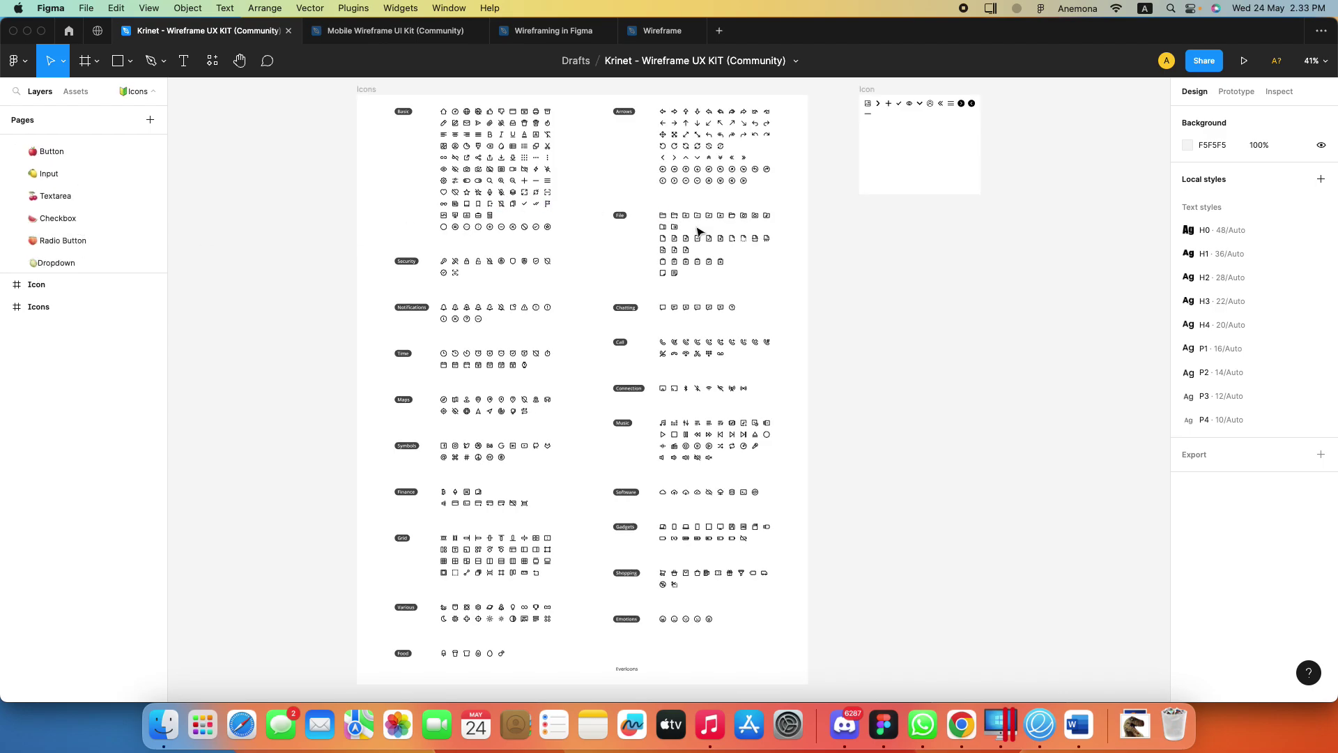
scroll(699, 230, up, 3)
scroll(753, 292, up, 2)
scroll(802, 328, up, 1)
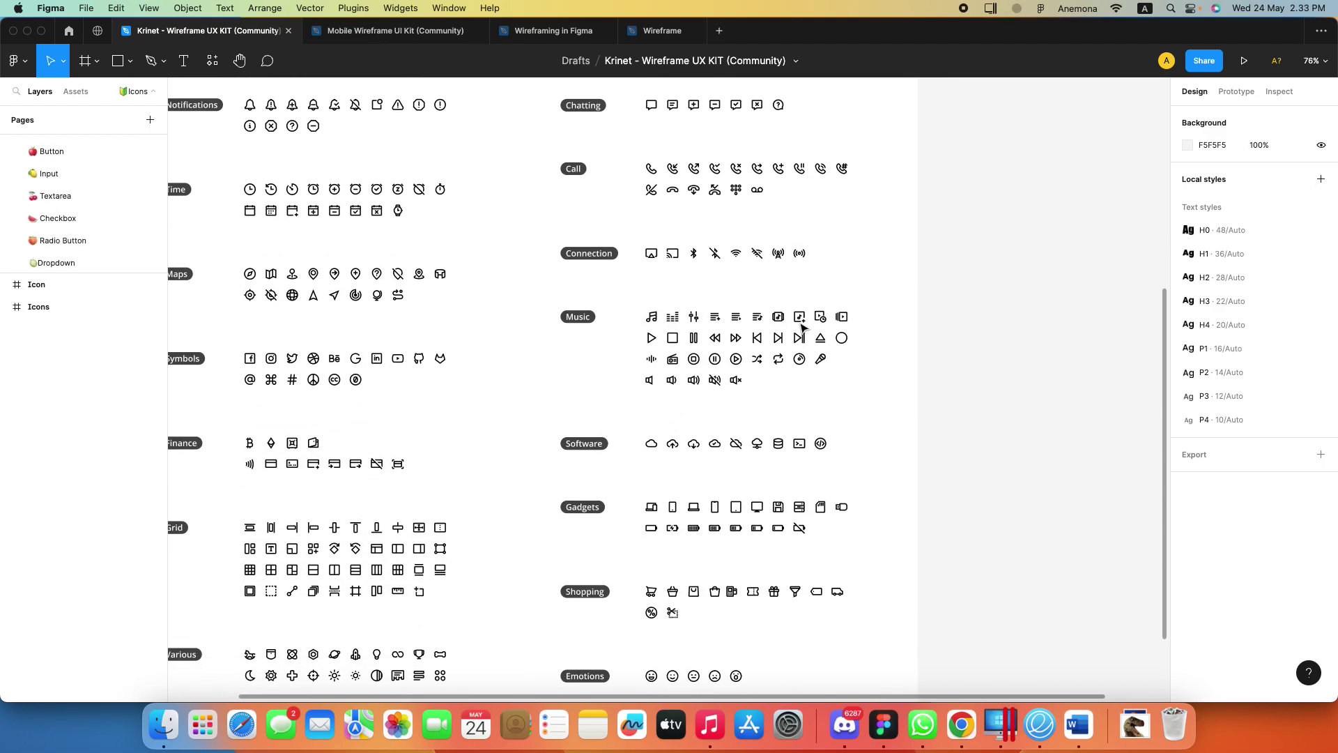
scroll(795, 342, up, 1)
scroll(767, 356, up, 1)
scroll(739, 359, up, 1)
scroll(734, 361, up, 1)
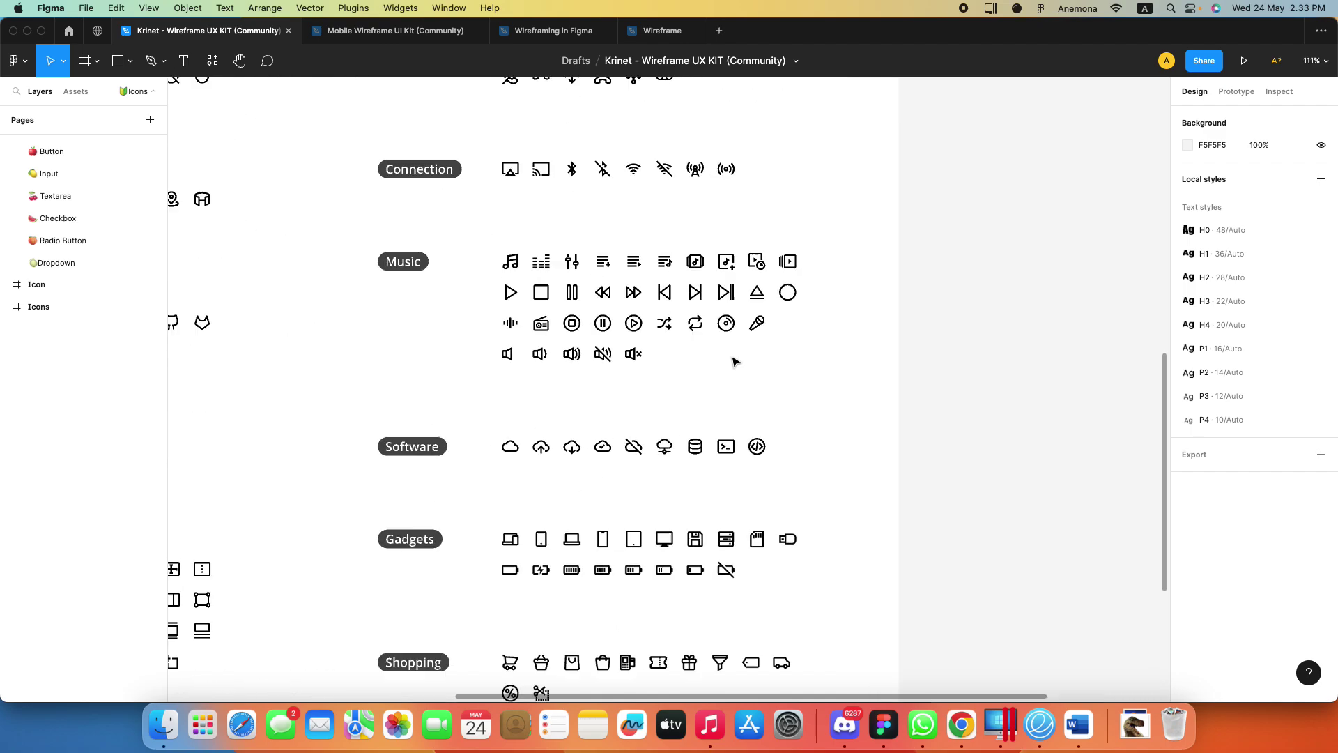
scroll(734, 361, up, 2)
scroll(761, 404, down, 1)
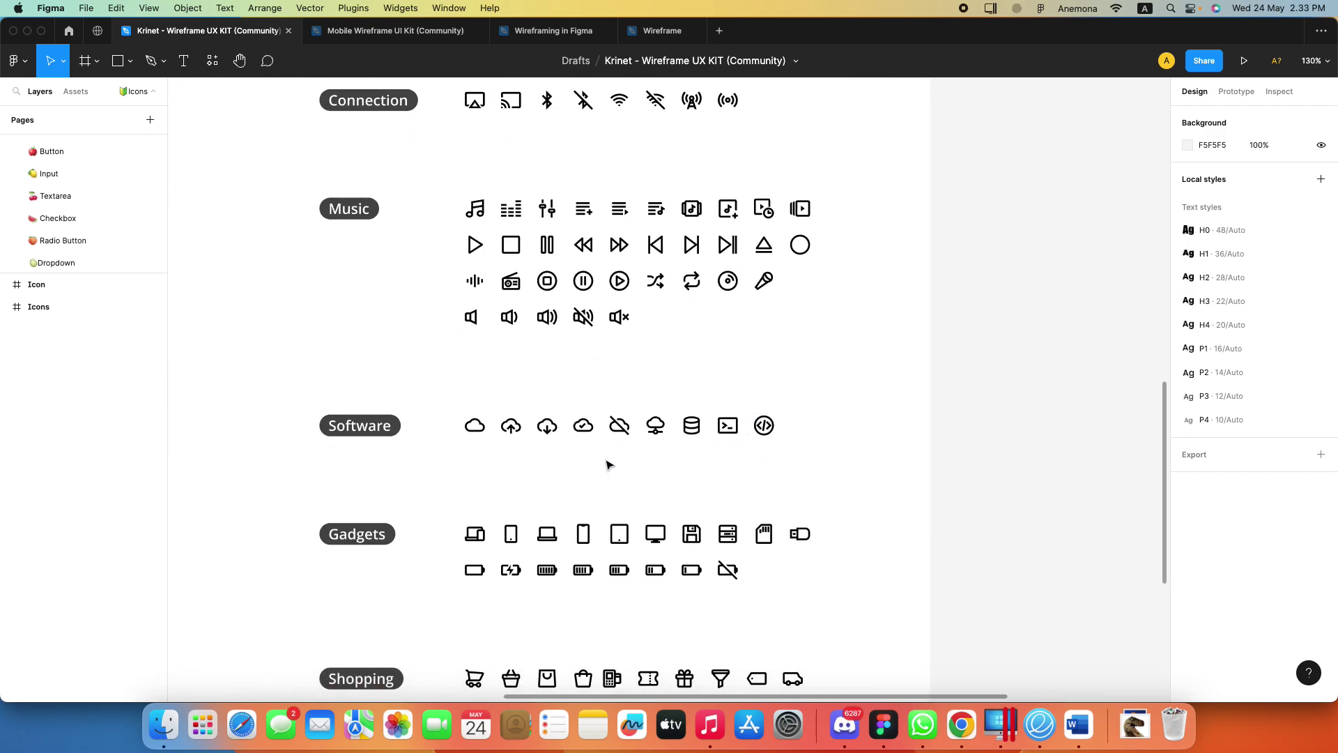
scroll(656, 446, down, 3)
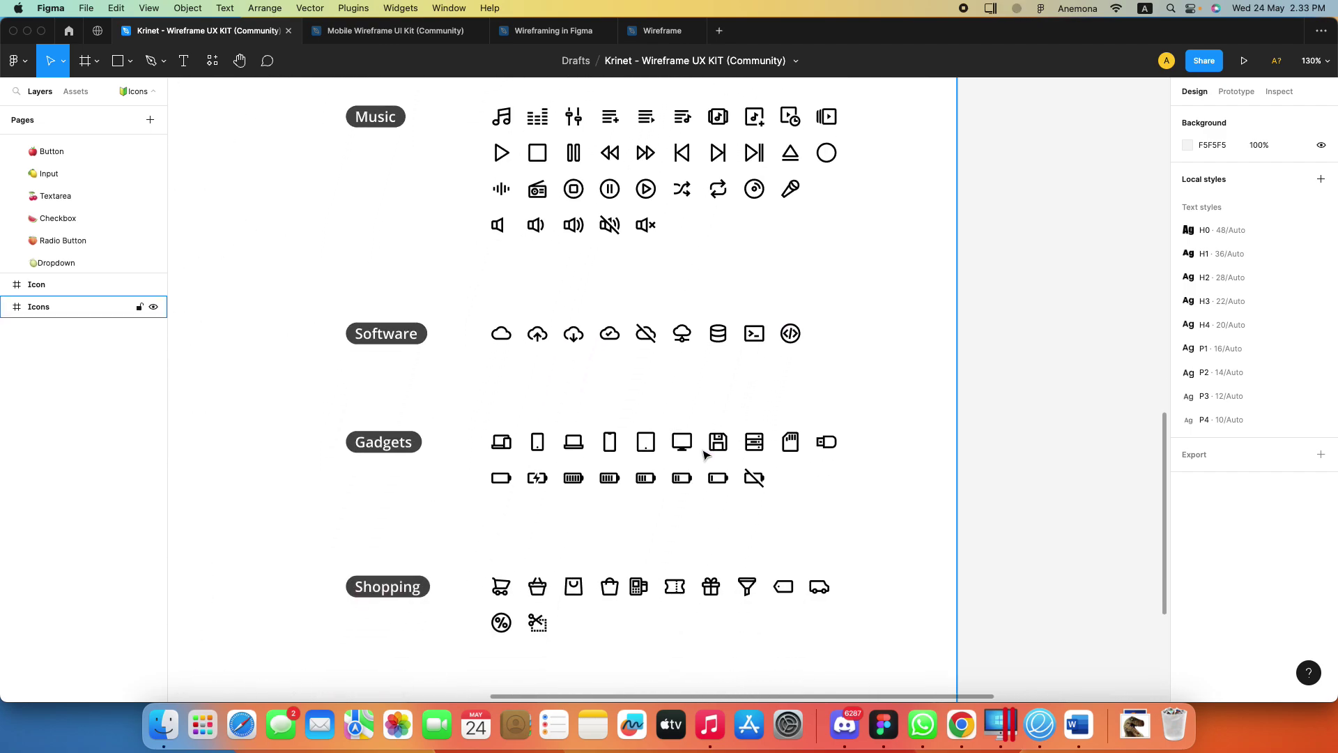
Paste the Gadgets floppy icon into RPS SATU, enlarged to 61 × 61 at the row's right
click(718, 442)
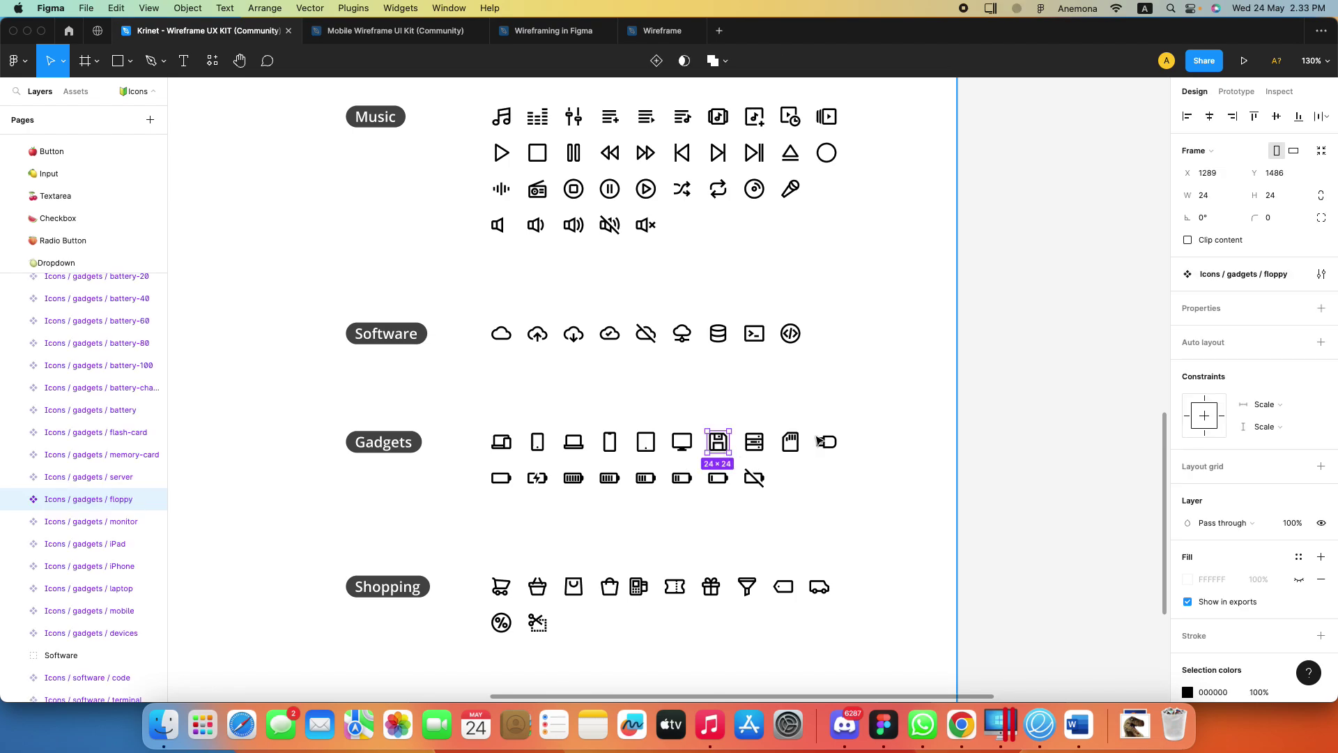
click(662, 31)
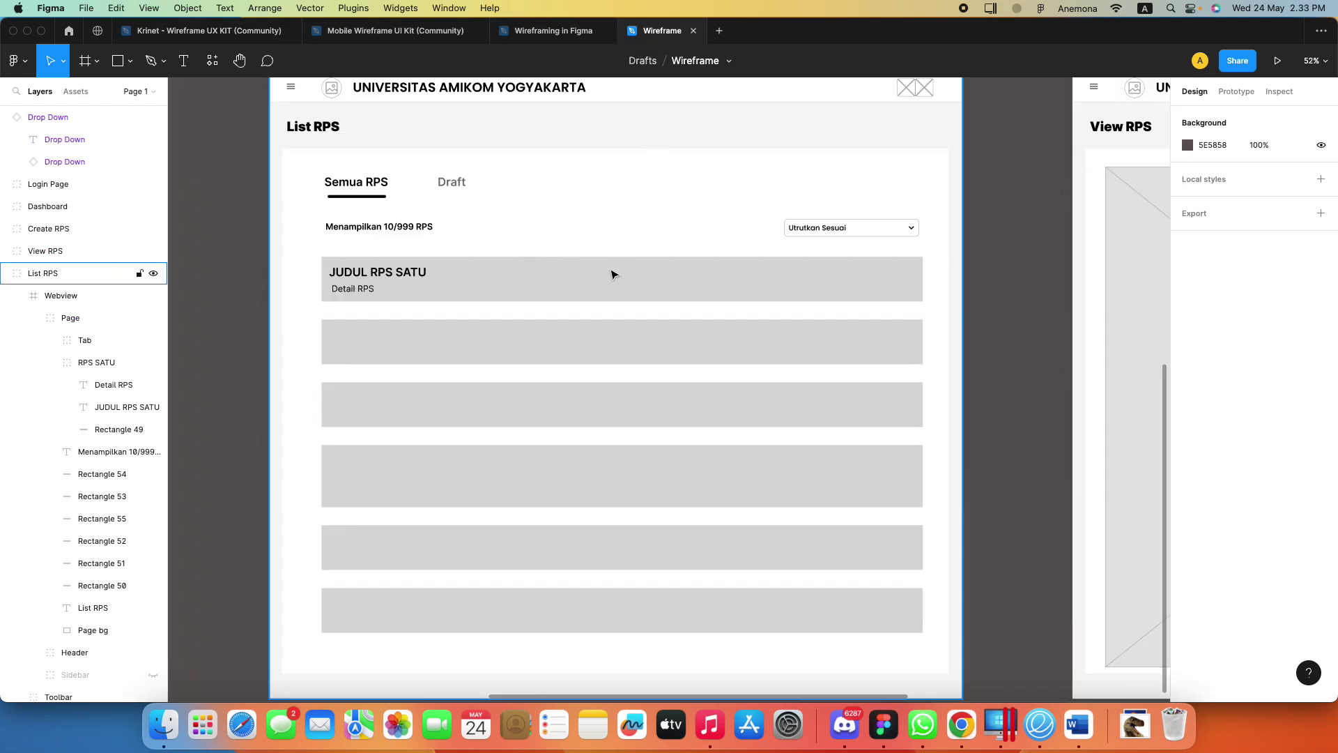
click(104, 363)
key(ctrl+v)
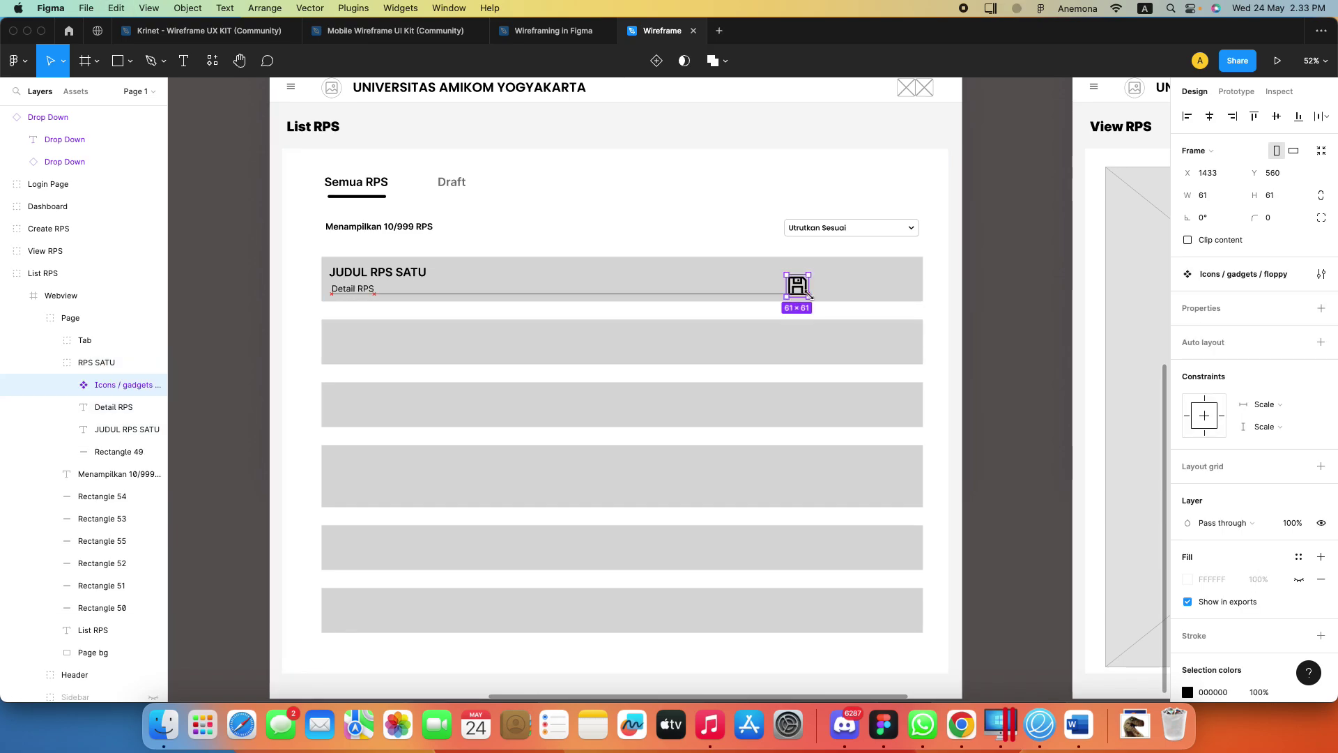
mouse_move(799, 286)
mouse_down()
mouse_move(899, 289)
mouse_move(805, 288)
mouse_up()
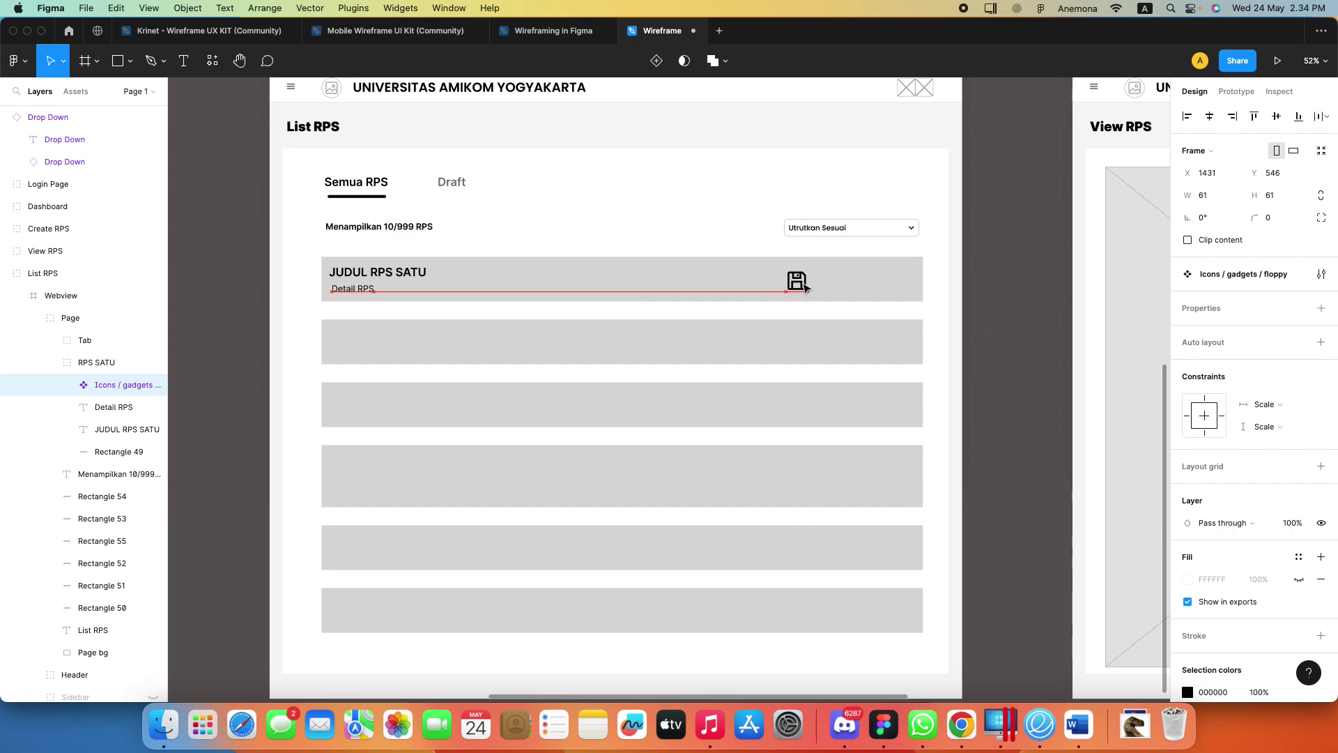
click(1001, 290)
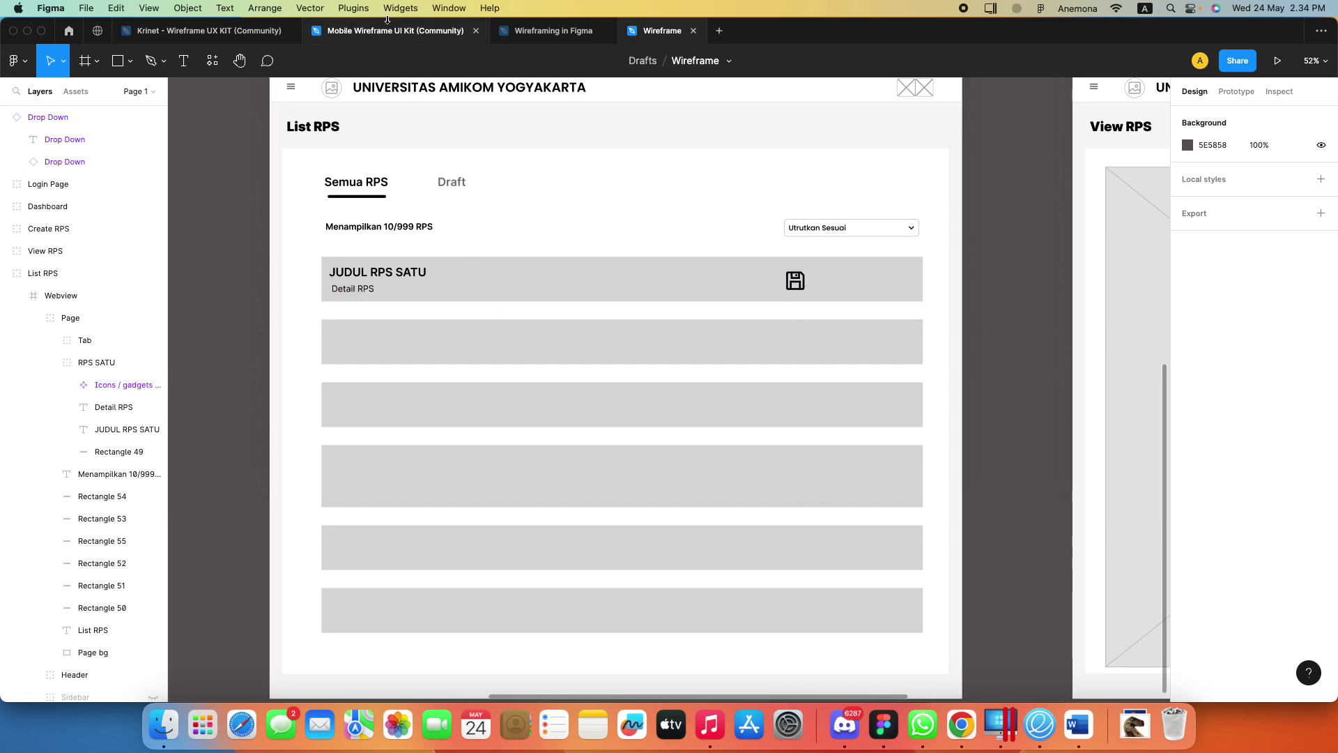
Glance at the Mobile Wireframe UI Kit and Wireframing in Figma files, then return to the Krinet icons
click(382, 31)
click(551, 31)
click(203, 31)
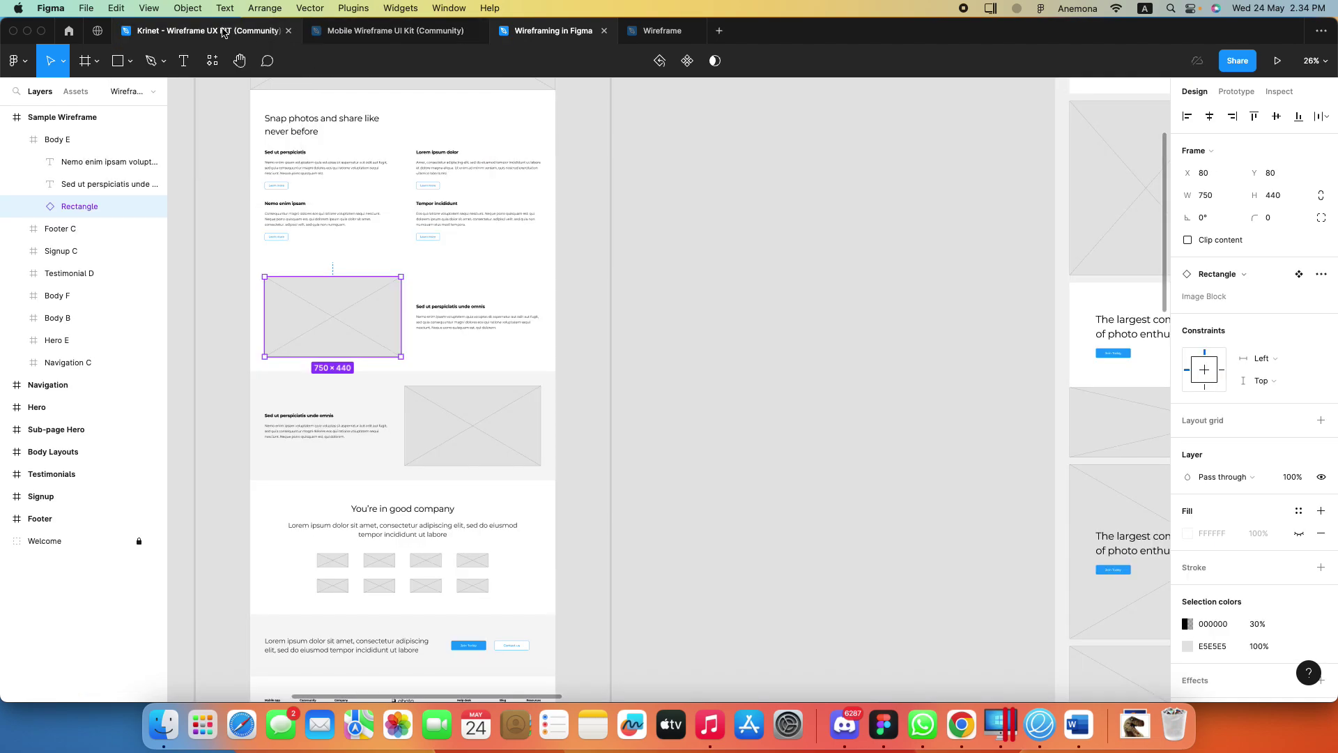
scroll(599, 372, left, 10)
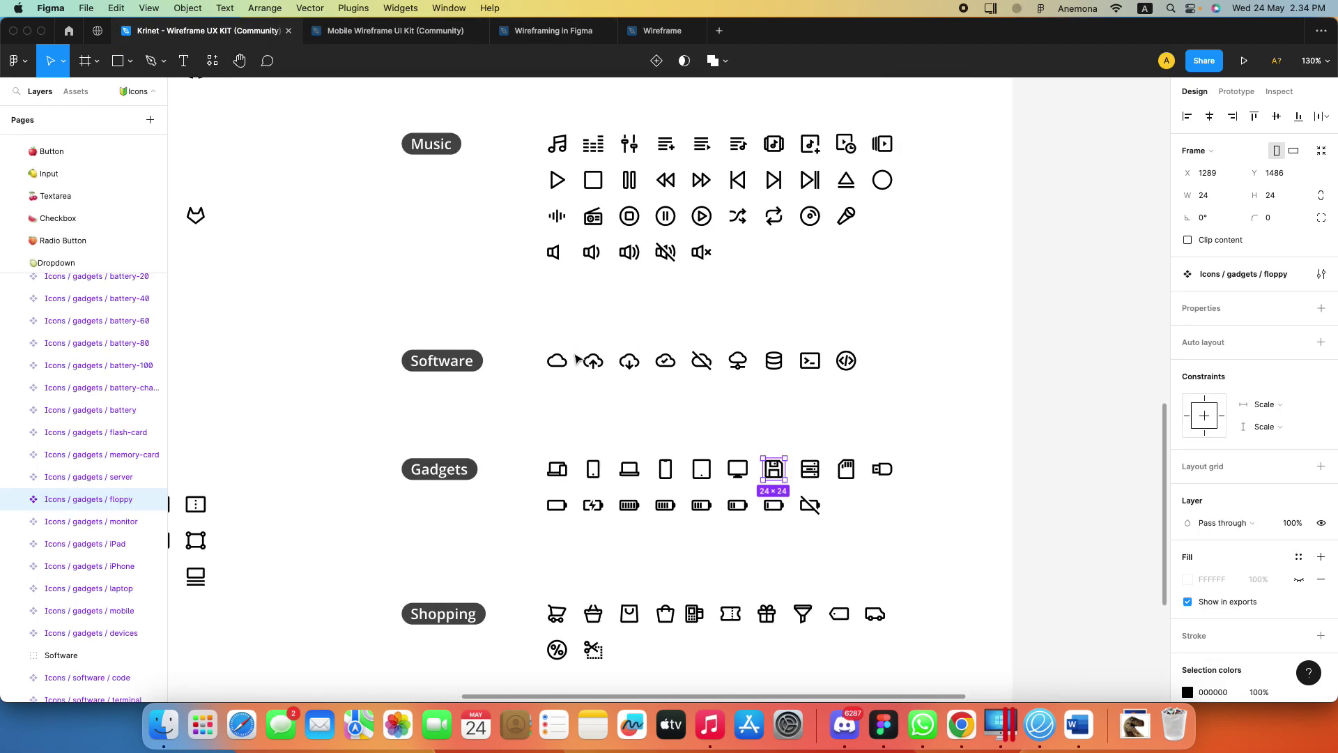
scroll(577, 359, up, 3)
scroll(578, 359, right, 3)
ctrl+scroll(577, 359, down, 5)
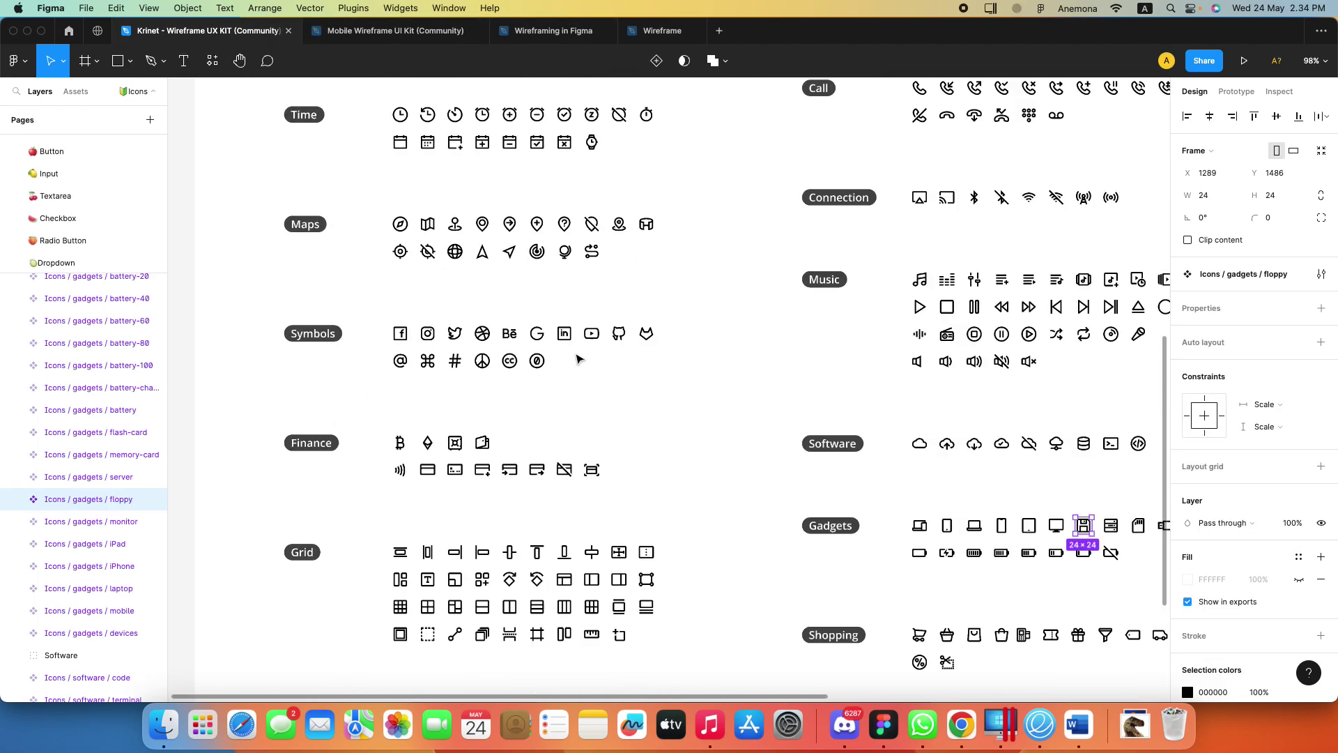
scroll(604, 377, up, 5)
scroll(604, 377, up, 10)
ctrl+scroll(496, 176, up, 5)
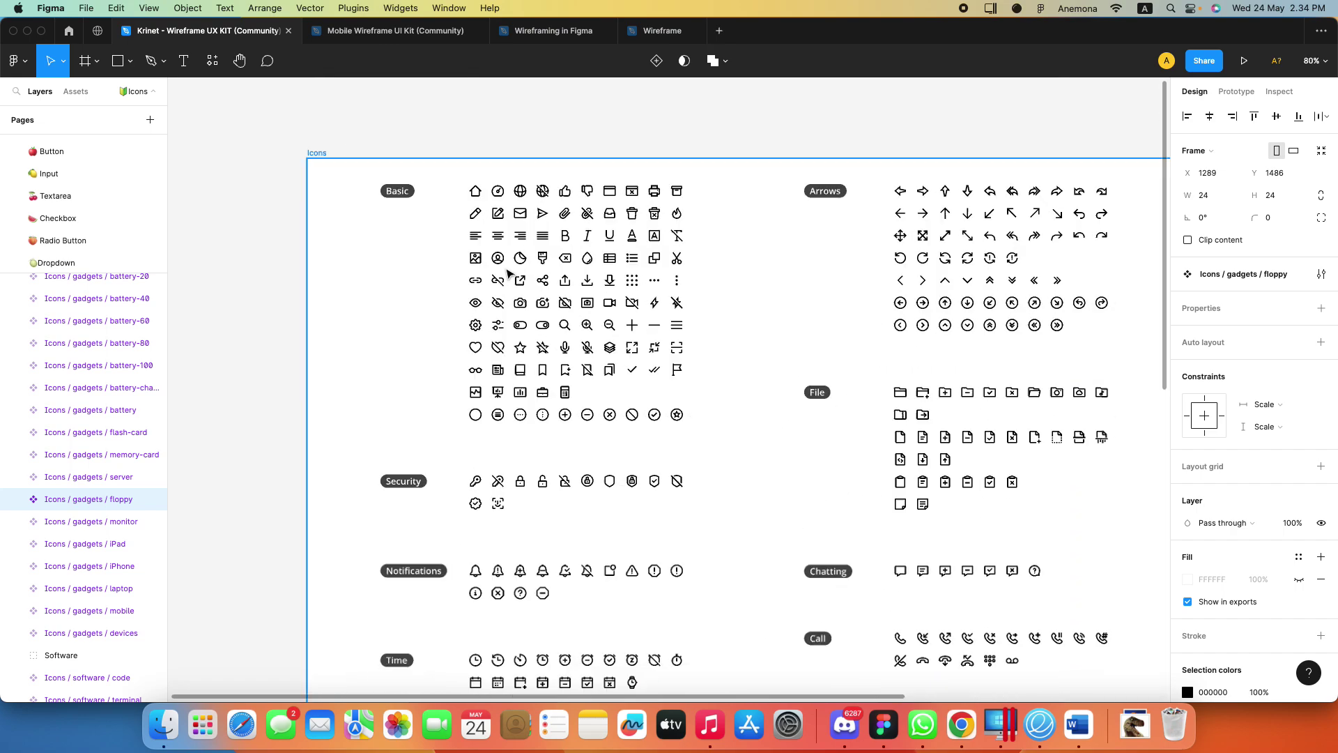
Select the pencil-create icon in the Basic set and return to the List RPS wireframe
click(495, 192)
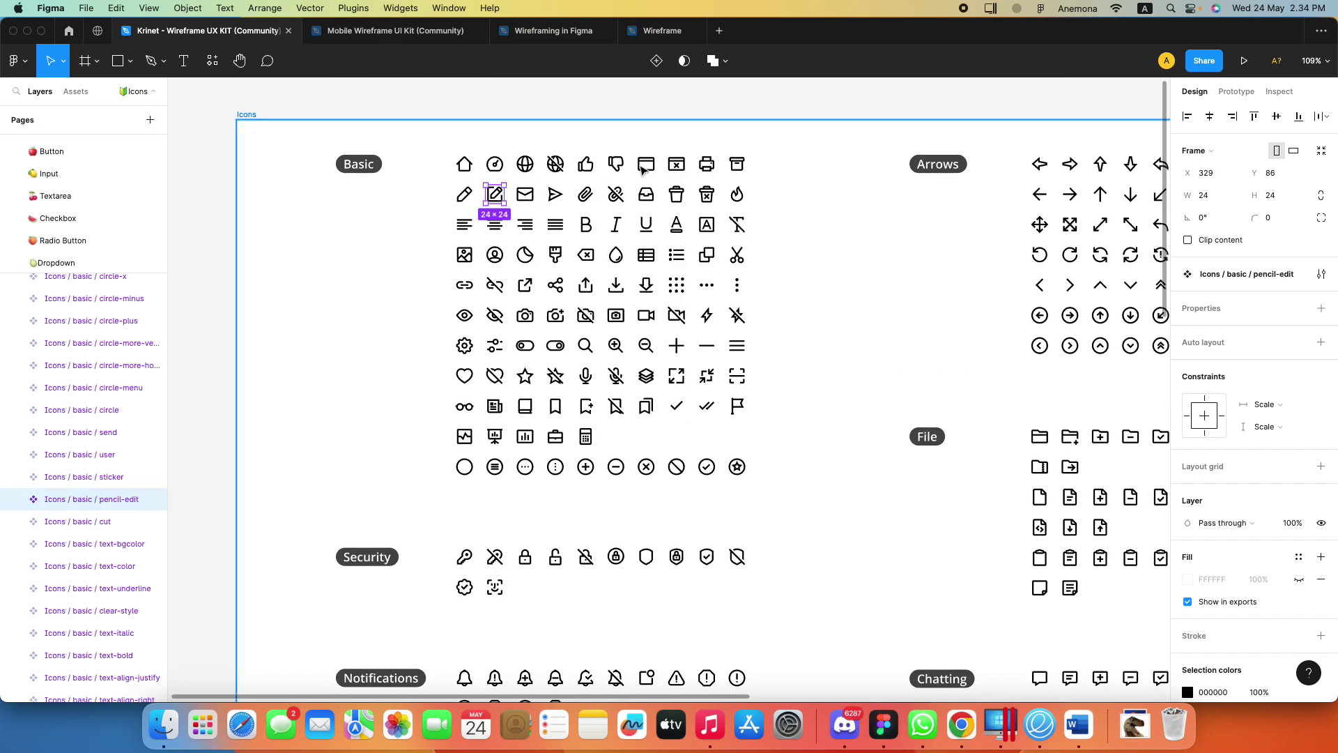
click(465, 194)
click(663, 31)
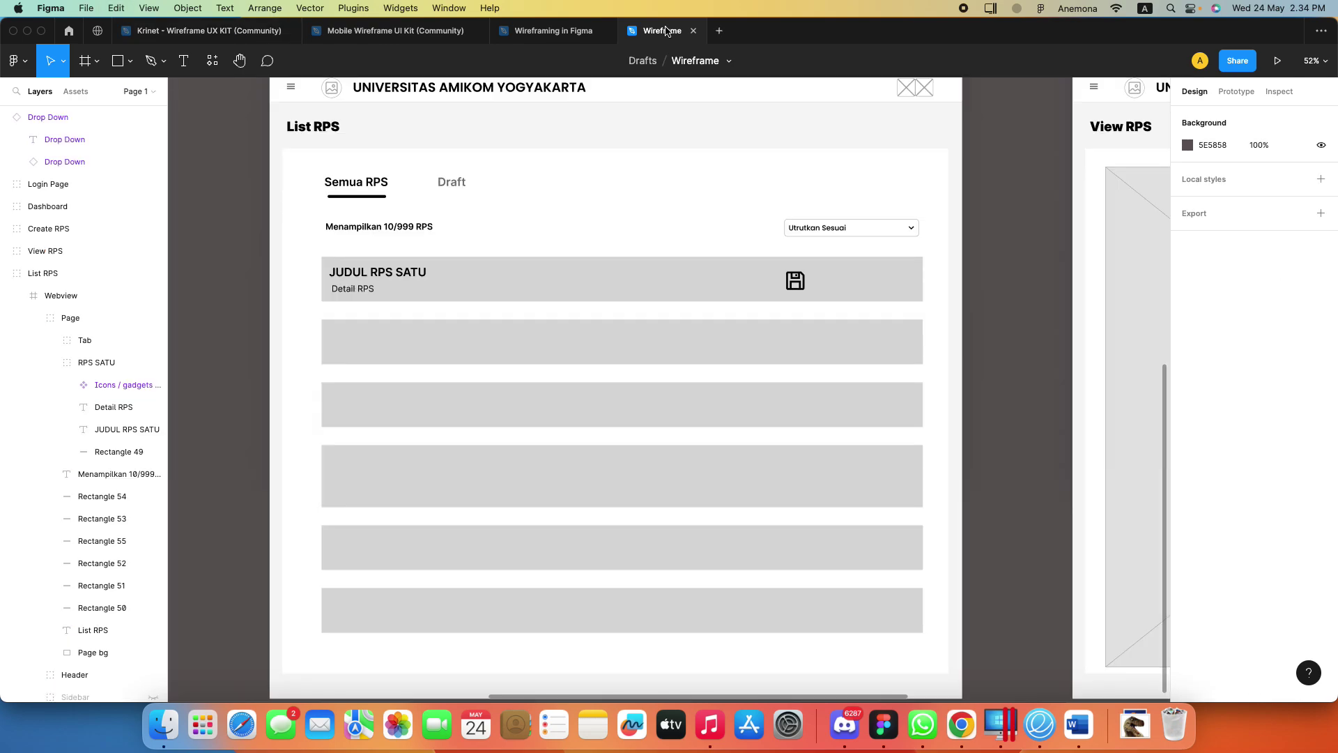
Paste the pencil-create icon into RPS SATU beside the save icon and size it to 61 × 61
click(97, 362)
key(ctrl+v)
mouse_move(437, 298)
mouse_down()
mouse_move(452, 311)
mouse_move(840, 298)
mouse_up()
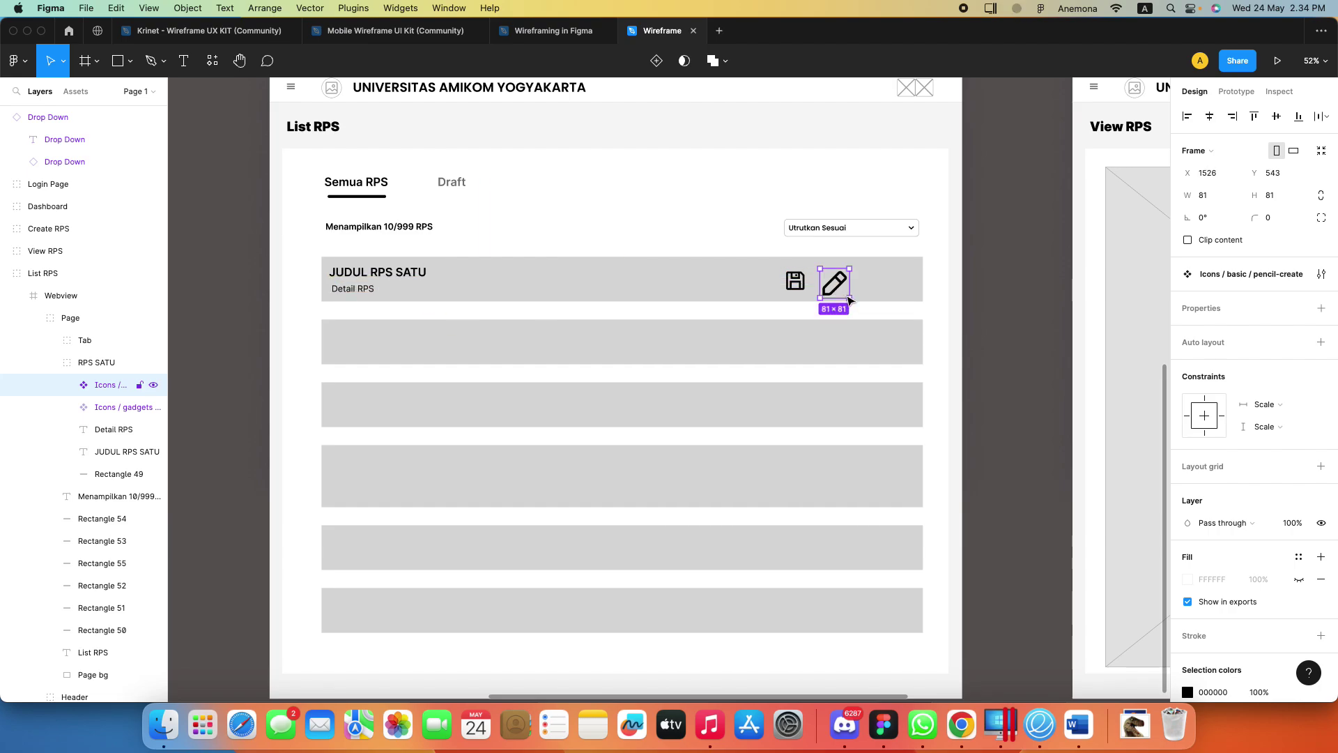
key(Escape)
click(849, 300)
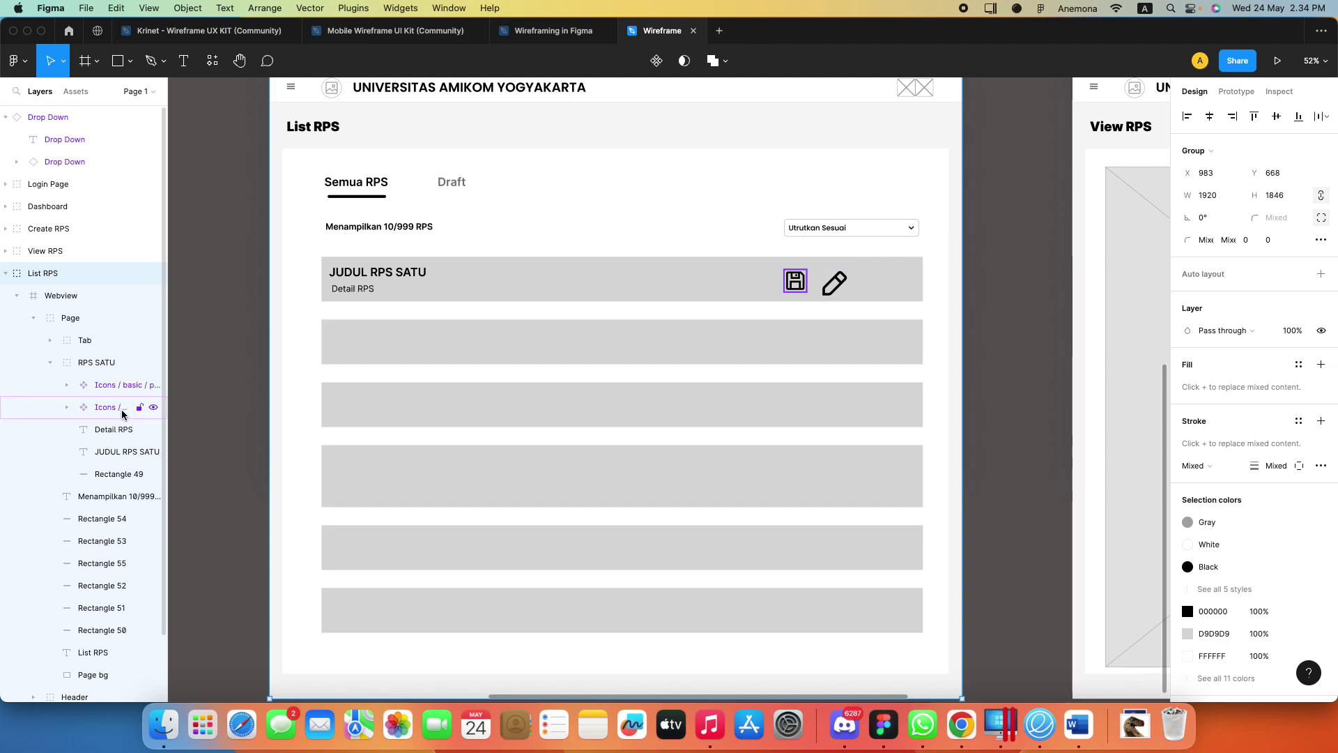
click(114, 429)
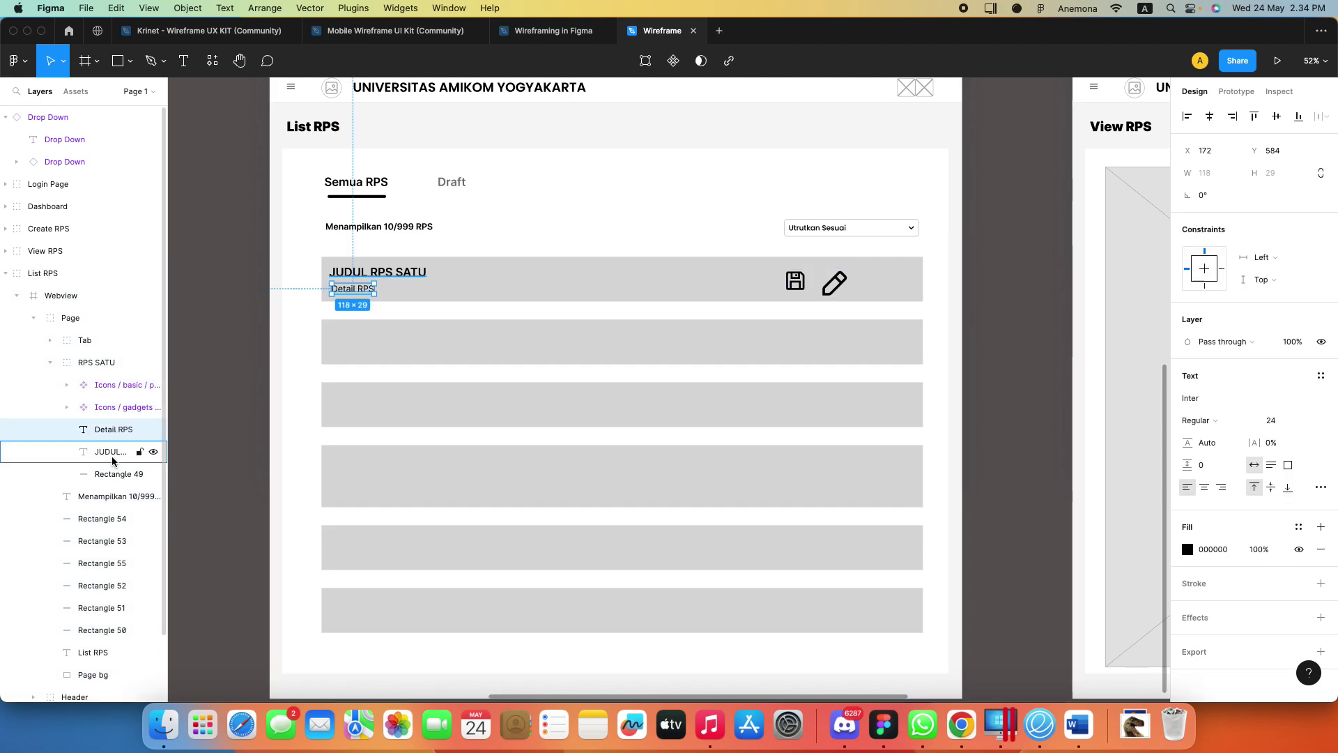
click(108, 385)
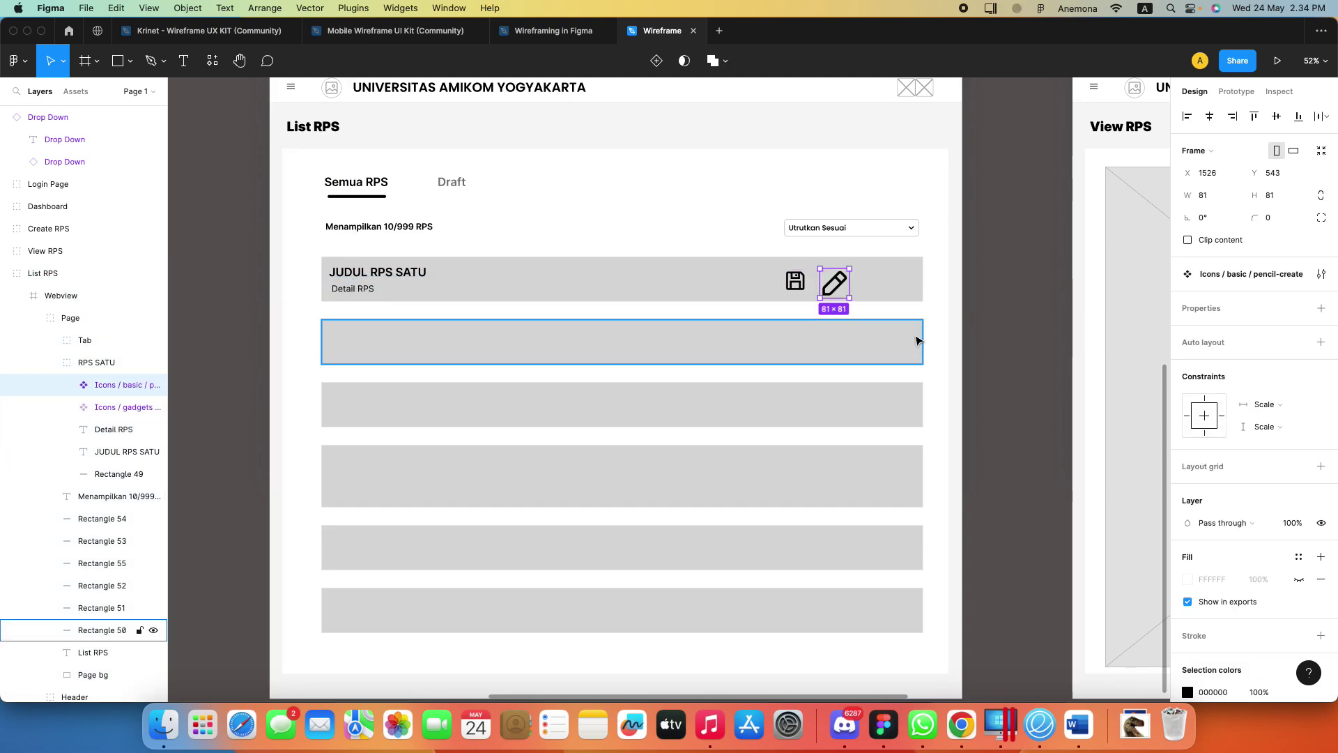
drag(849, 298, 850, 291)
key(Escape)
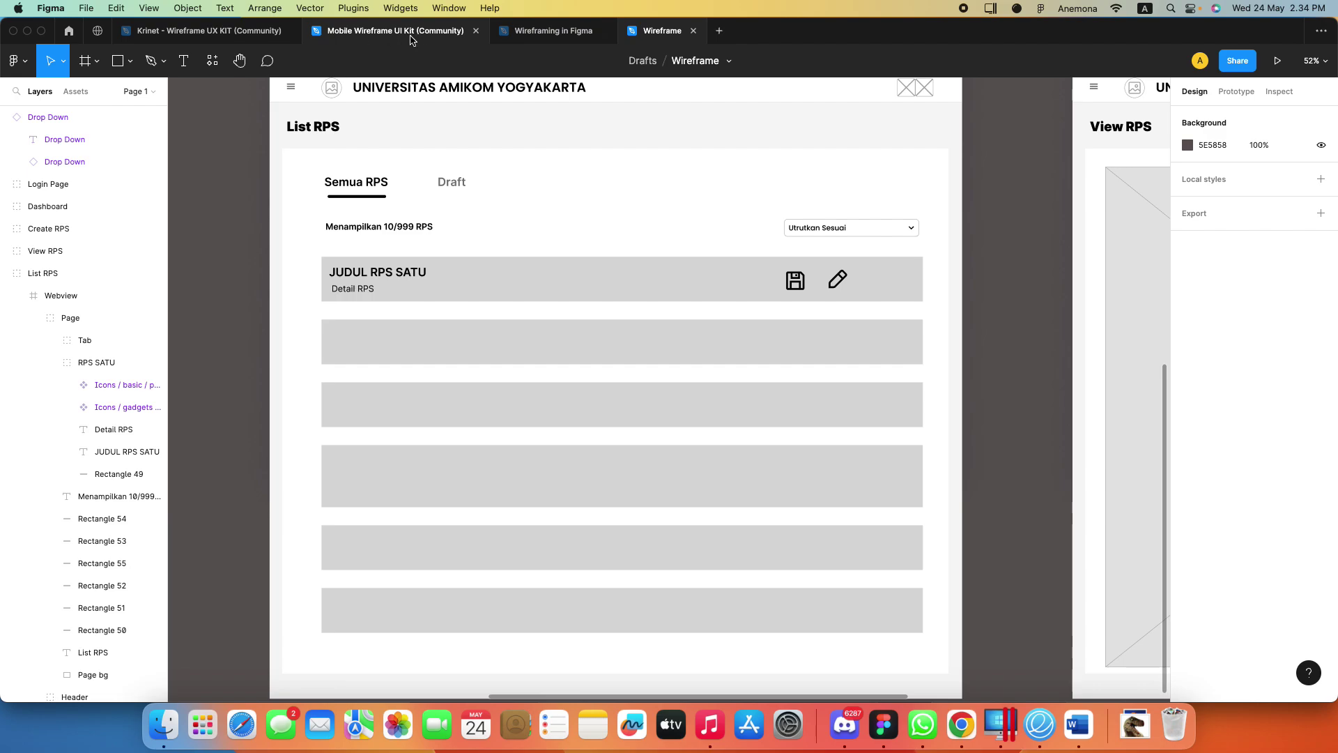
Glance at the Mobile Wireframe UI Kit and Wireframing files, then scroll down the Krinet icon sheet
click(411, 40)
click(551, 30)
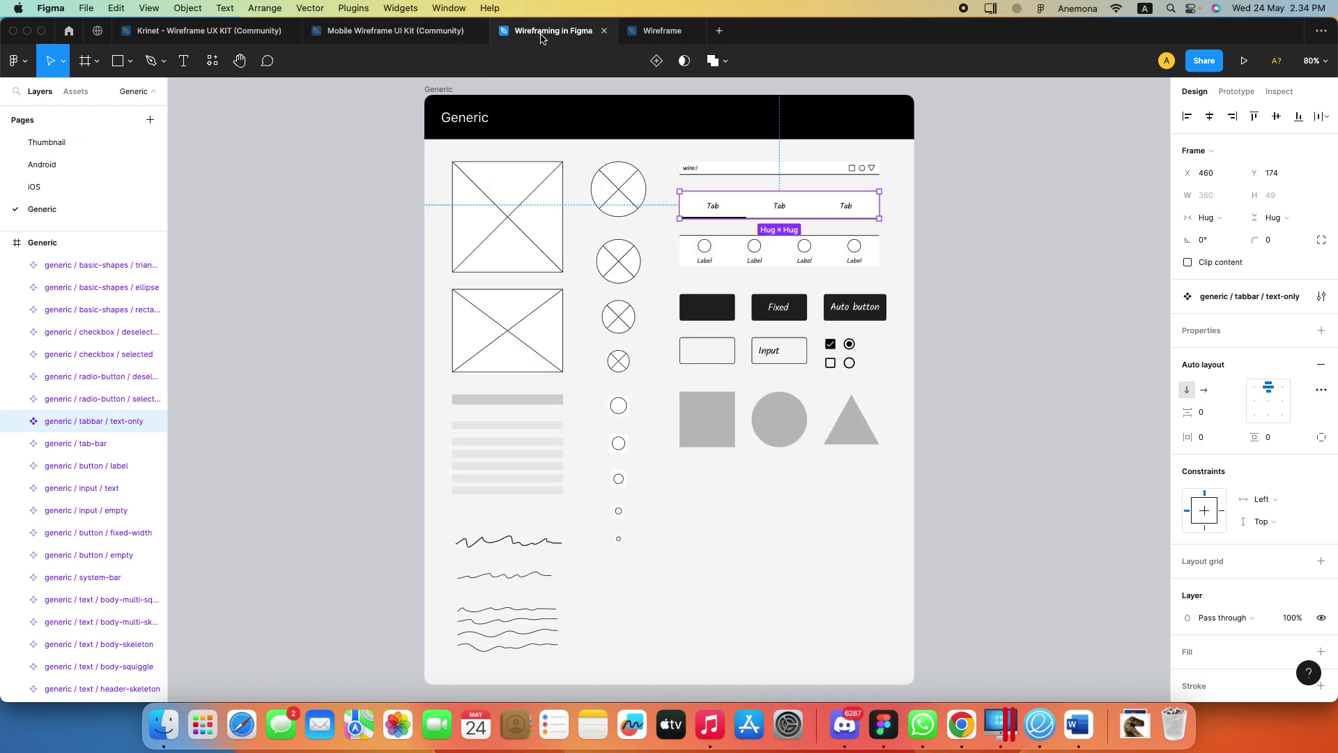
click(229, 33)
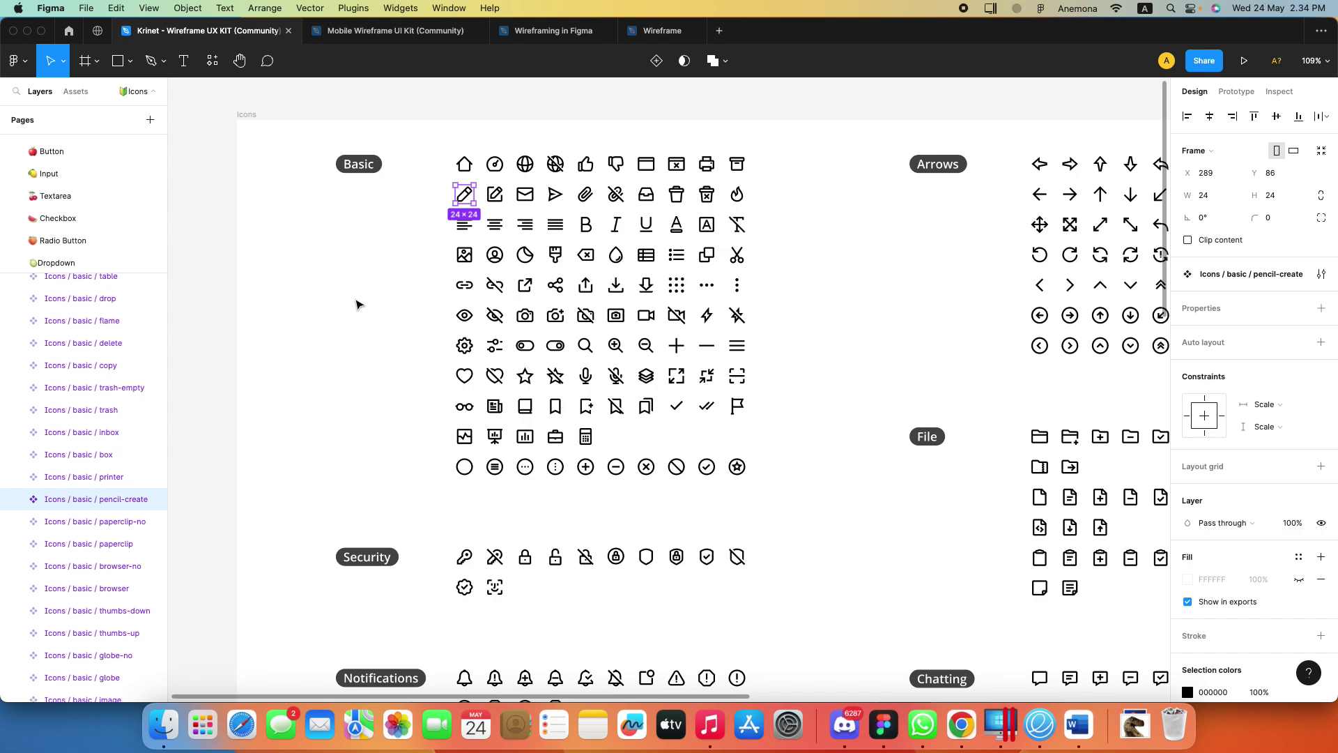
scroll(370, 318, down, 3)
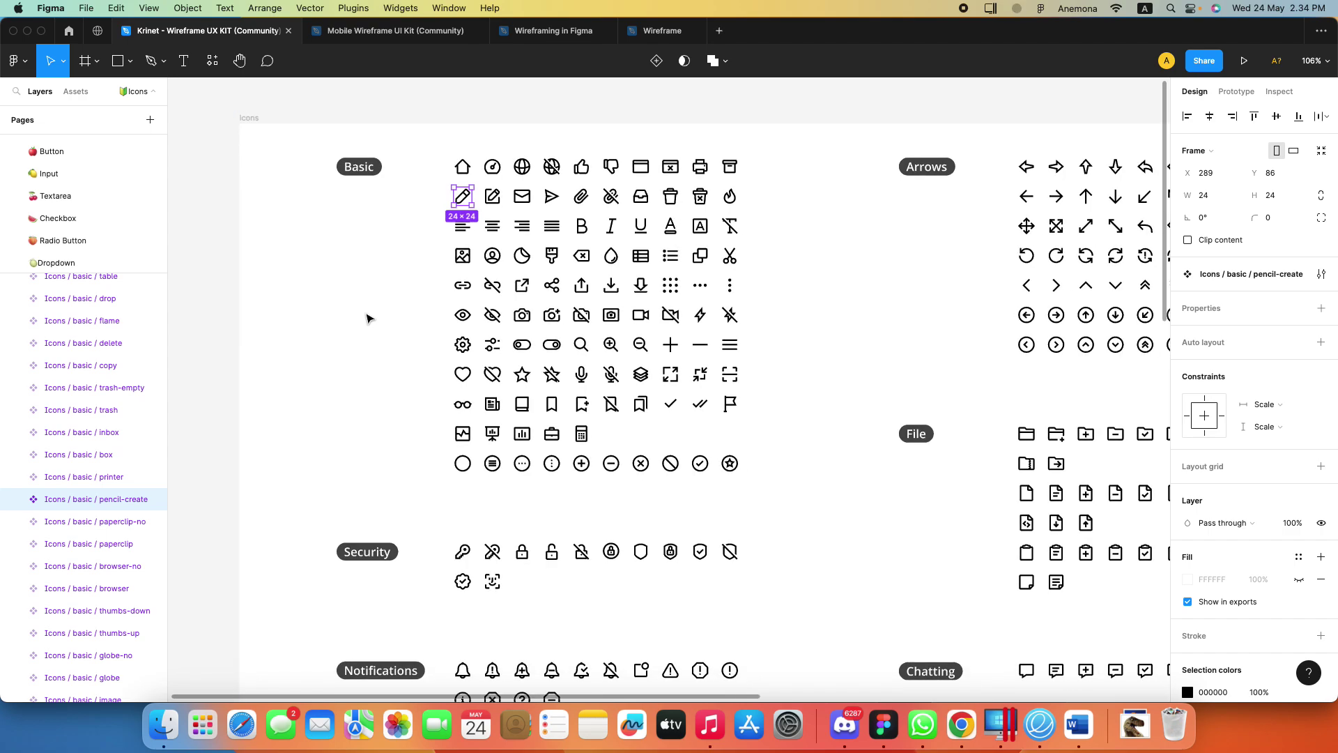
scroll(370, 319, down, 1)
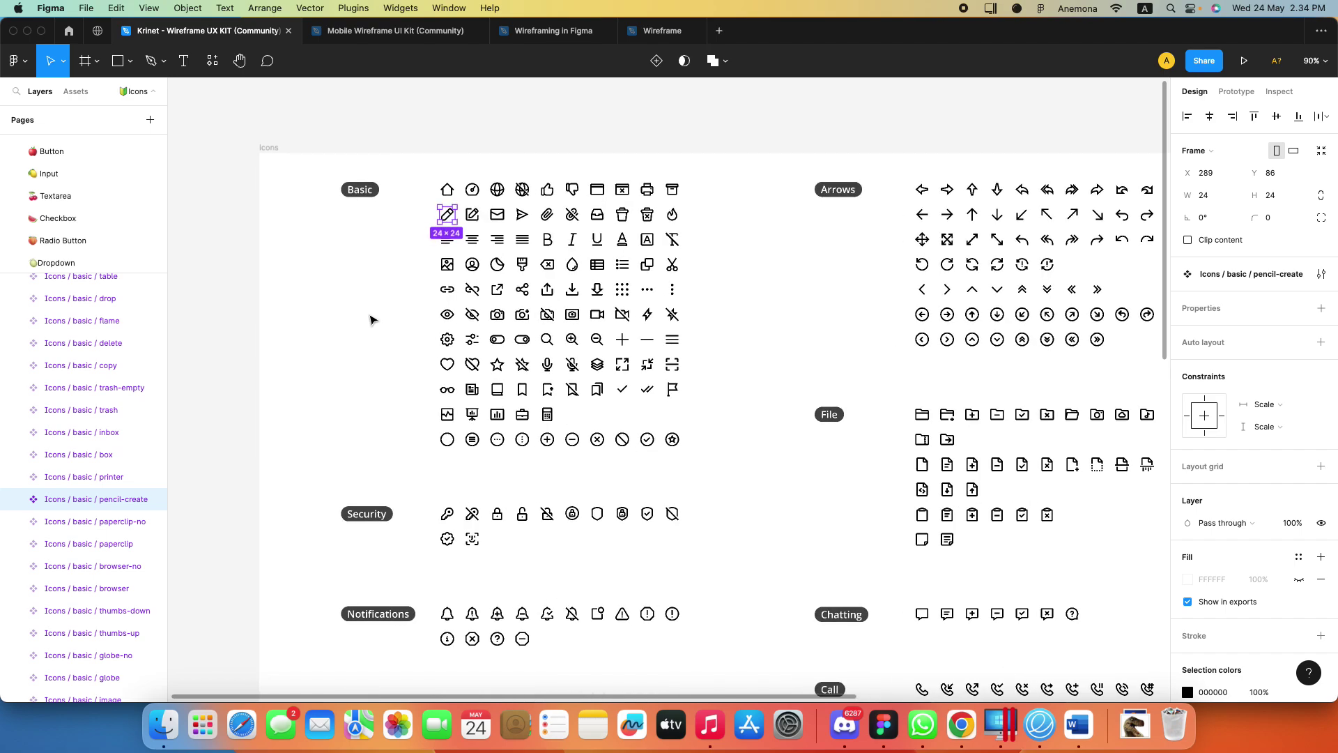
scroll(370, 318, down, 5)
scroll(554, 507, down, 2)
scroll(676, 533, down, 1)
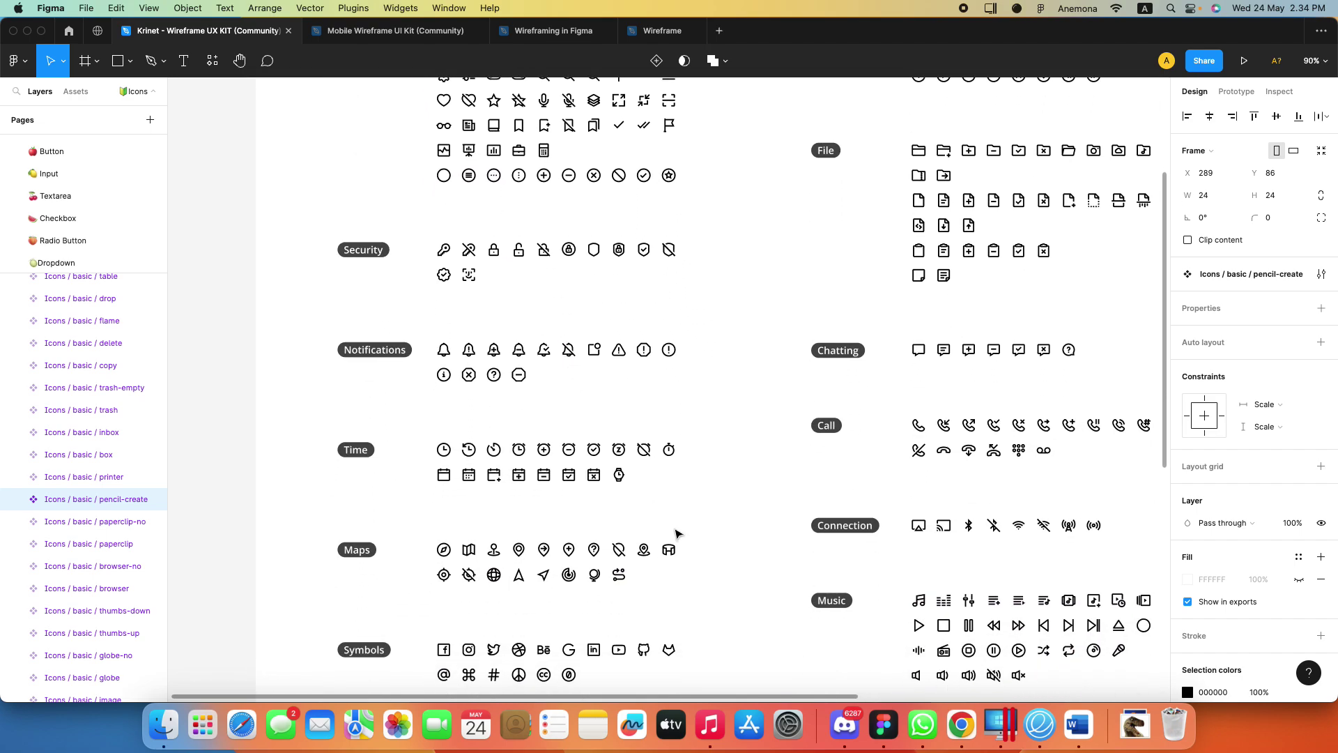
scroll(672, 418, down, 3)
scroll(697, 334, down, 3)
scroll(726, 284, down, 2)
scroll(738, 391, down, 1)
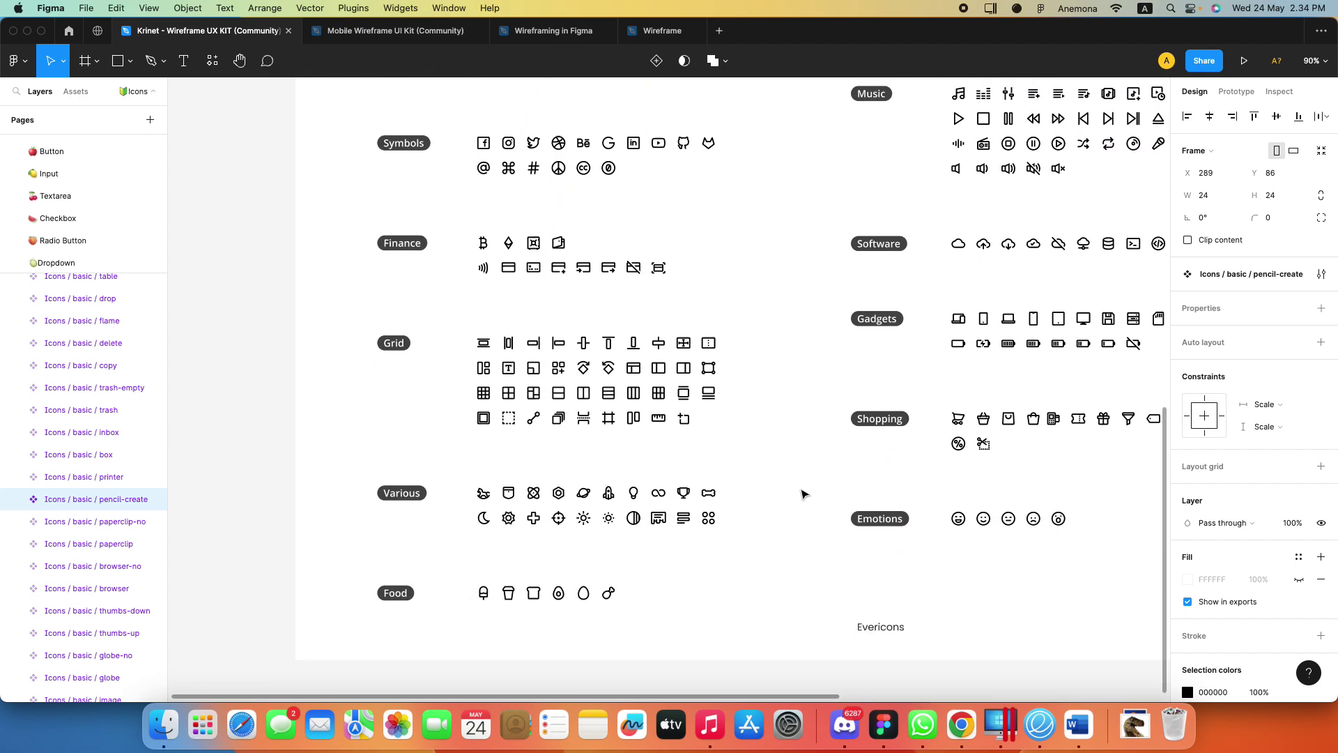
scroll(801, 493, down, 1)
Bring the Arrows section and Icon frame into view and select the eye icon
mouse_move(798, 437)
mouse_down()
mouse_move(166, 657)
mouse_move(645, 469)
mouse_move(421, 521)
mouse_up()
scroll(421, 521, up, 1)
scroll(341, 595, up, 1)
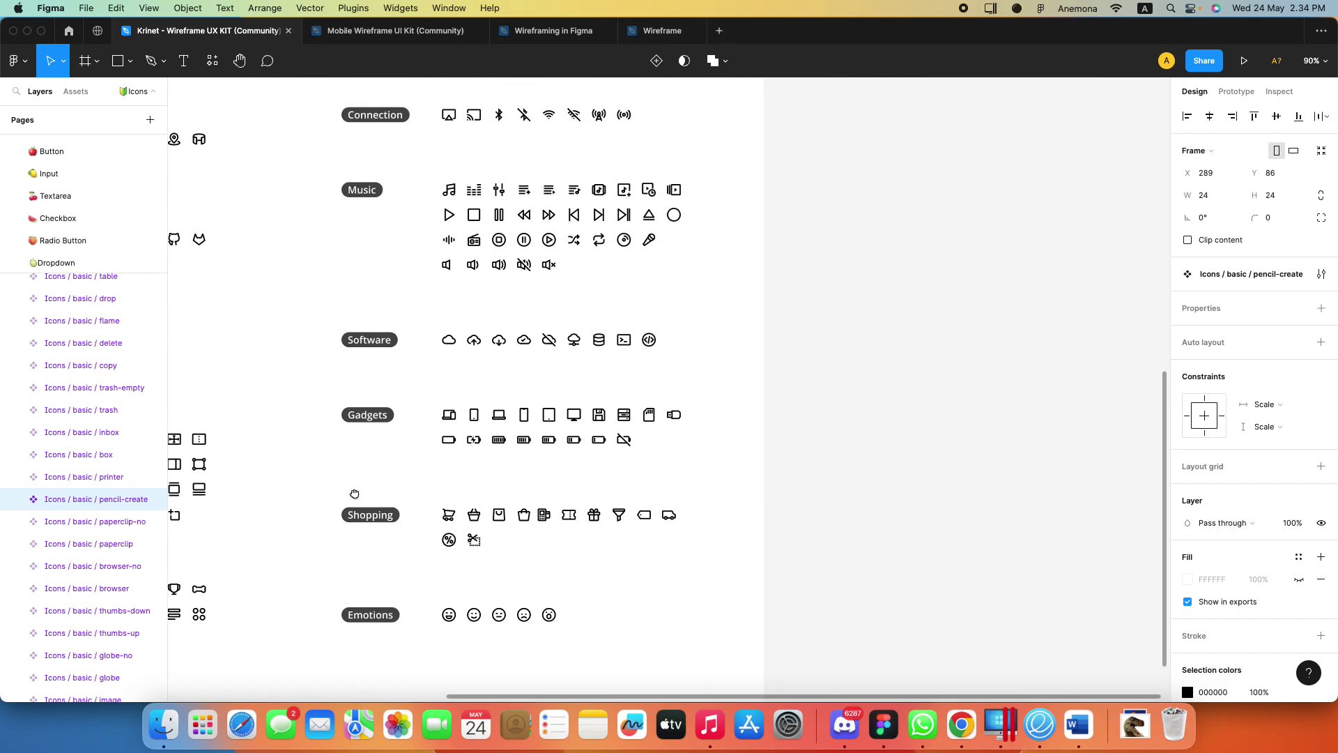
scroll(349, 488, up, 3)
scroll(338, 530, up, 2)
scroll(338, 530, up, 4)
scroll(380, 523, up, 3)
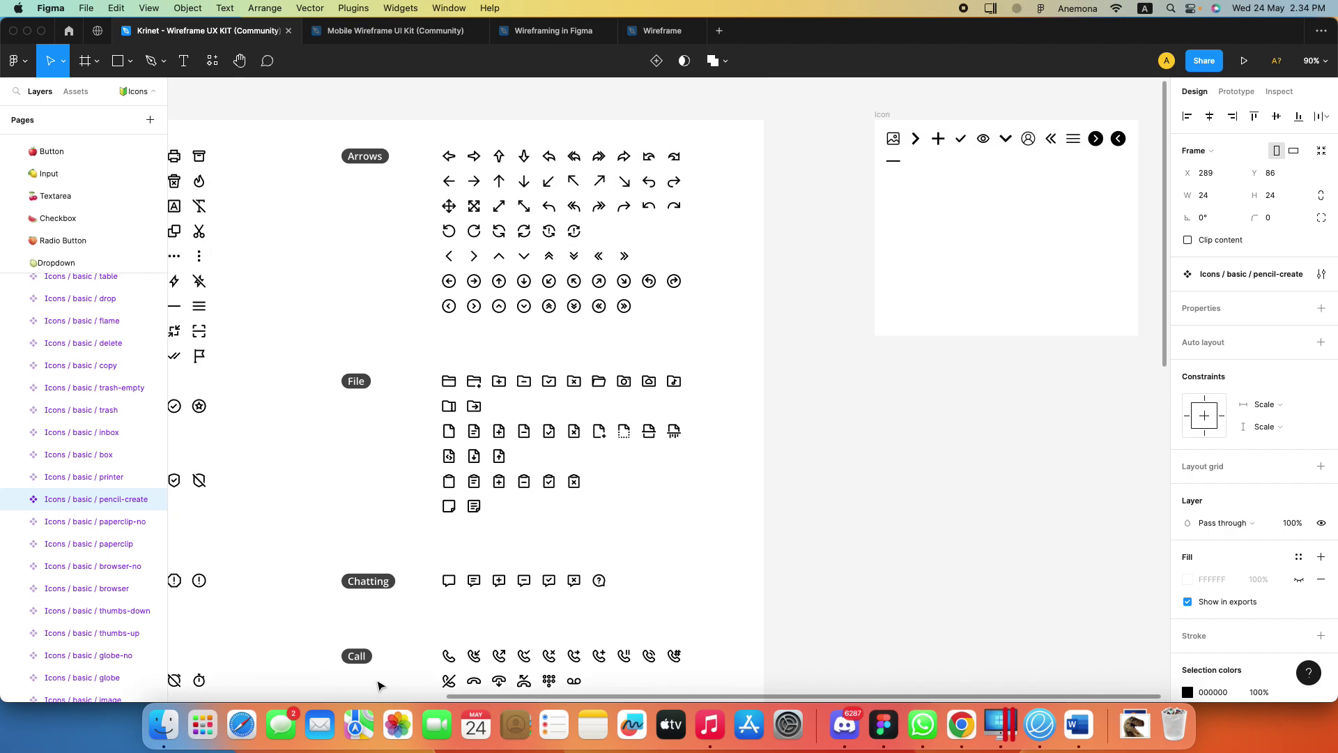
scroll(382, 524, up, 2)
mouse_move(382, 524)
mouse_down()
mouse_move(457, 604)
mouse_move(642, 558)
mouse_move(246, 612)
mouse_up()
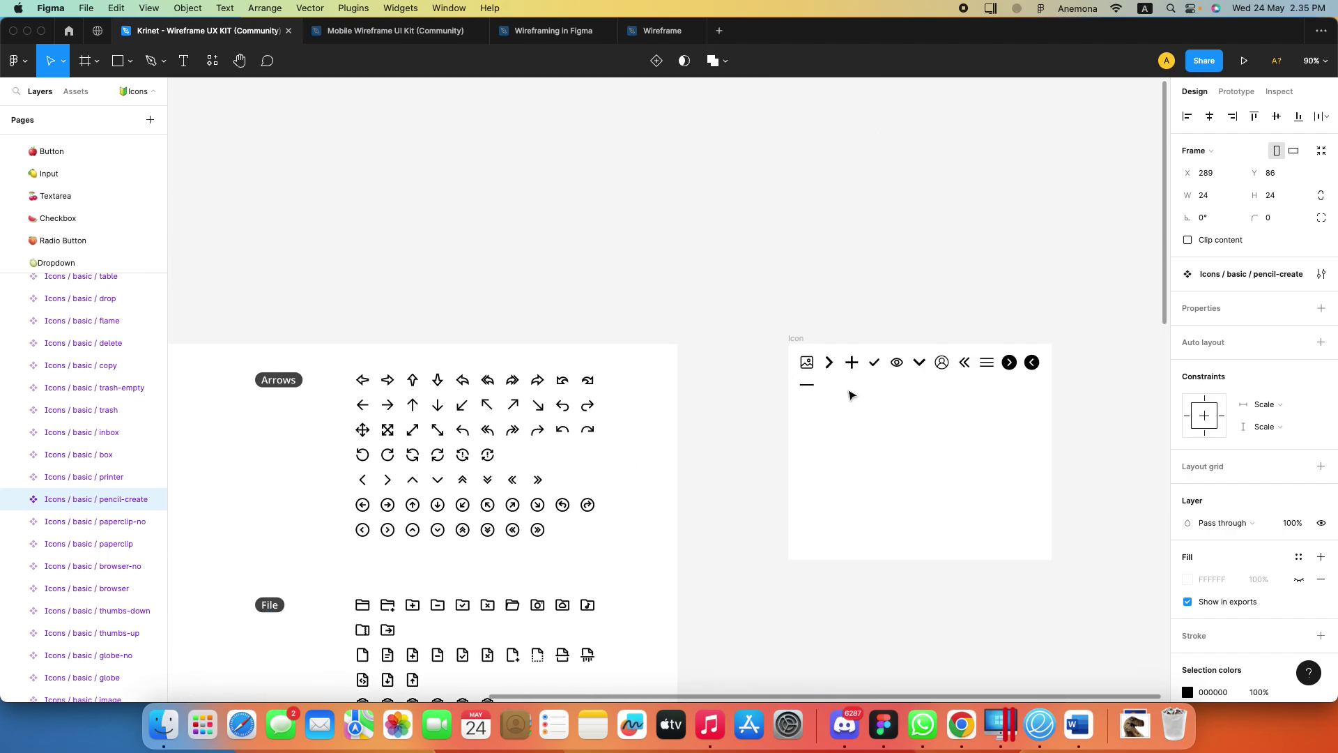
click(897, 362)
Paste the eye icon into the first RPS row, enlarged at the row's right end
click(662, 31)
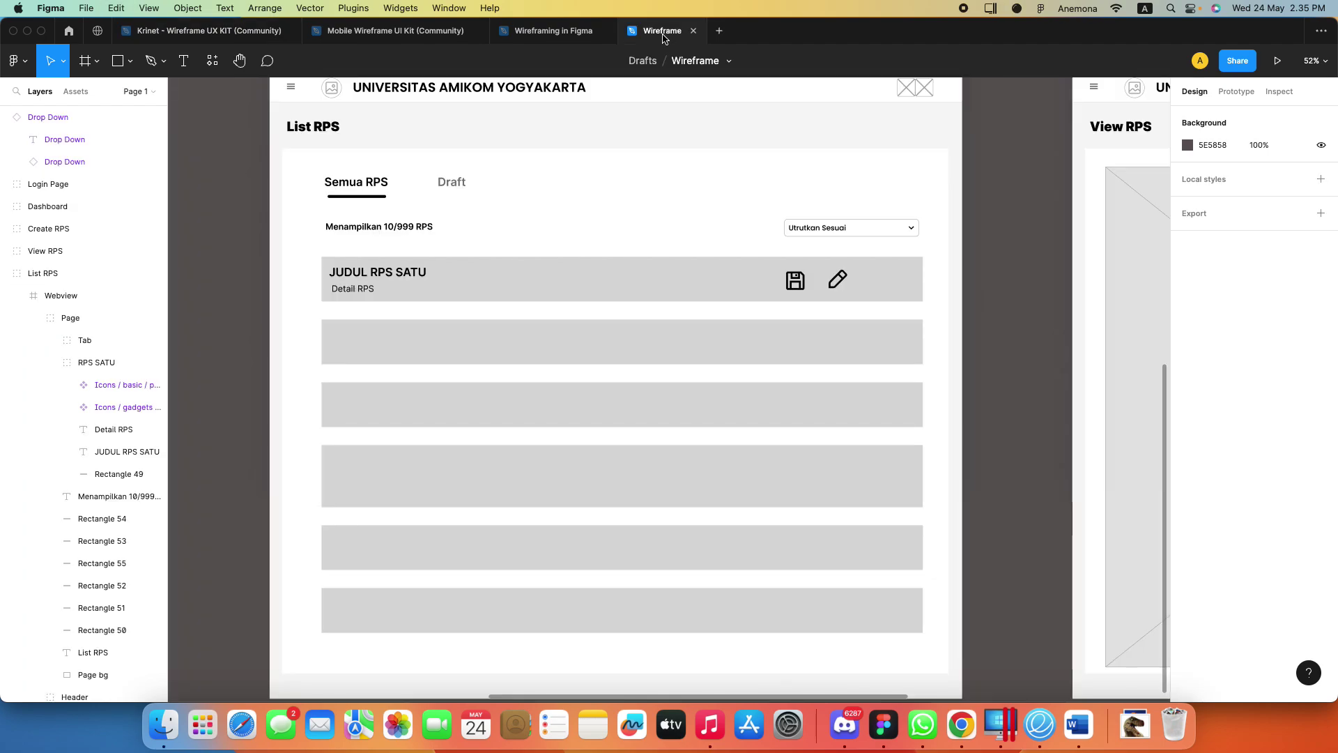
click(96, 362)
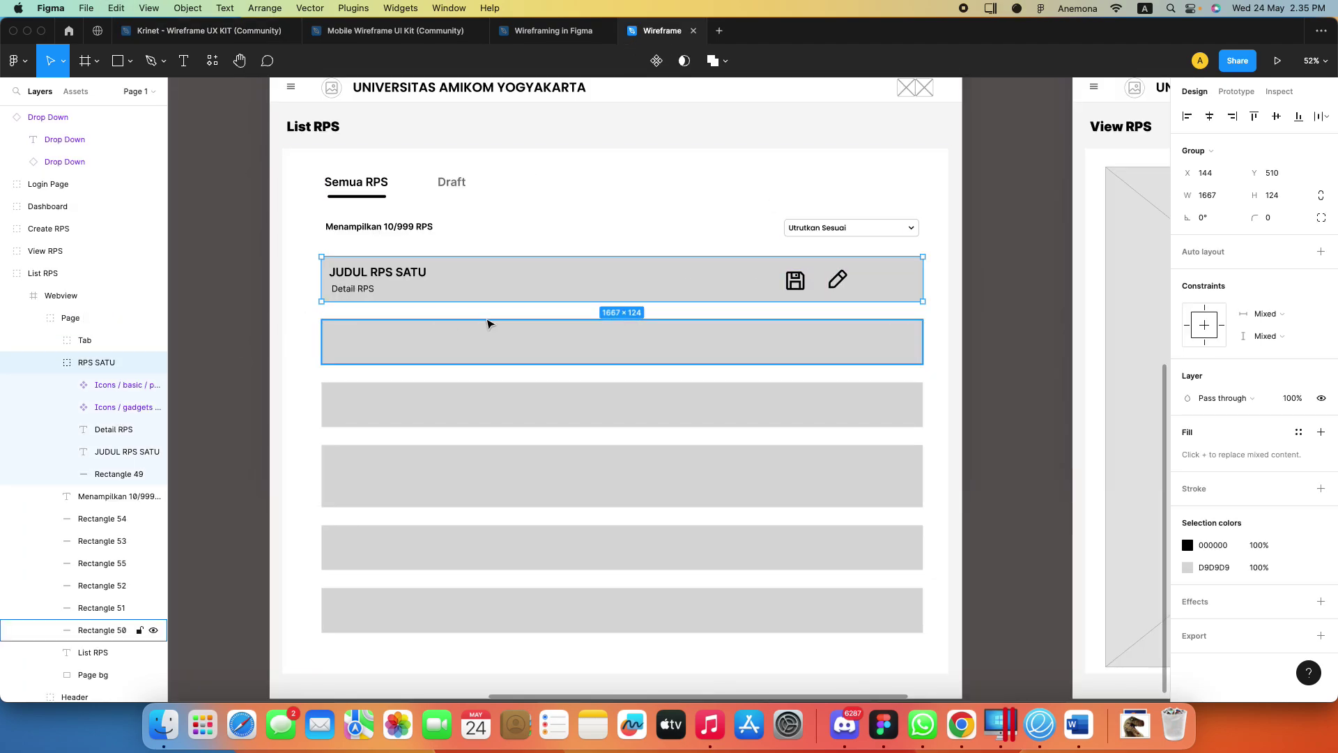
key(super+v)
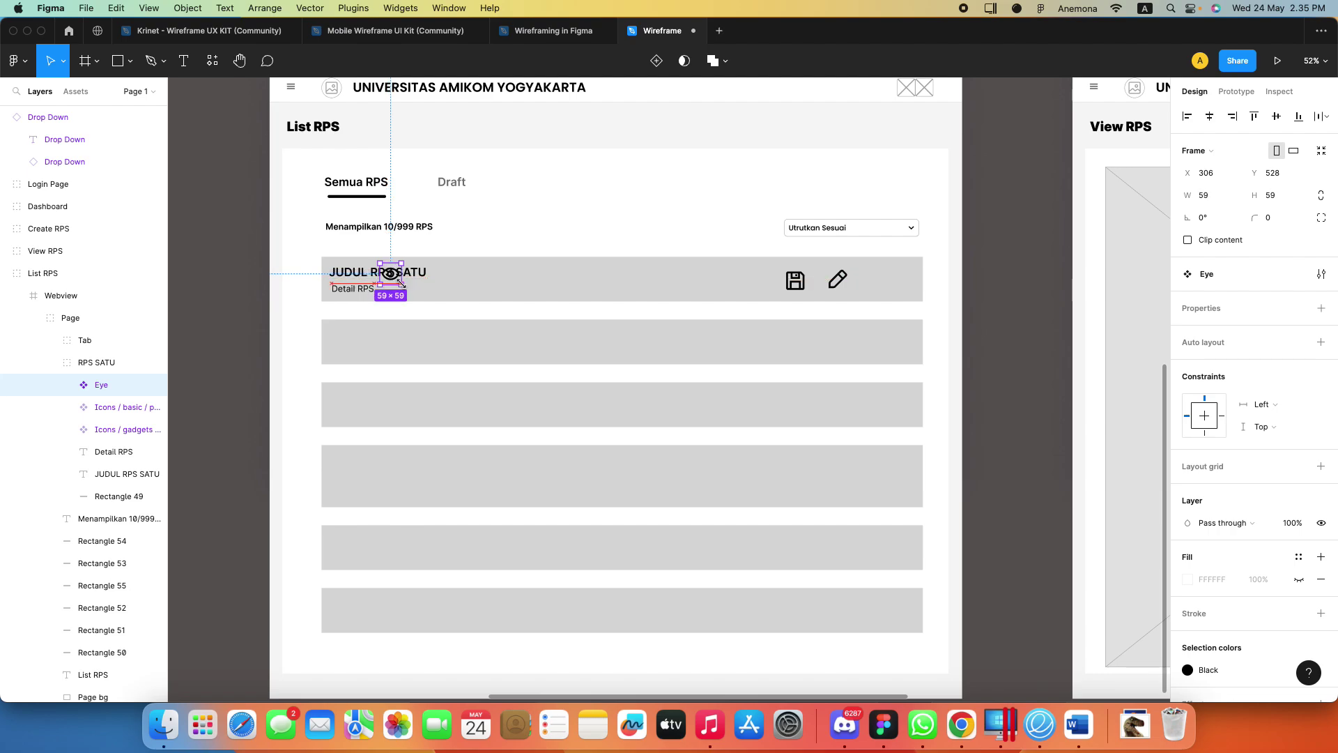
mouse_move(388, 272)
mouse_down()
mouse_move(938, 295)
mouse_move(891, 282)
mouse_up()
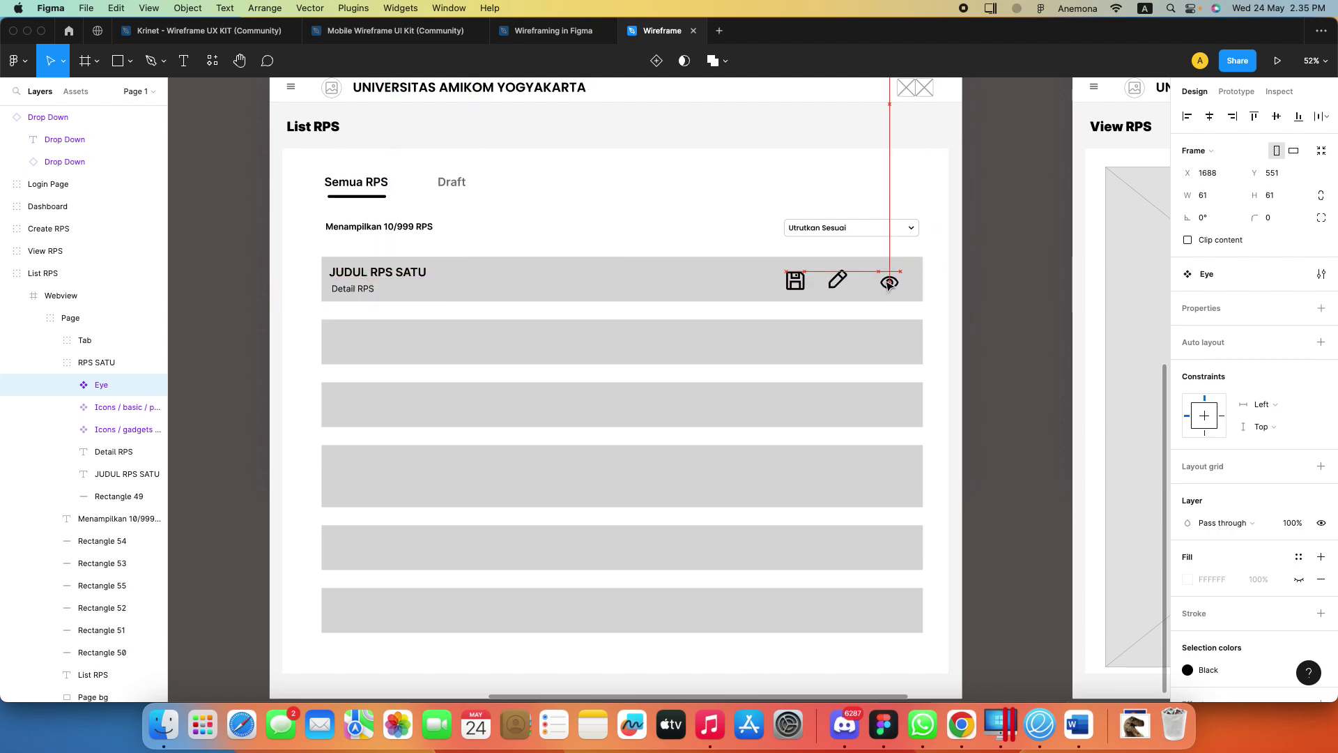
click(1011, 308)
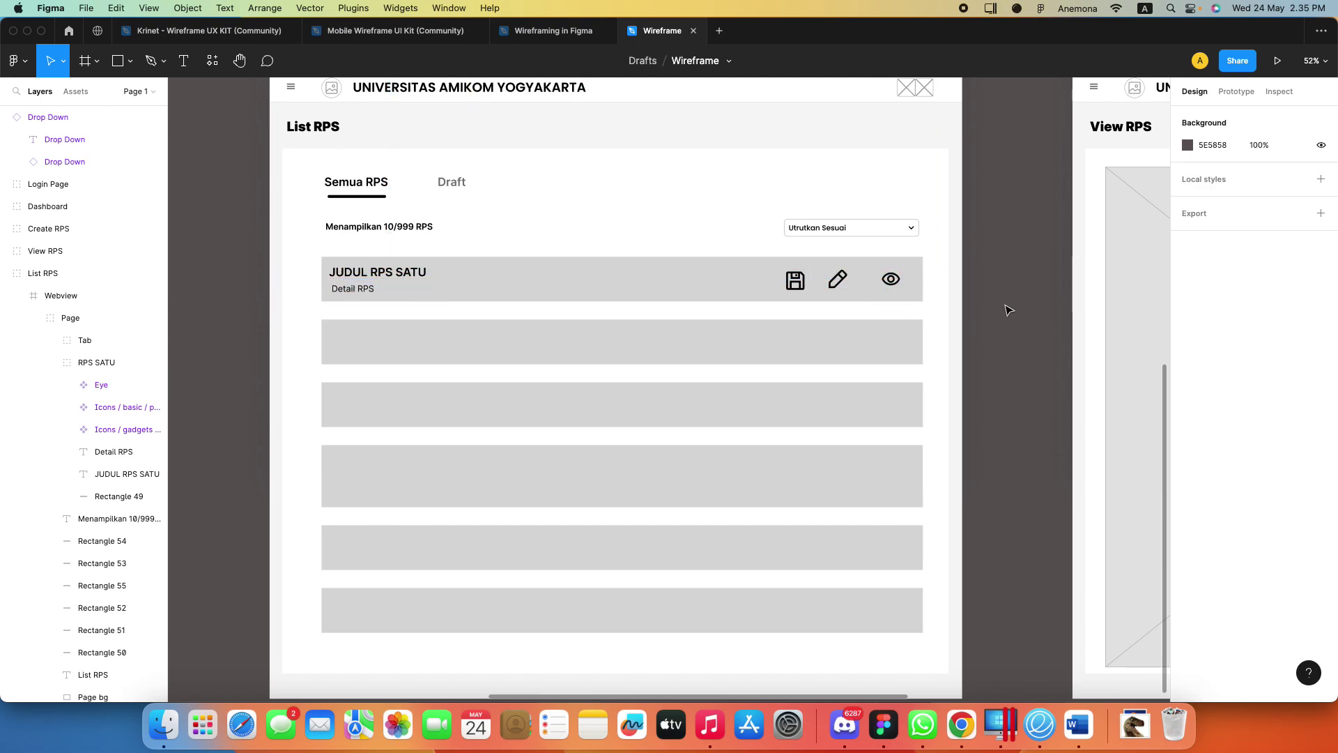
scroll(986, 328, up, 5)
scroll(906, 321, down, 1)
scroll(941, 419, up, 2)
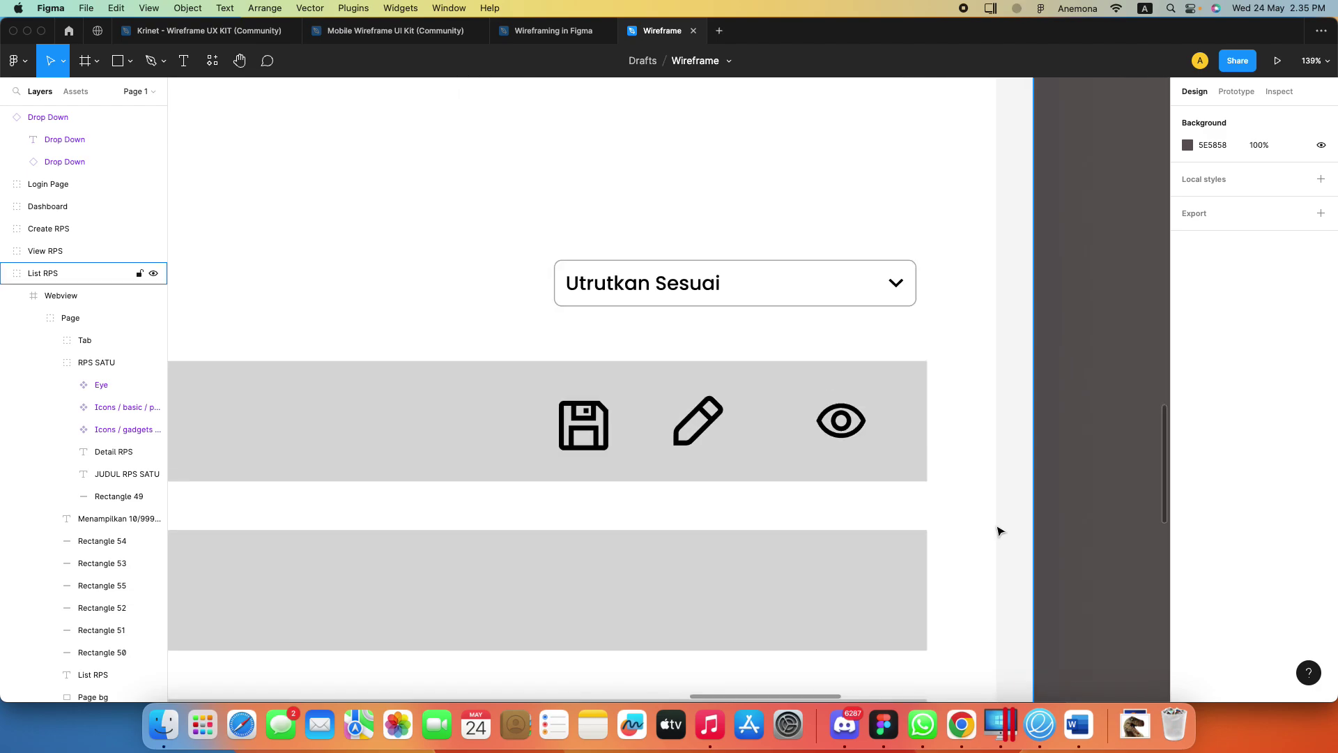
Shrink the save icon to 51 × 51, reposition the pencil icon, then select it for removal
click(113, 415)
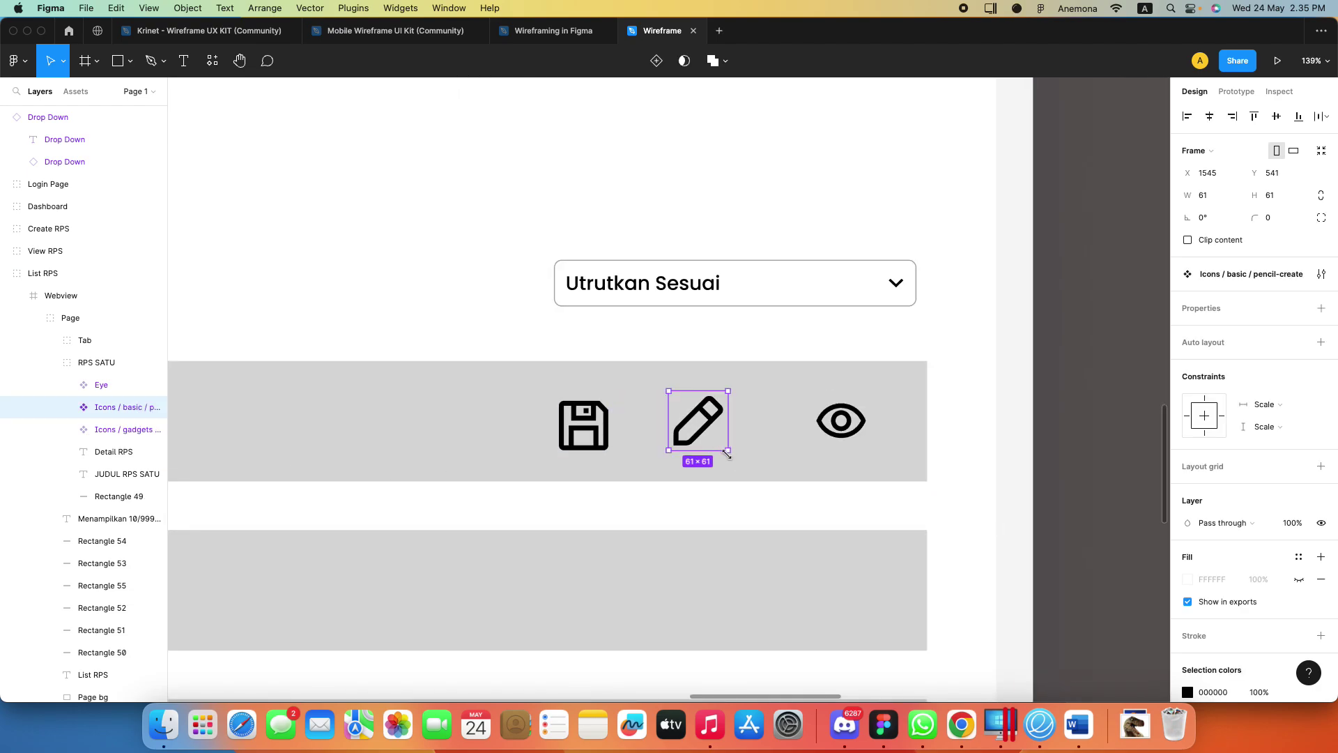
mouse_move(711, 434)
mouse_down()
mouse_move(775, 444)
mouse_move(751, 422)
mouse_up()
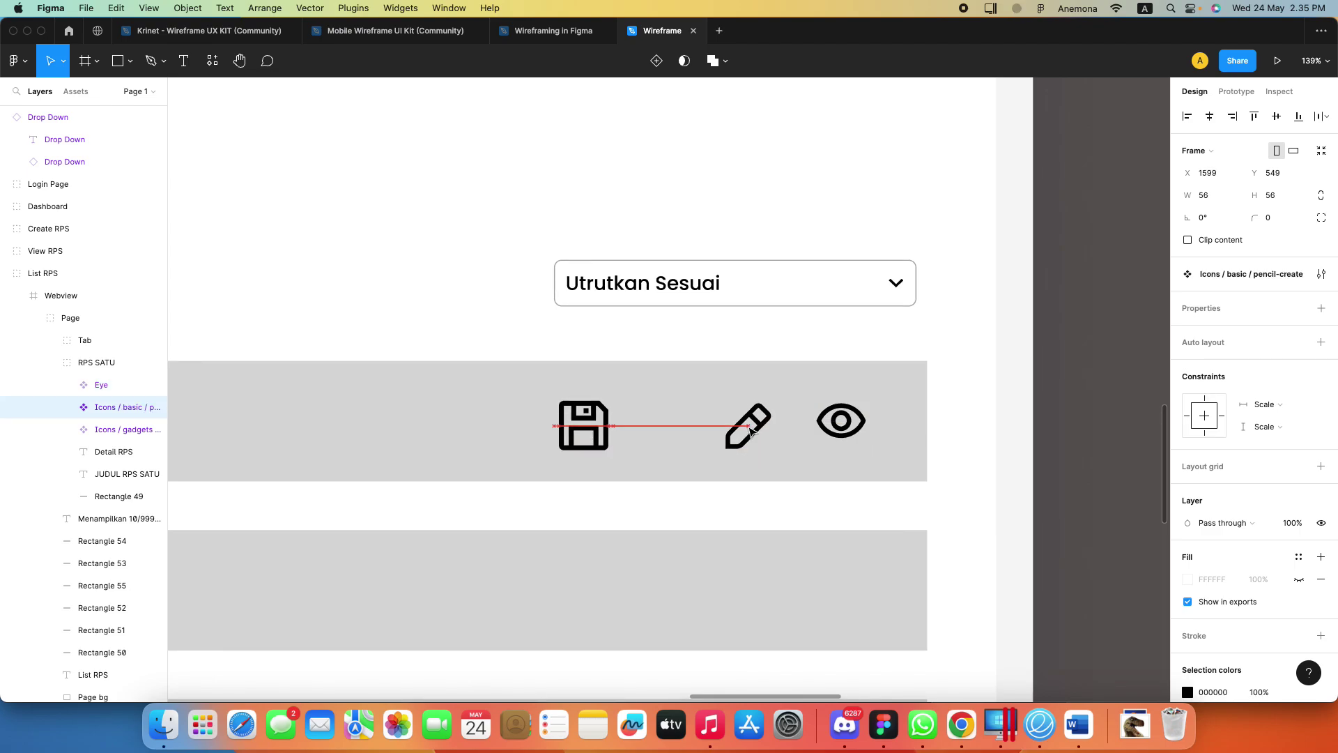
key(Escape)
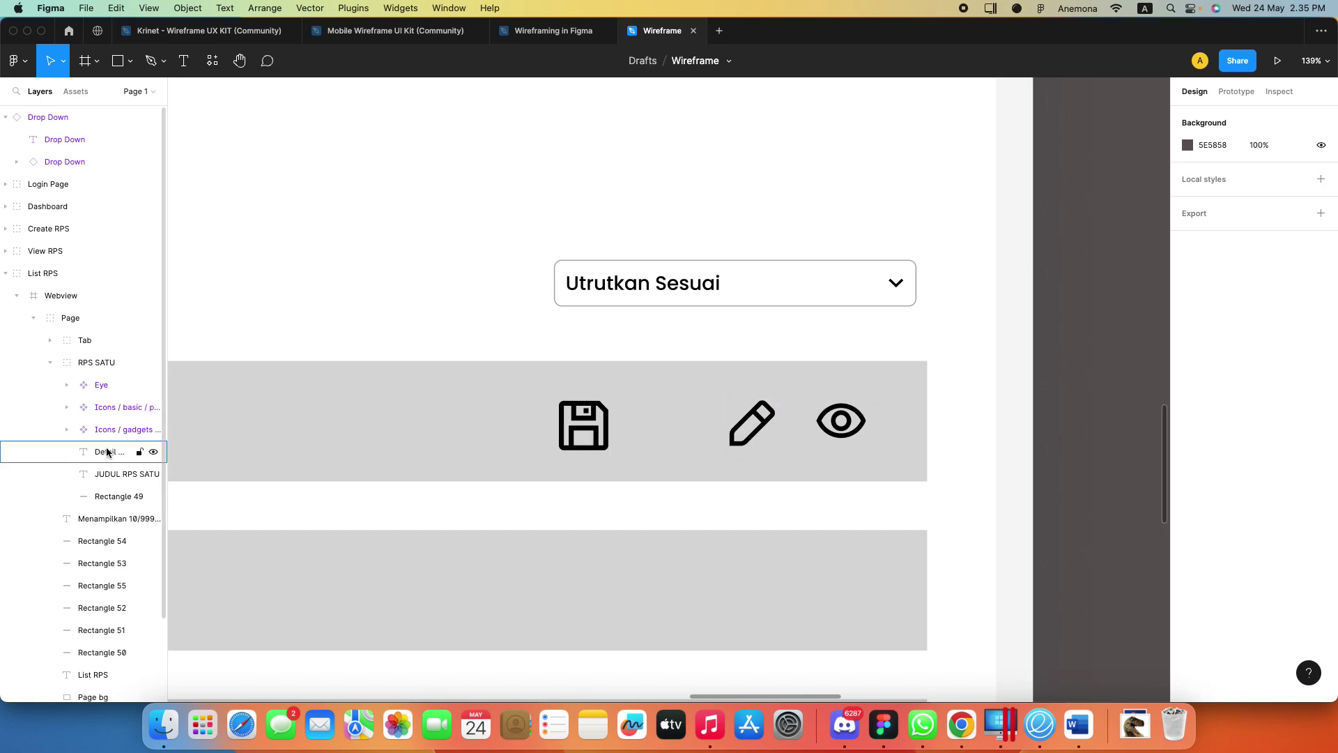
click(585, 433)
mouse_move(613, 456)
mouse_down()
mouse_move(604, 446)
mouse_move(631, 437)
mouse_move(608, 437)
mouse_up()
drag(765, 434, 718, 429)
click(1016, 439)
scroll(1027, 378, down, 2)
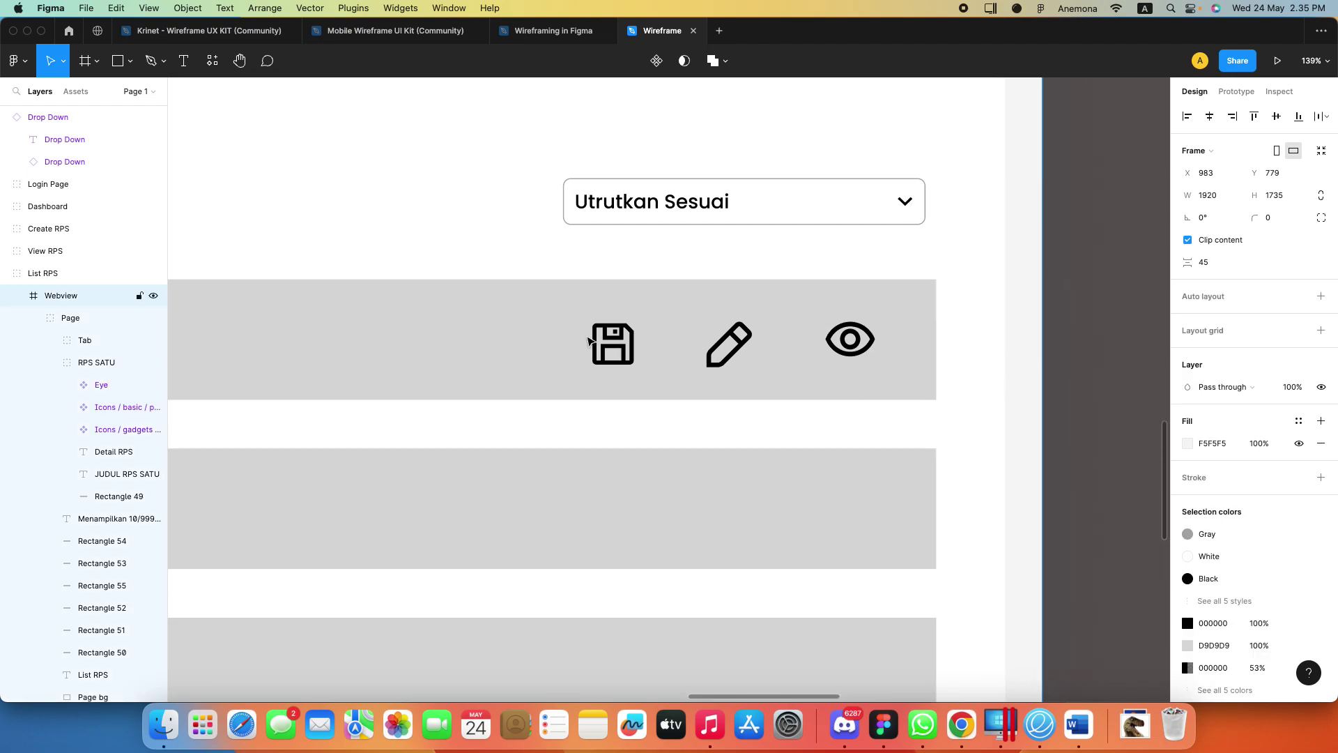
click(99, 414)
Delete the old pencil icon and select the pencil-edit icon in the Krinet kit
key(Delete)
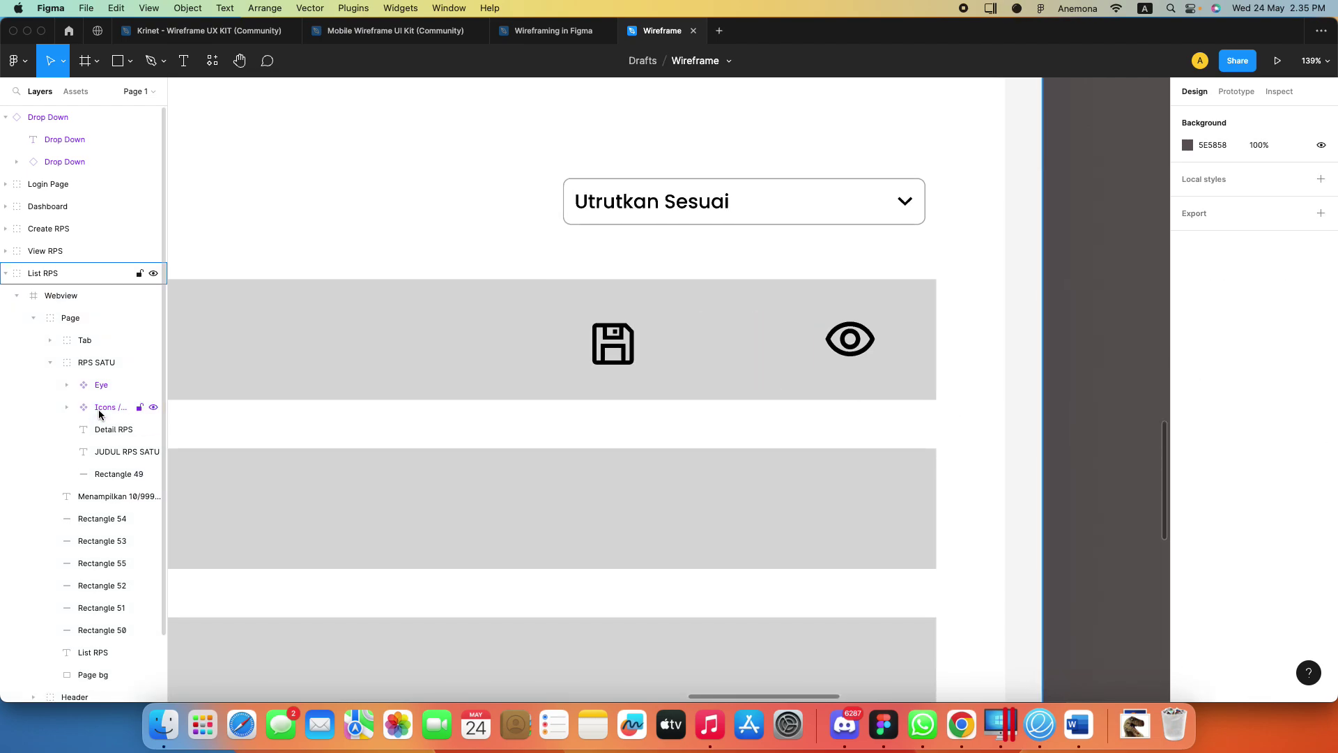
click(242, 30)
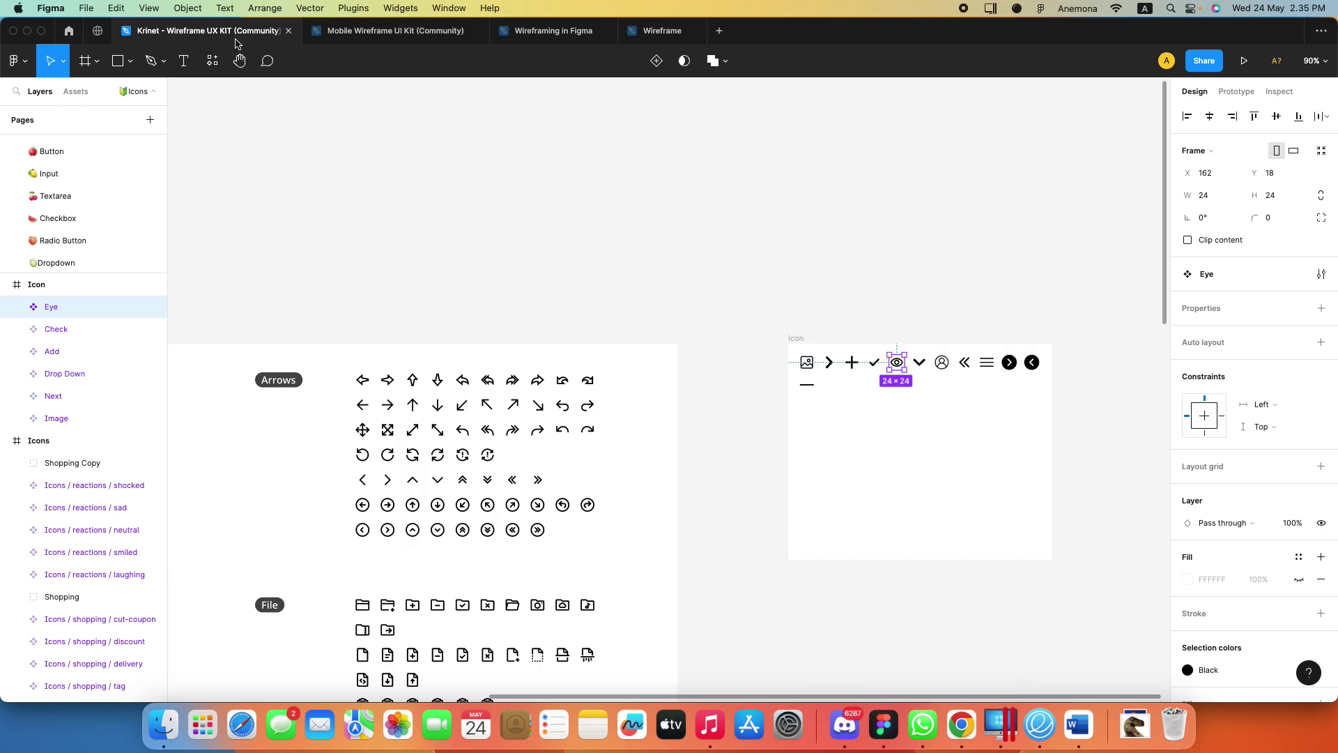
scroll(557, 438, left, 2)
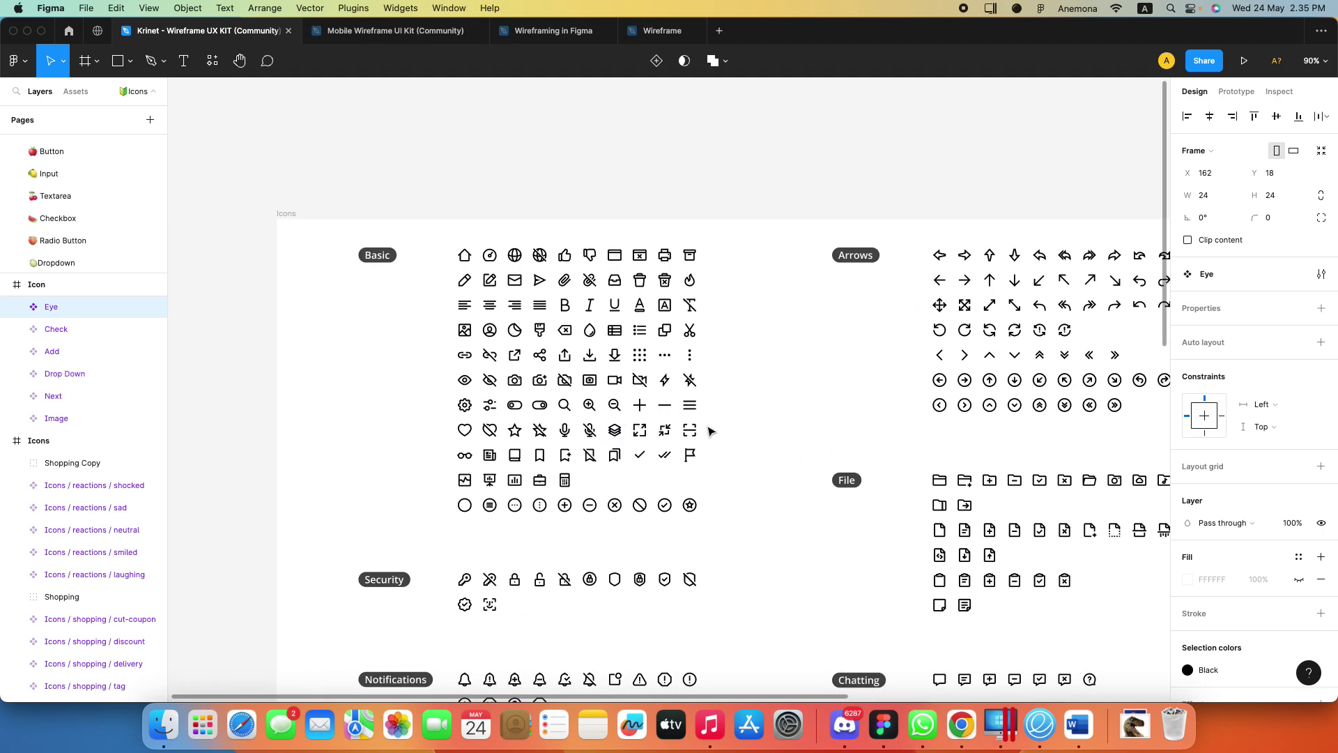
scroll(667, 457, right, 3)
scroll(667, 456, up, 2)
click(385, 355)
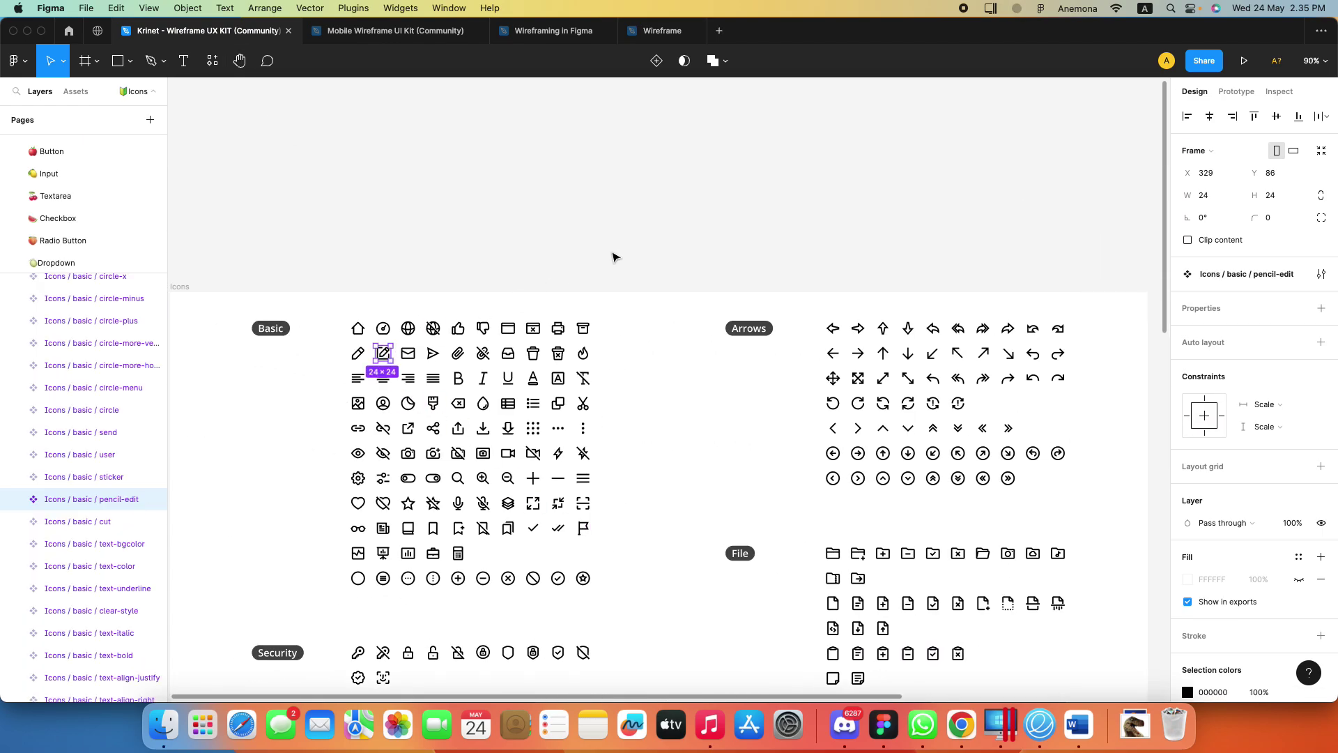
Paste the pencil-edit icon into RPS SATU between the save and eye icons, evenly spaced
click(662, 31)
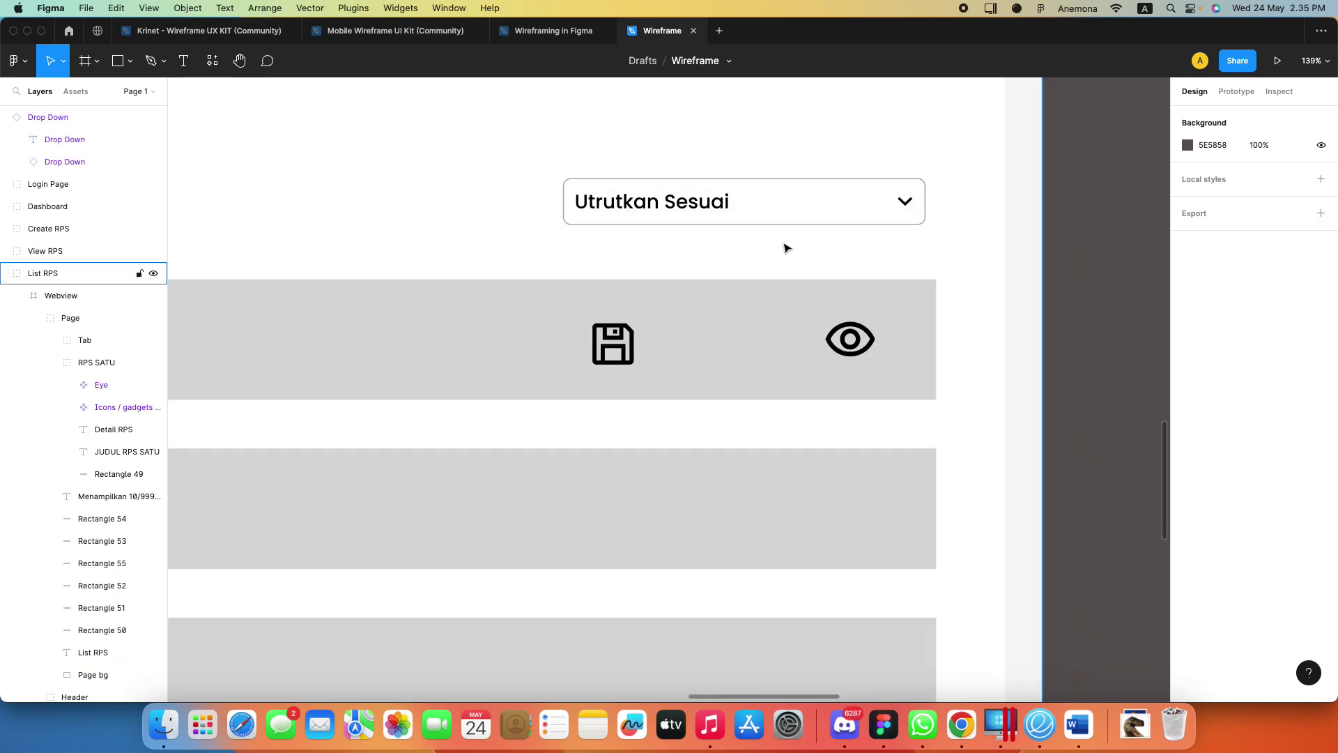
click(100, 363)
key(ctrl+v)
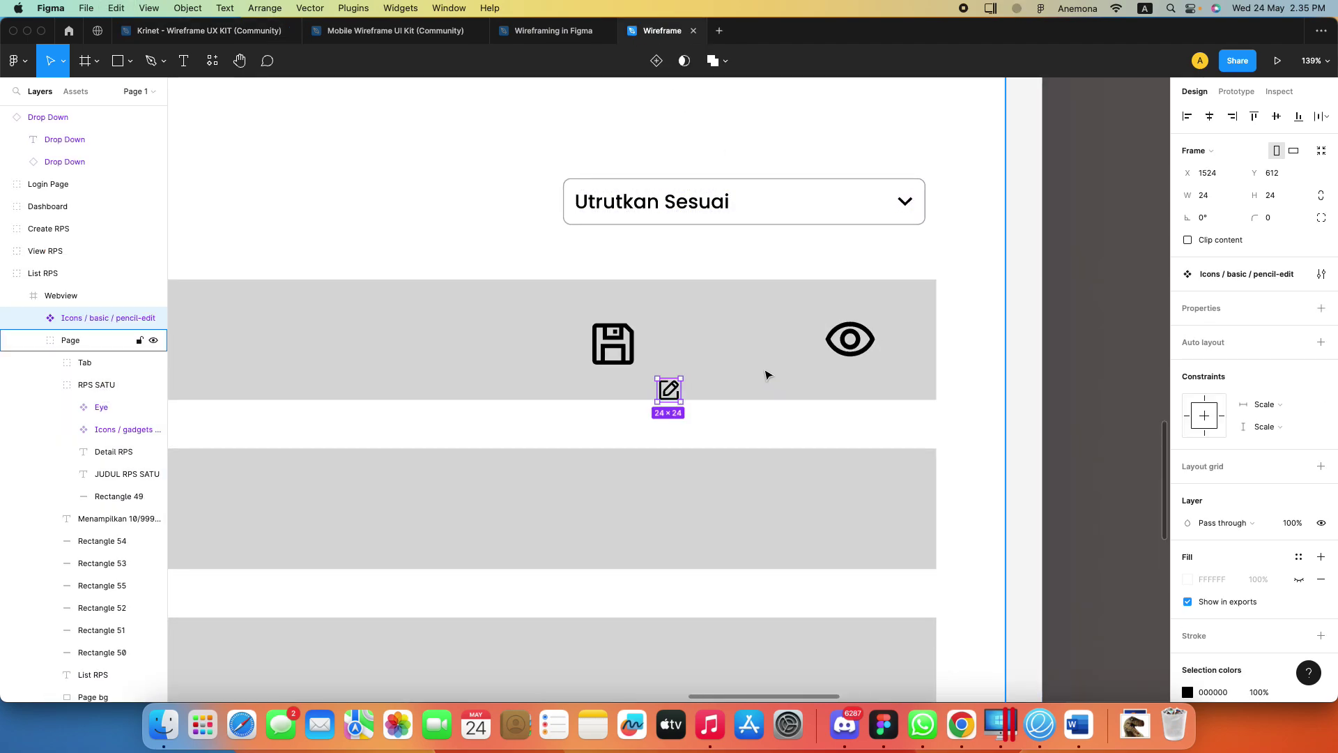
mouse_move(668, 392)
mouse_down()
mouse_move(690, 352)
mouse_move(735, 391)
mouse_move(752, 354)
mouse_move(766, 355)
mouse_move(755, 342)
mouse_up()
click(119, 430)
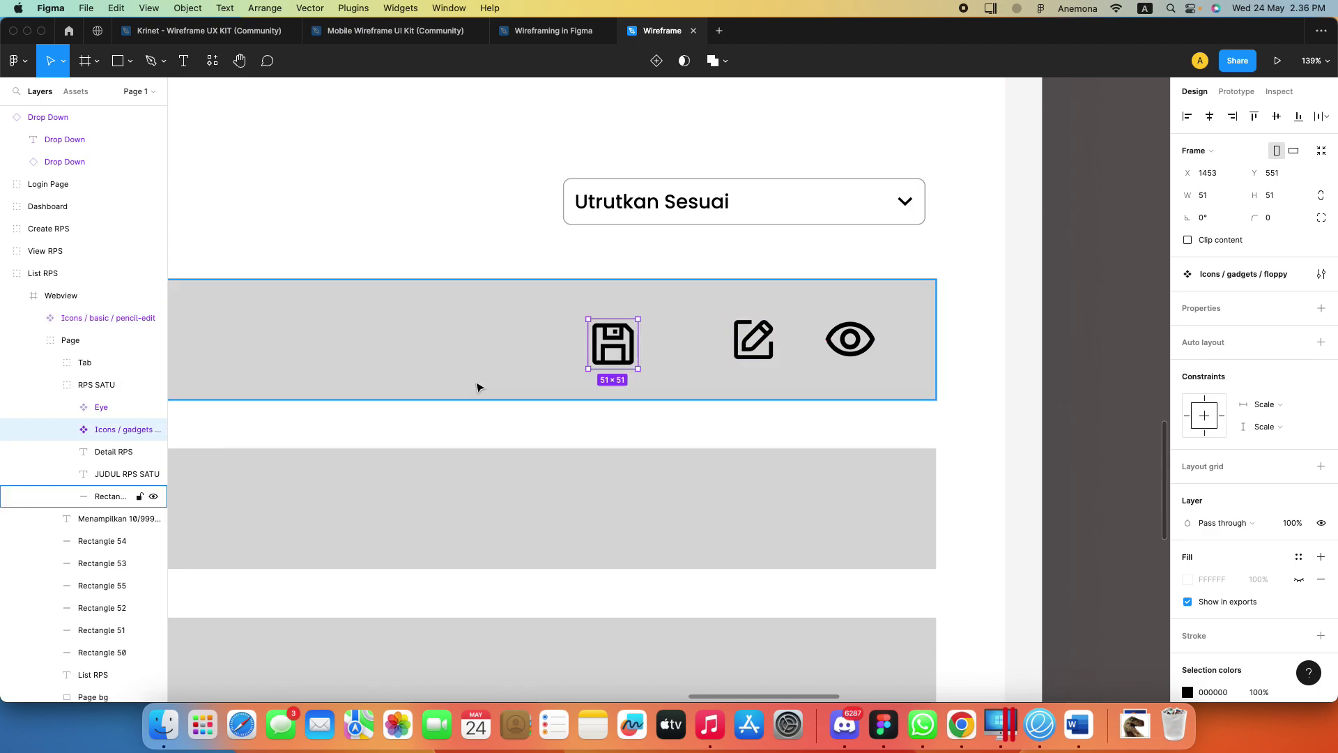
drag(611, 352, 623, 348)
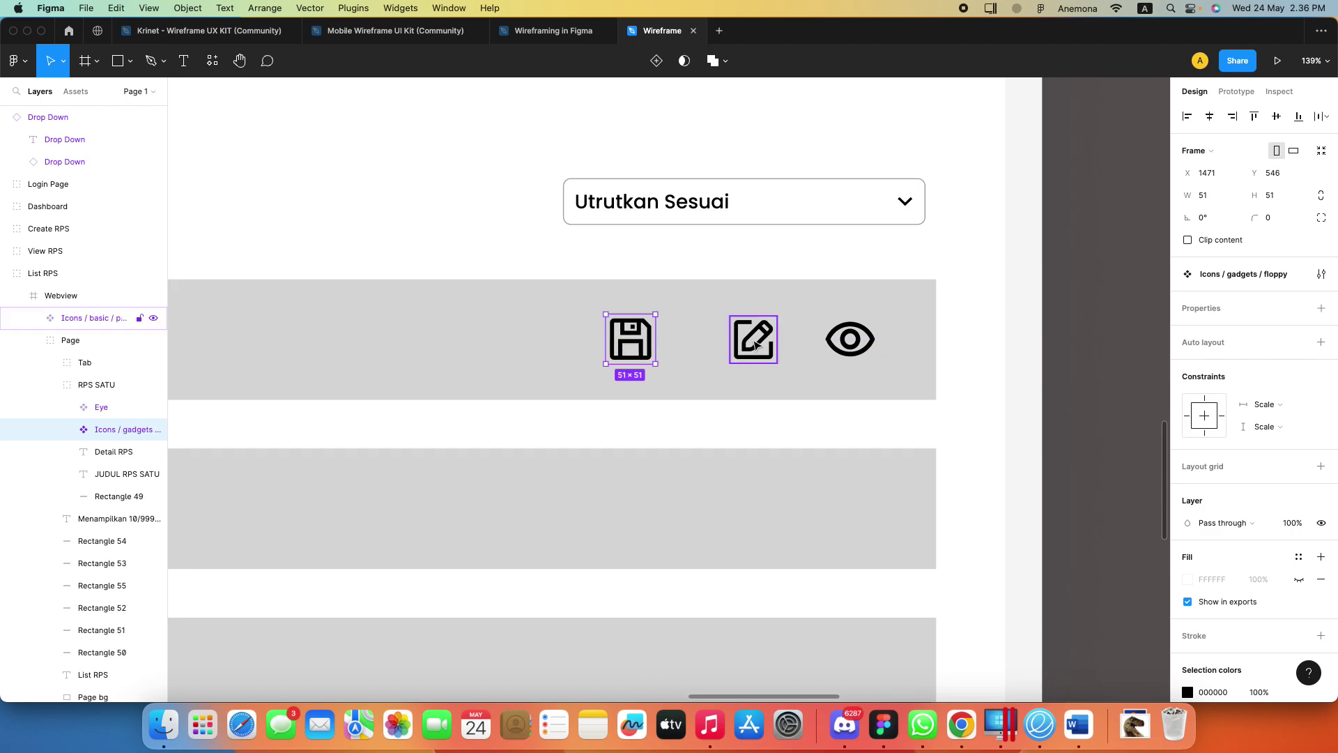
drag(756, 343, 747, 346)
Center the List RPS frame and move the Menampilkan text layer between Tab and RPS SATU
click(1084, 344)
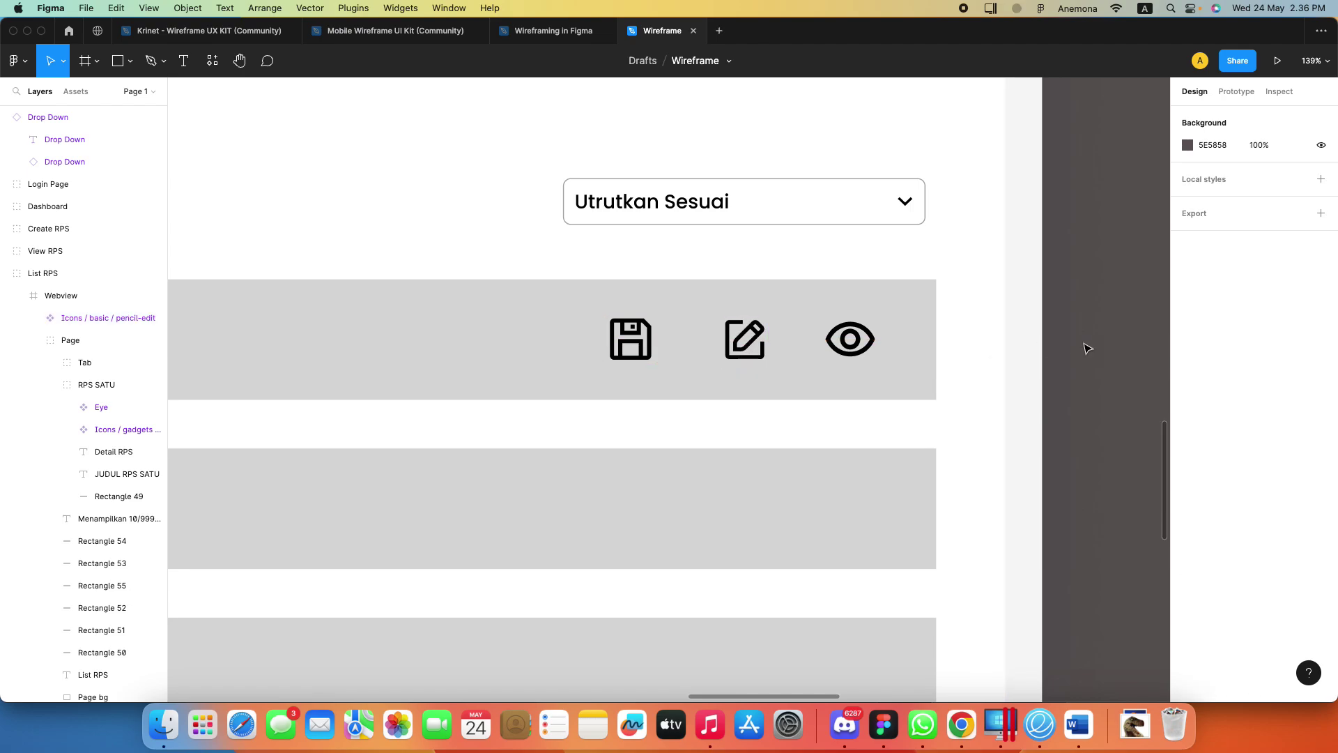
scroll(909, 345, down, 10)
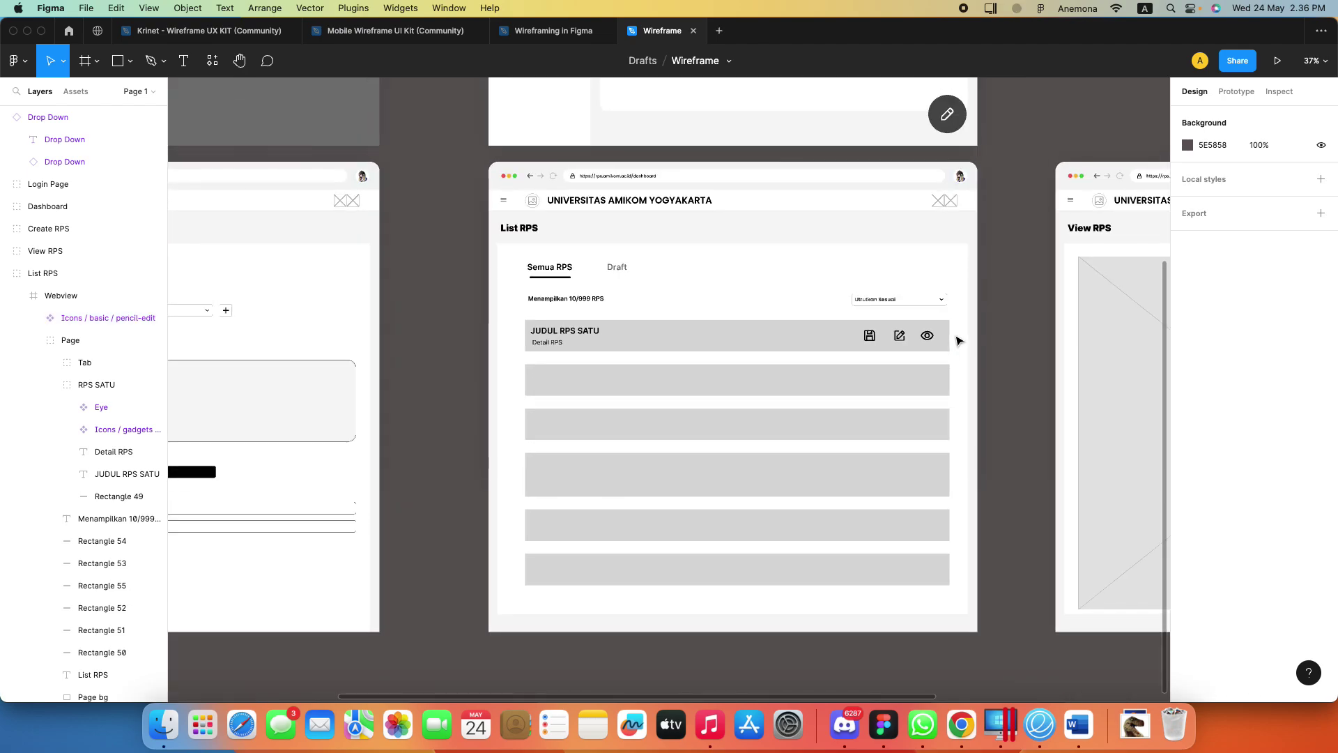
drag(994, 375, 945, 397)
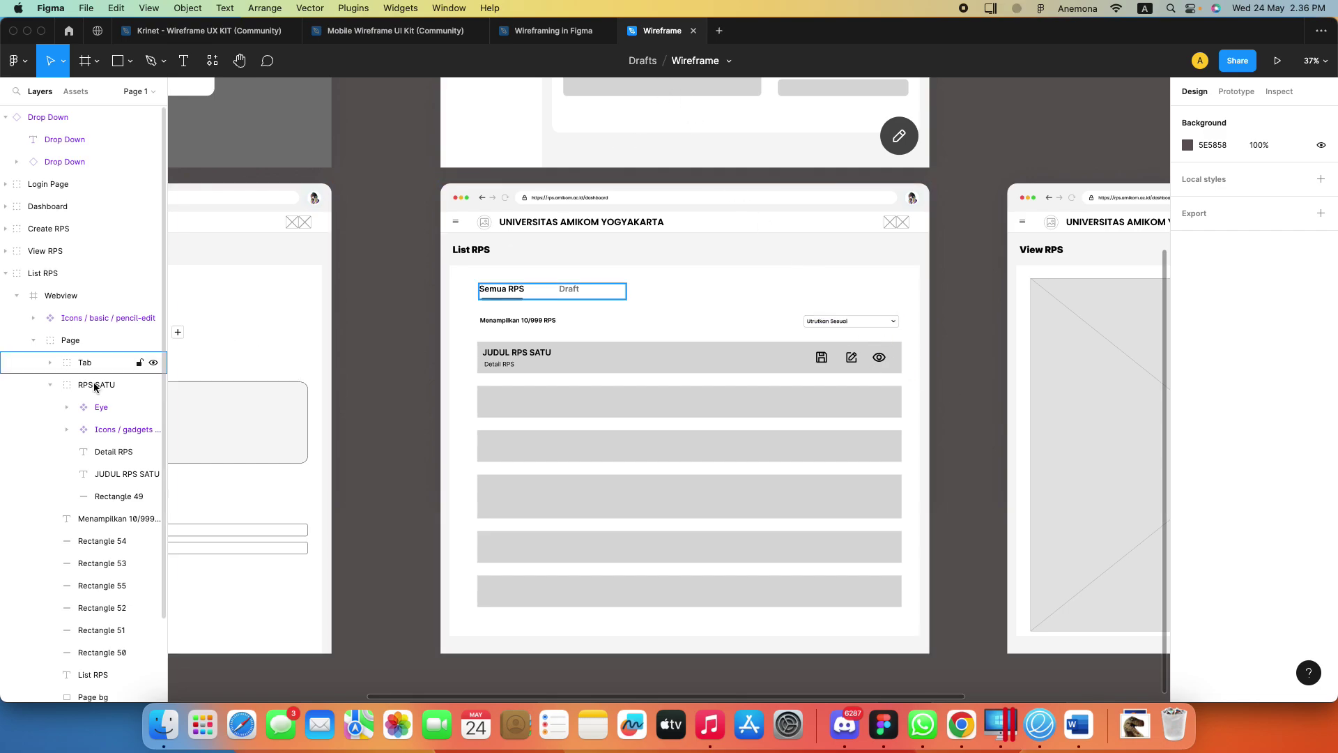
click(34, 340)
click(32, 339)
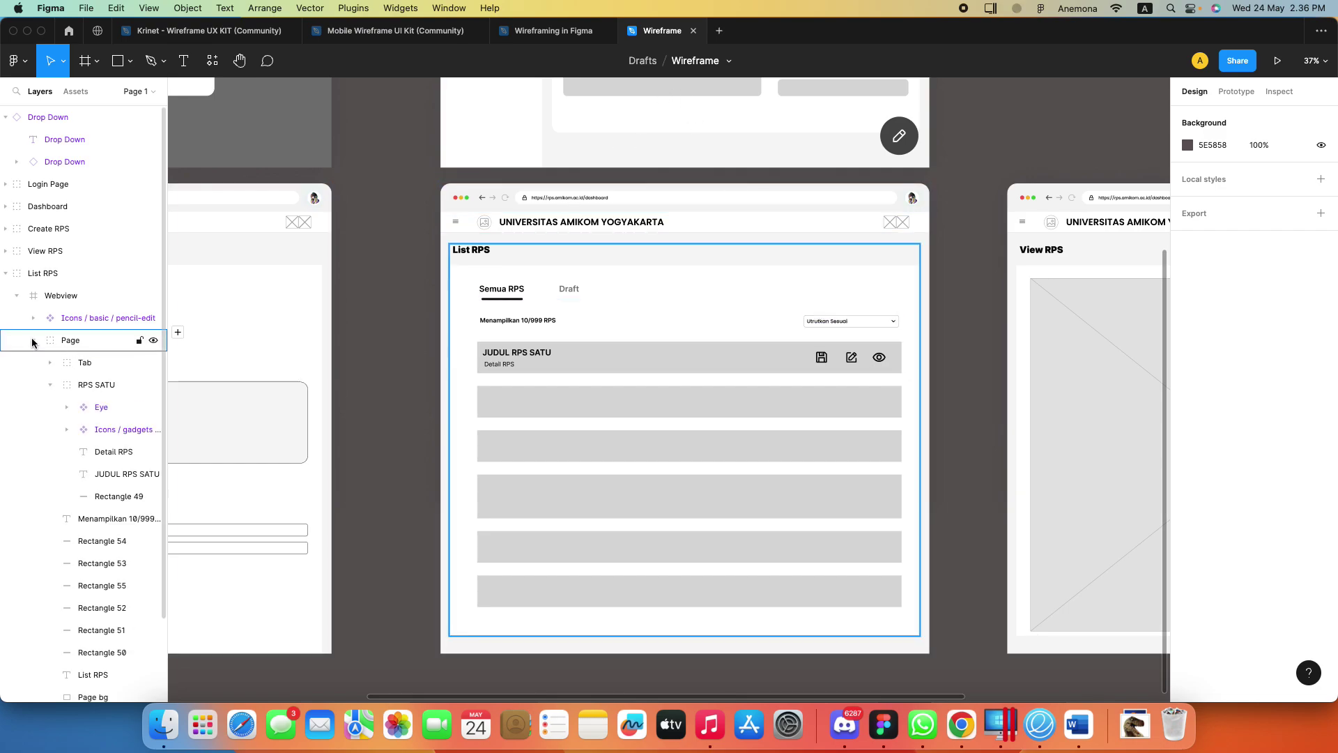
scroll(101, 444, down, 3)
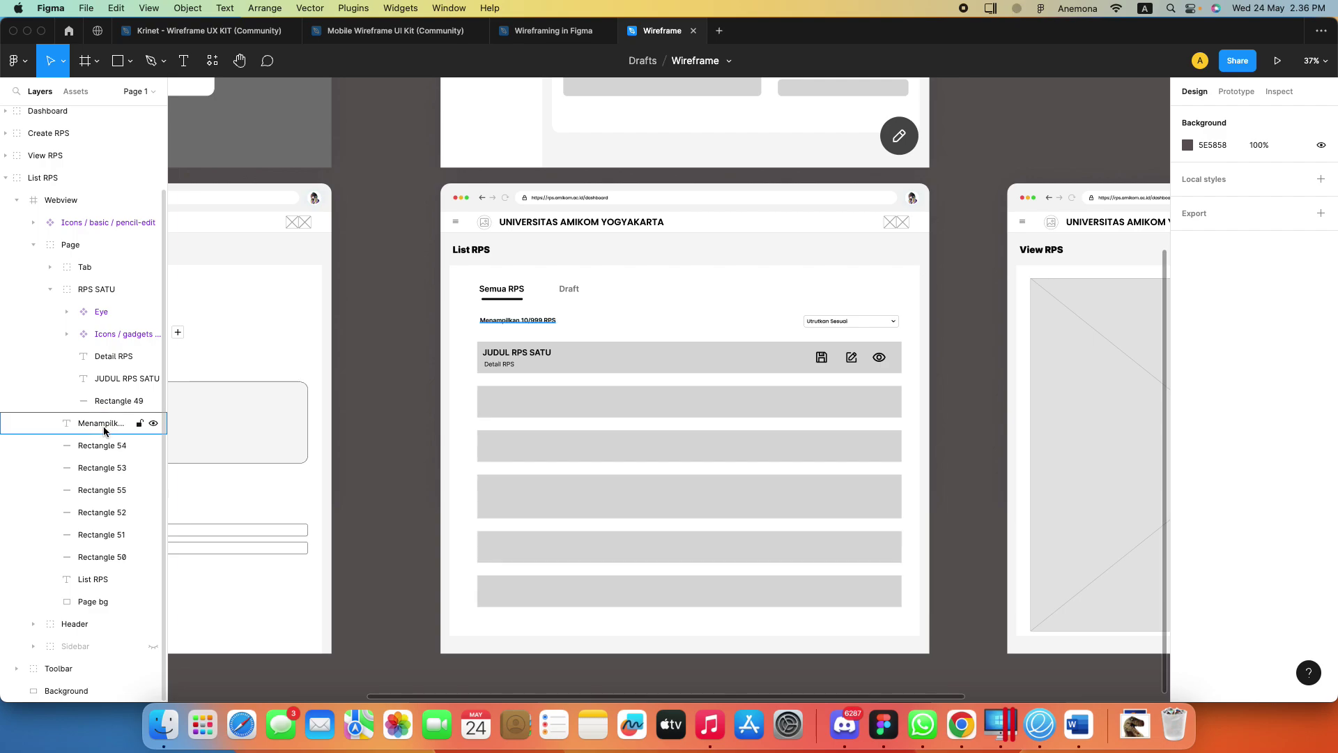
drag(108, 425, 100, 285)
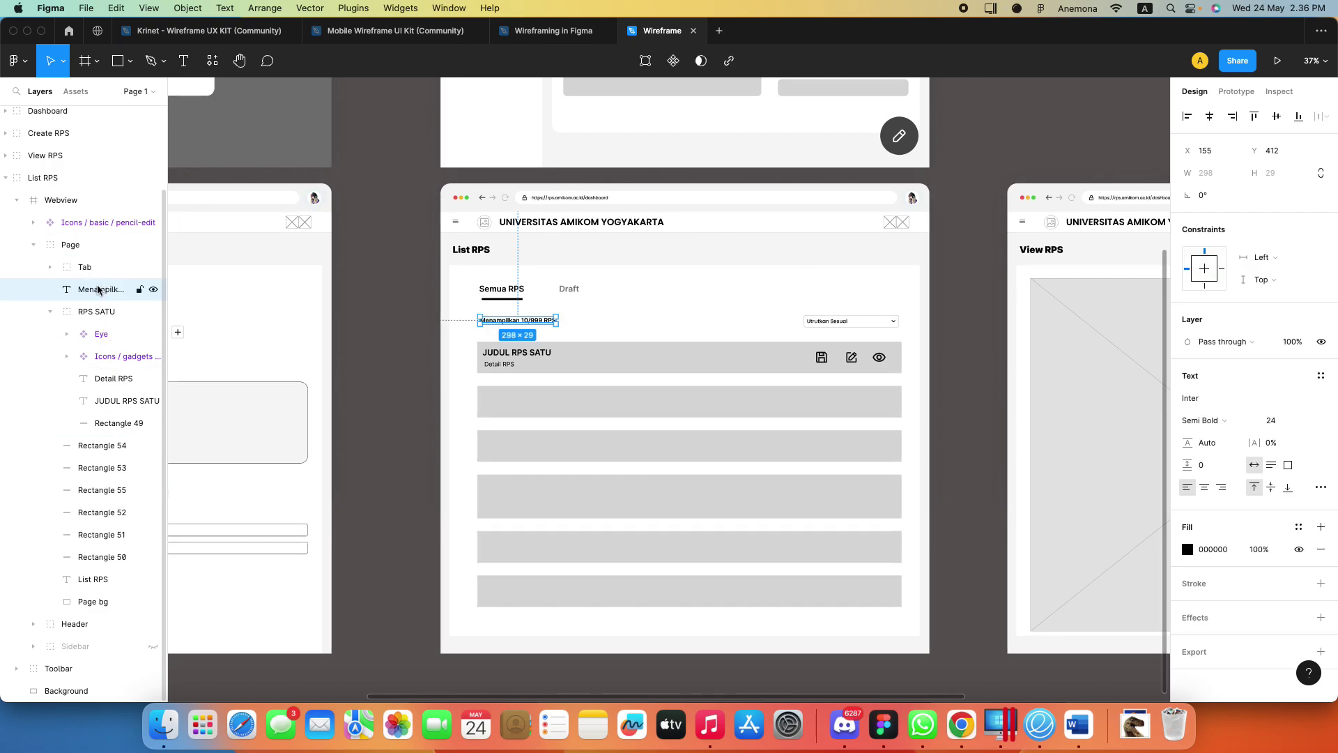
click(50, 312)
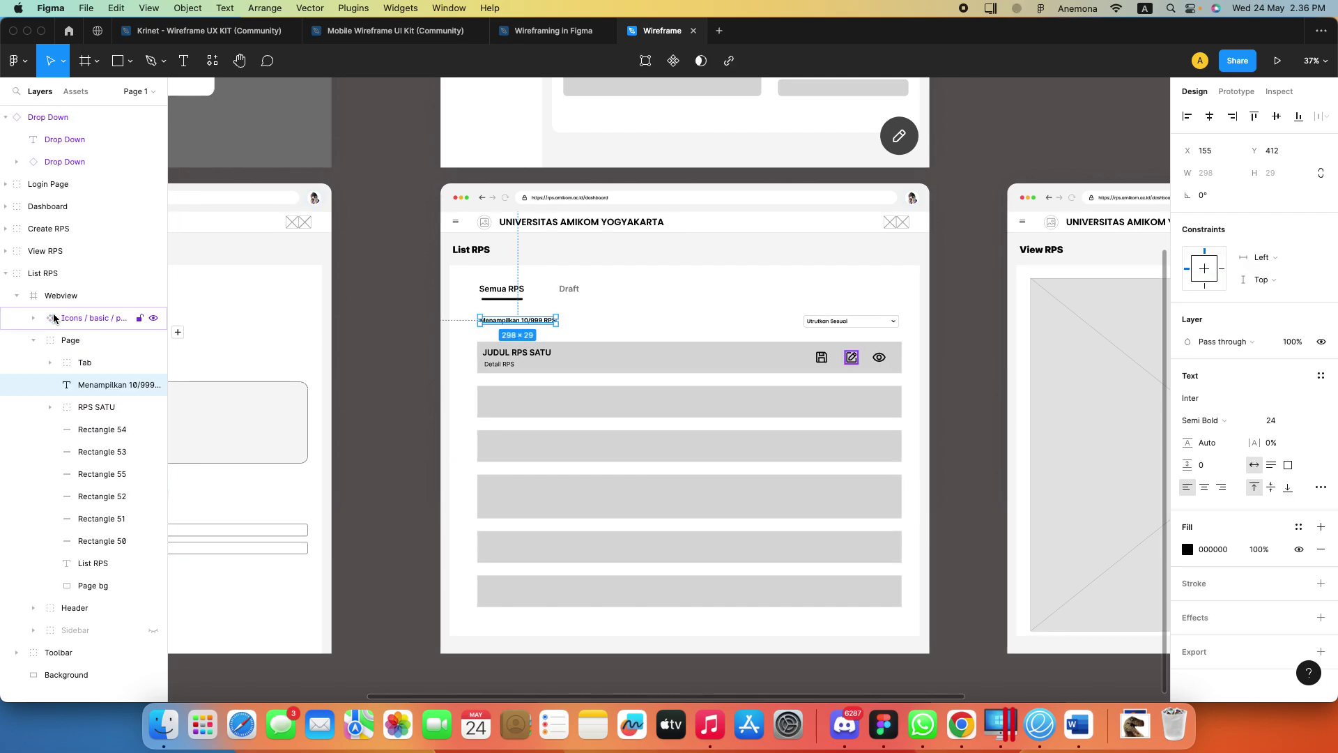
Delete the grey placeholder bars, starting with Rectangle 54, from the layers
click(87, 429)
key(Delete)
key(Delete)
click(93, 431)
key(Delete)
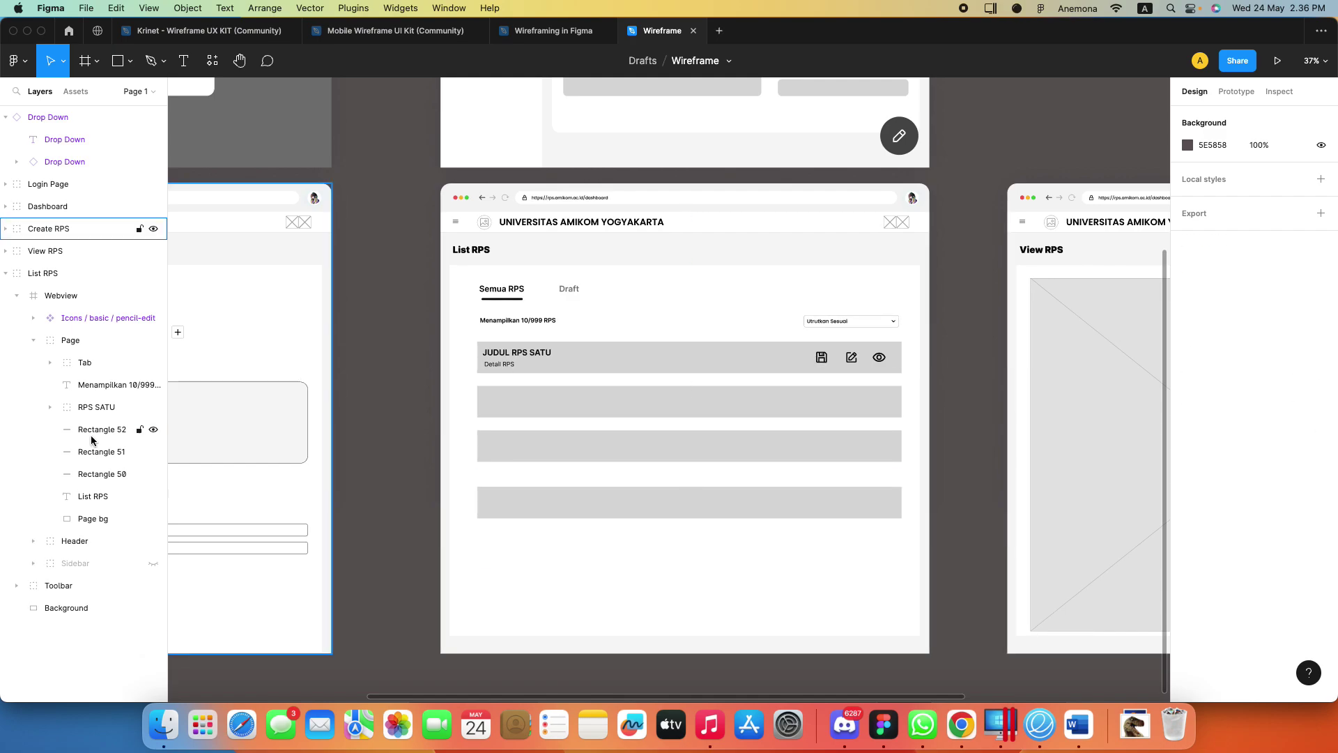
key(Delete)
click(91, 432)
key(Delete)
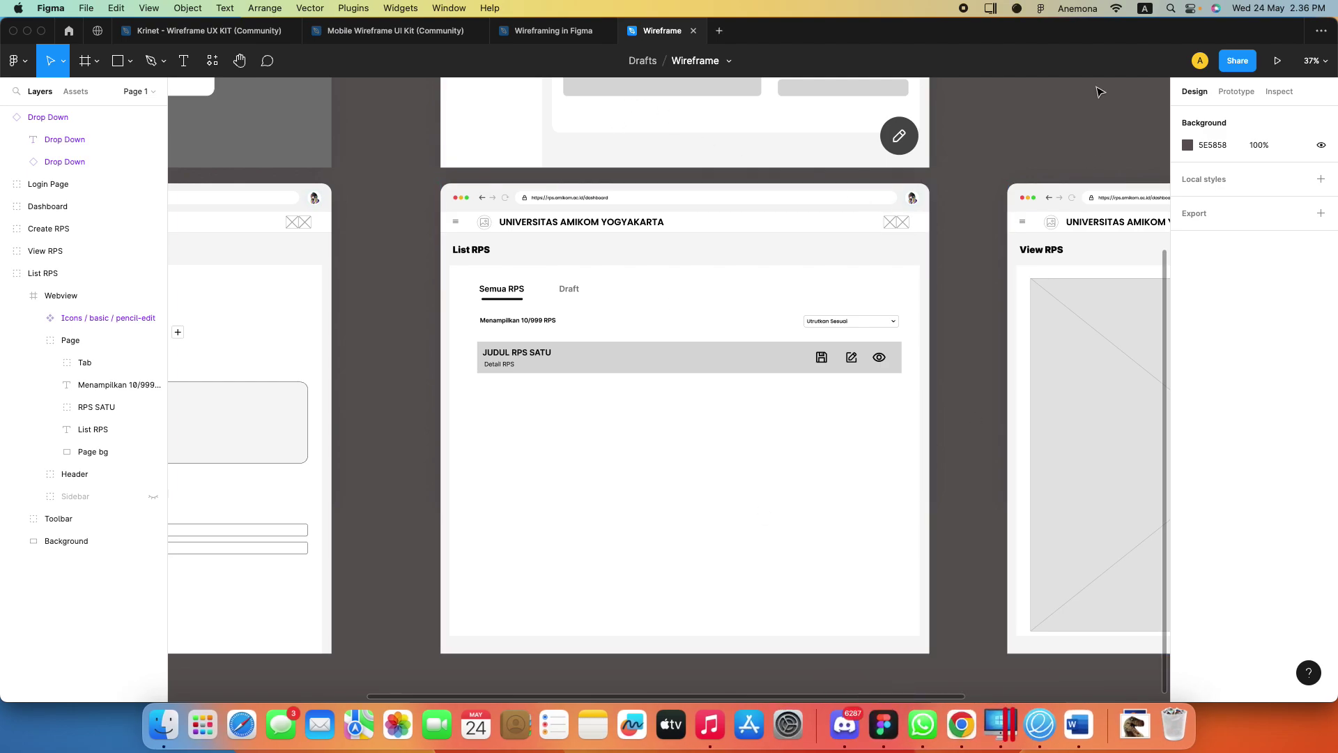
scroll(601, 367, down, 1)
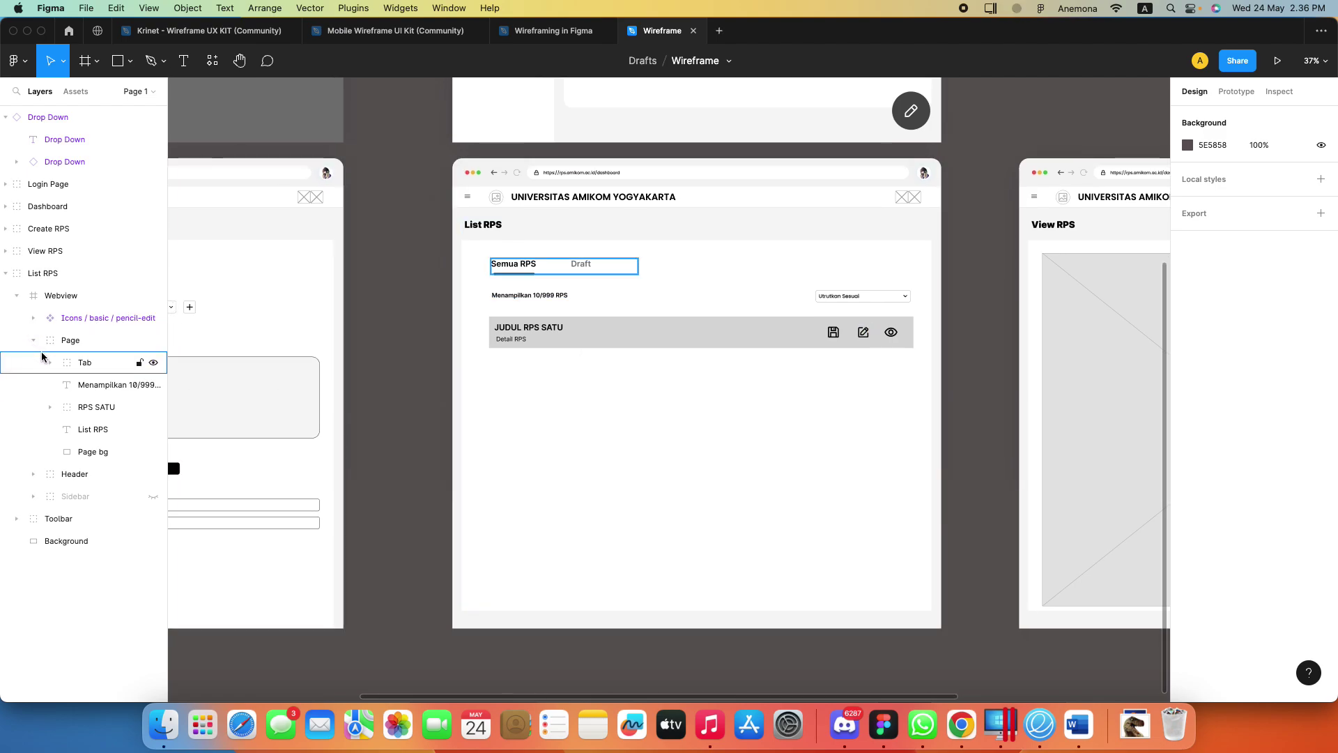
click(51, 408)
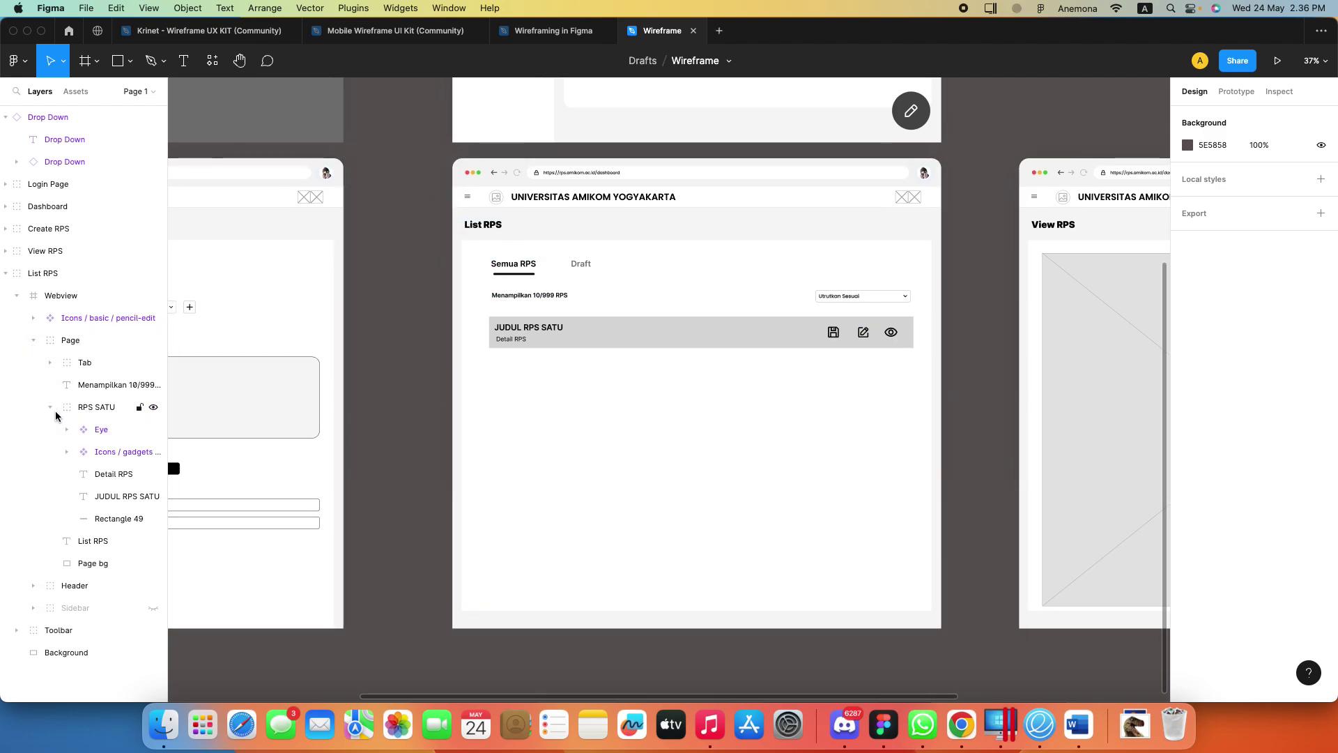
click(51, 408)
click(99, 416)
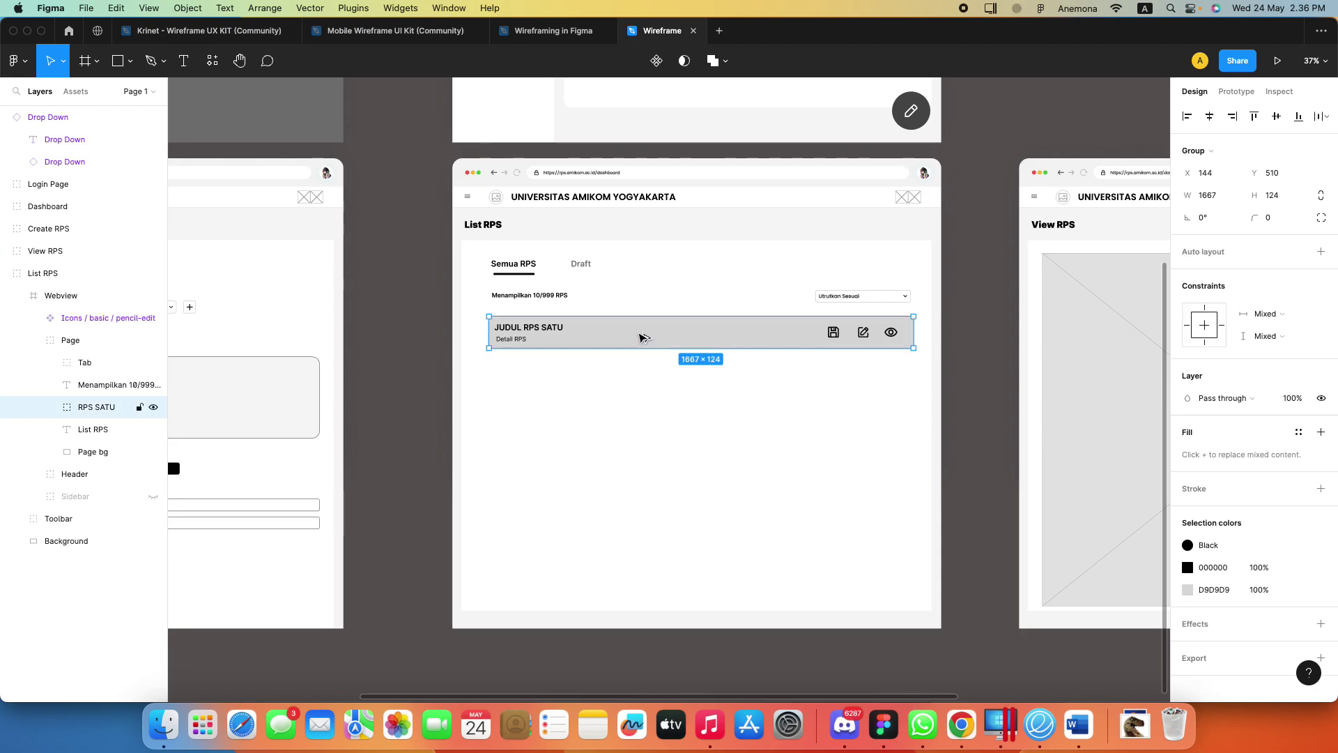
drag(642, 338, 641, 460)
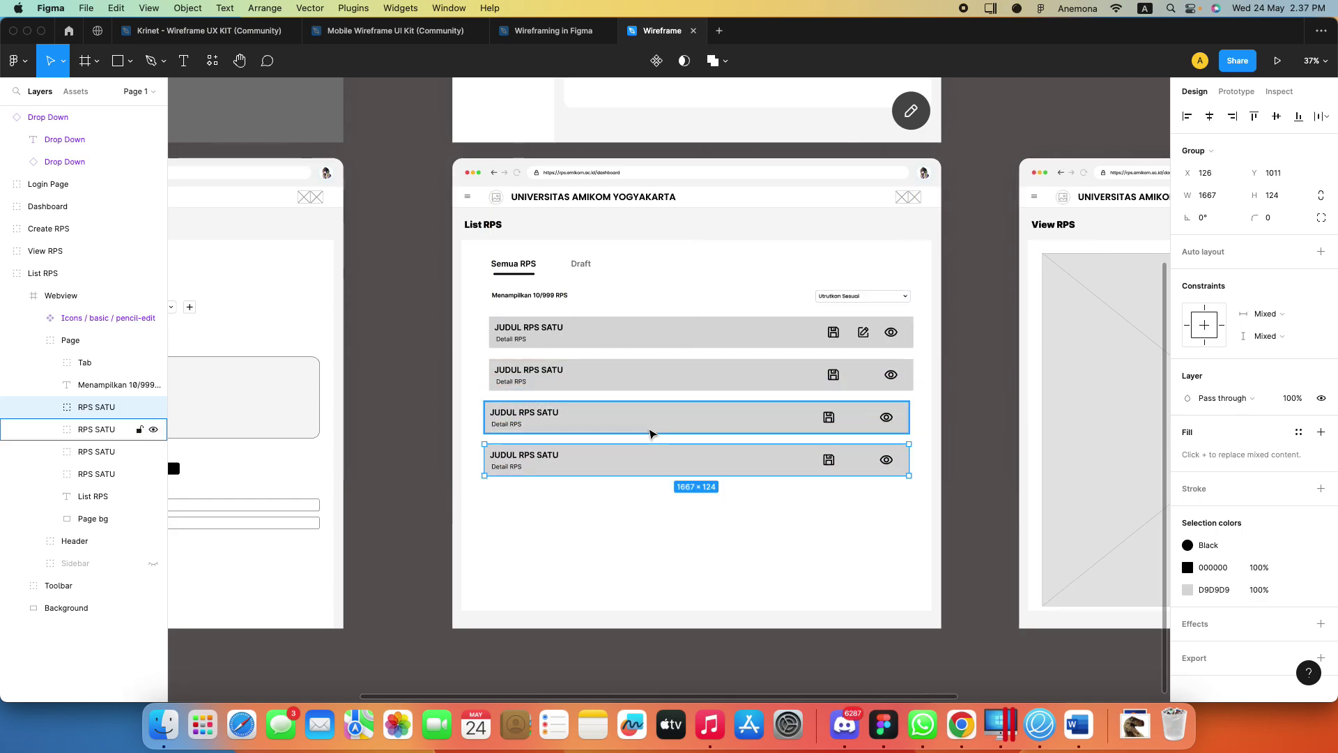
key(super+z)
key(super+z)
drag(637, 388, 641, 553)
click(990, 405)
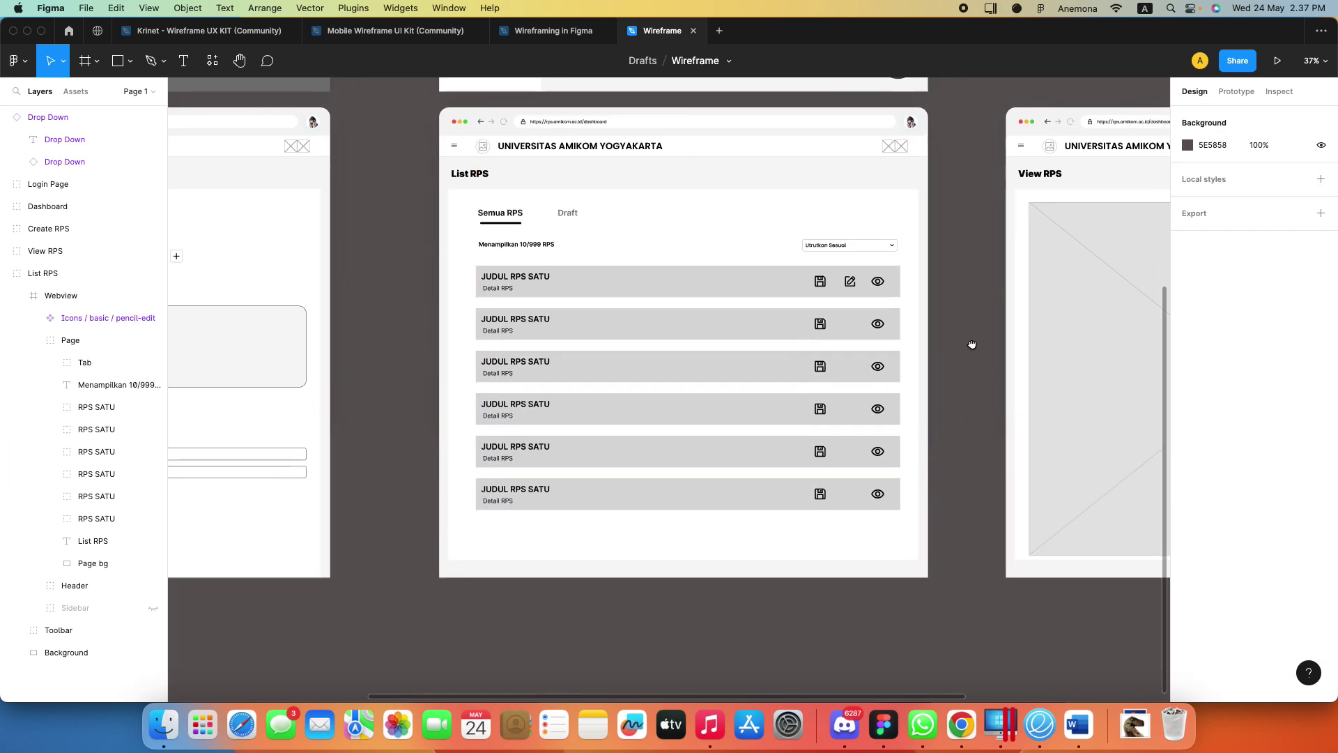
drag(991, 405, 976, 336)
key(super+z)
key(super+z)
key(super+z)
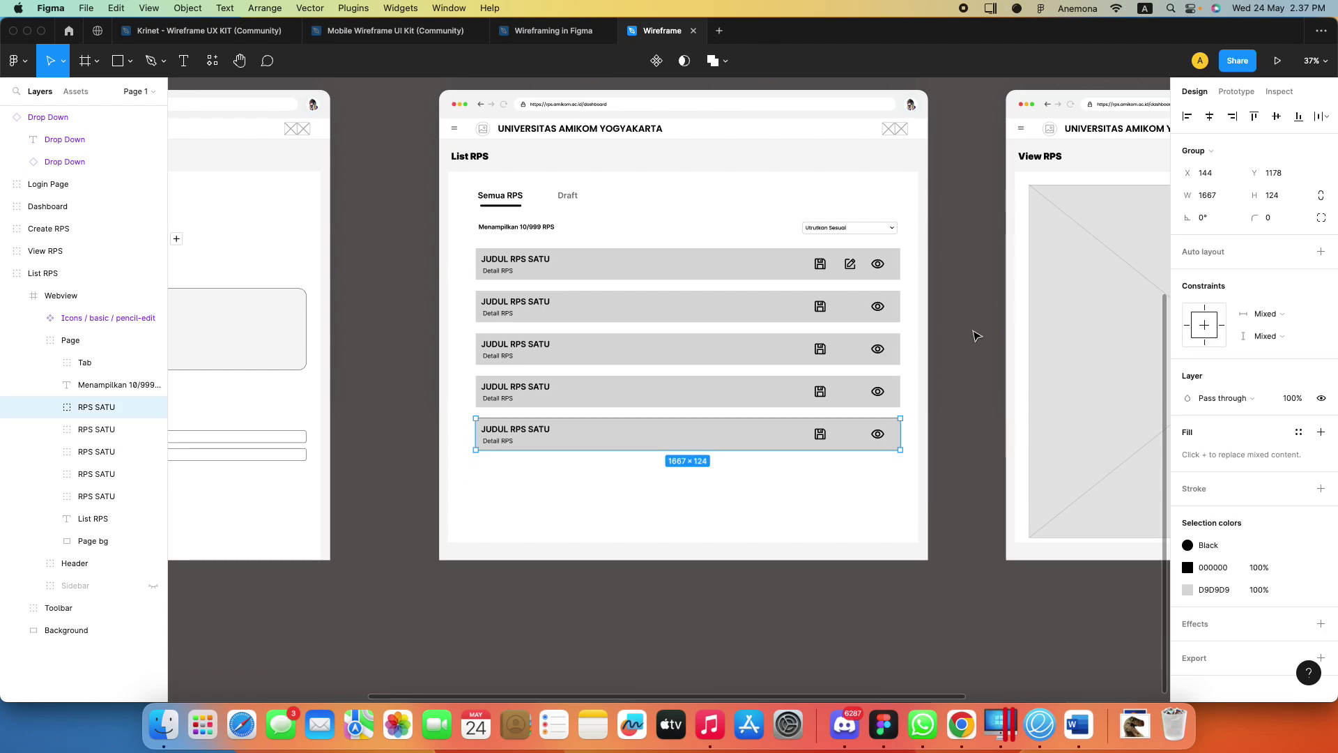
key(super+z)
key(super+z)
key(super+z)
key(super+z)
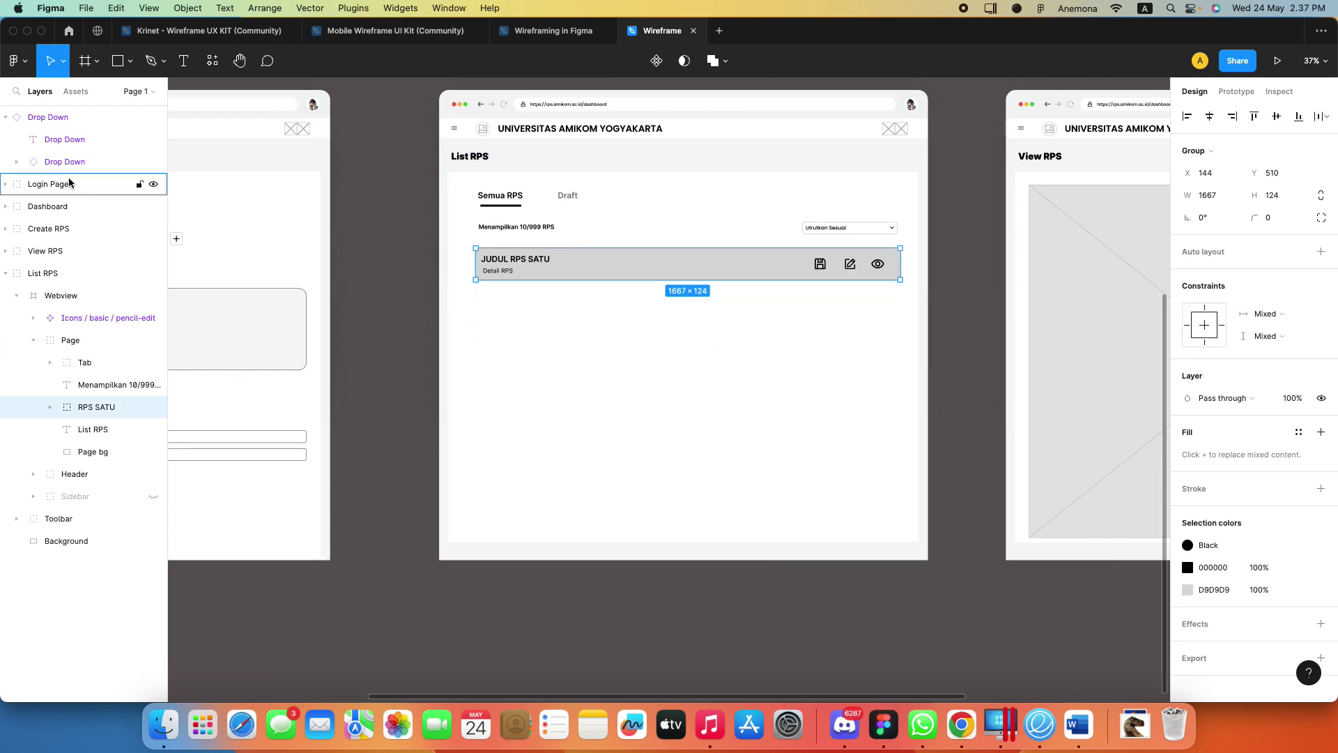
Move the pencil-edit icon into RPS SATU and duplicate the row below the first
mouse_move(83, 321)
mouse_down()
mouse_move(97, 378)
mouse_move(86, 408)
mouse_up()
click(46, 385)
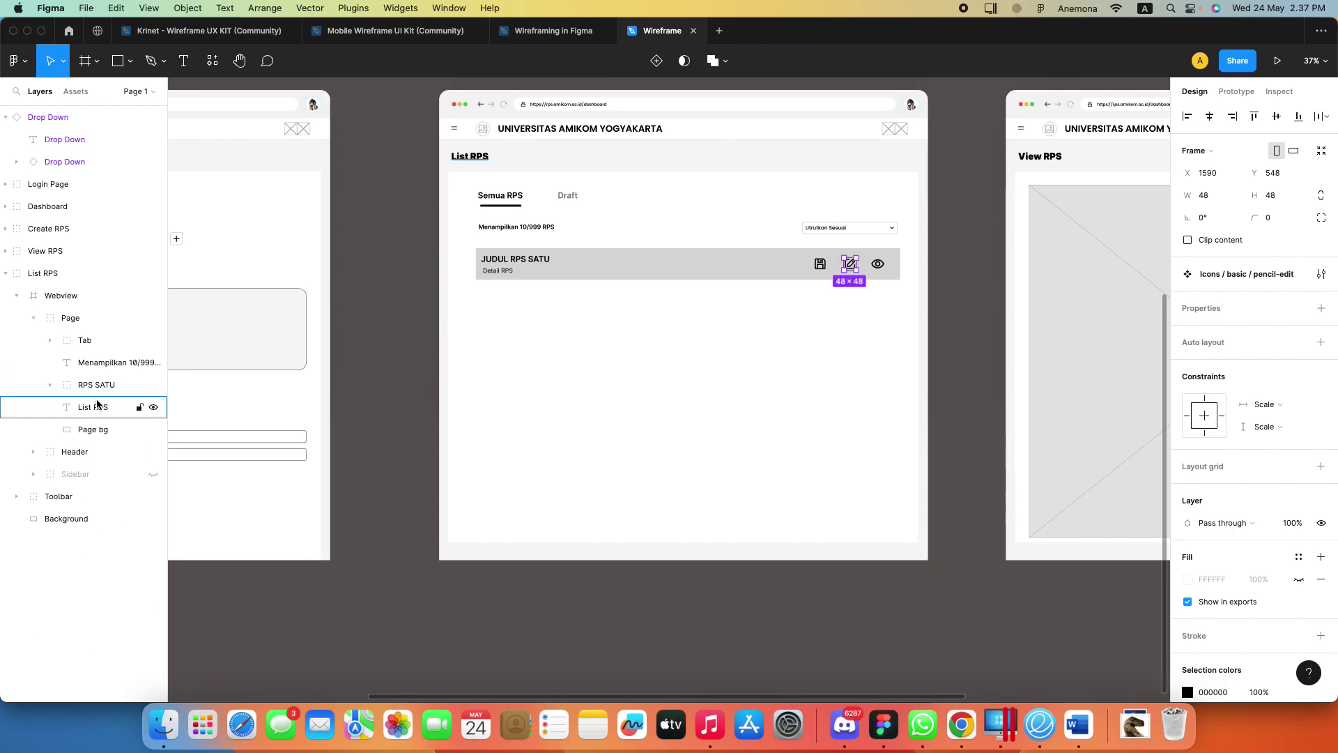
click(98, 384)
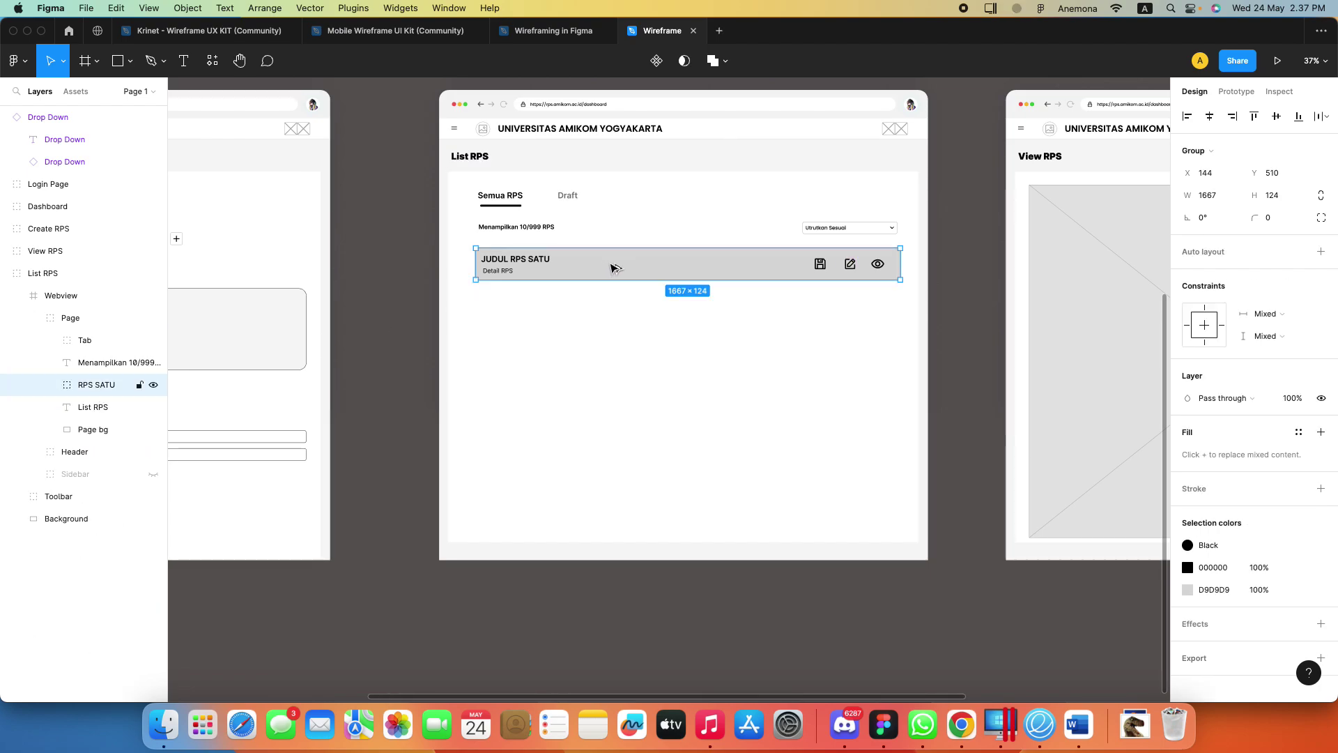
drag(614, 268, 611, 387)
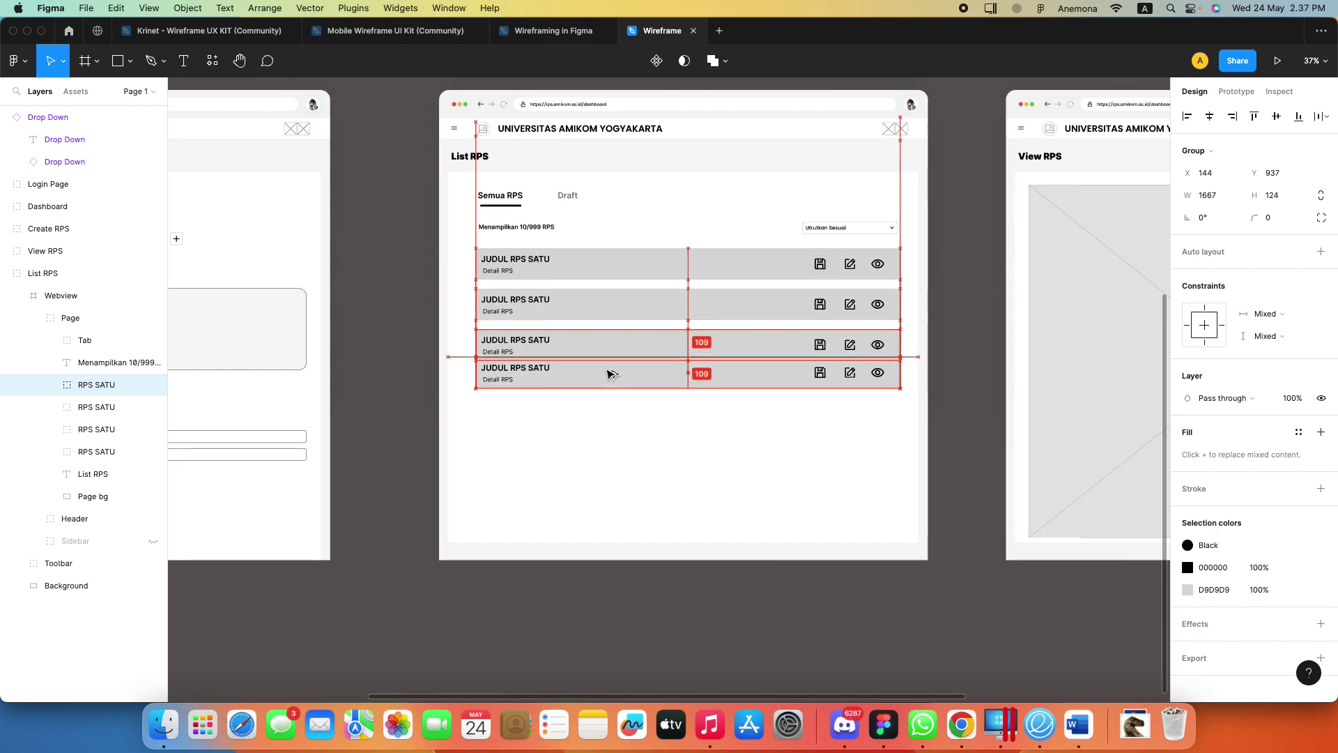
click(616, 589)
Duplicate the bottom rows downward to create rows five and six
click(565, 348)
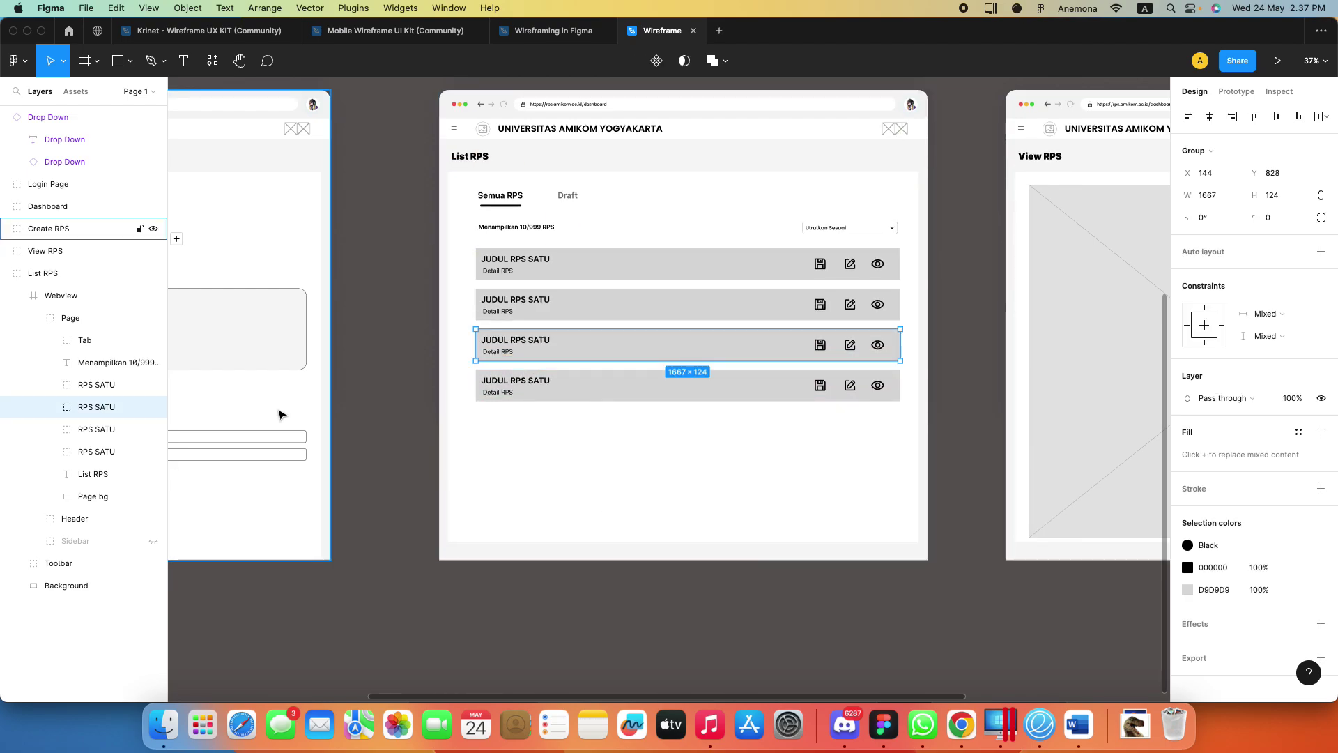
click(538, 397)
drag(538, 401, 537, 473)
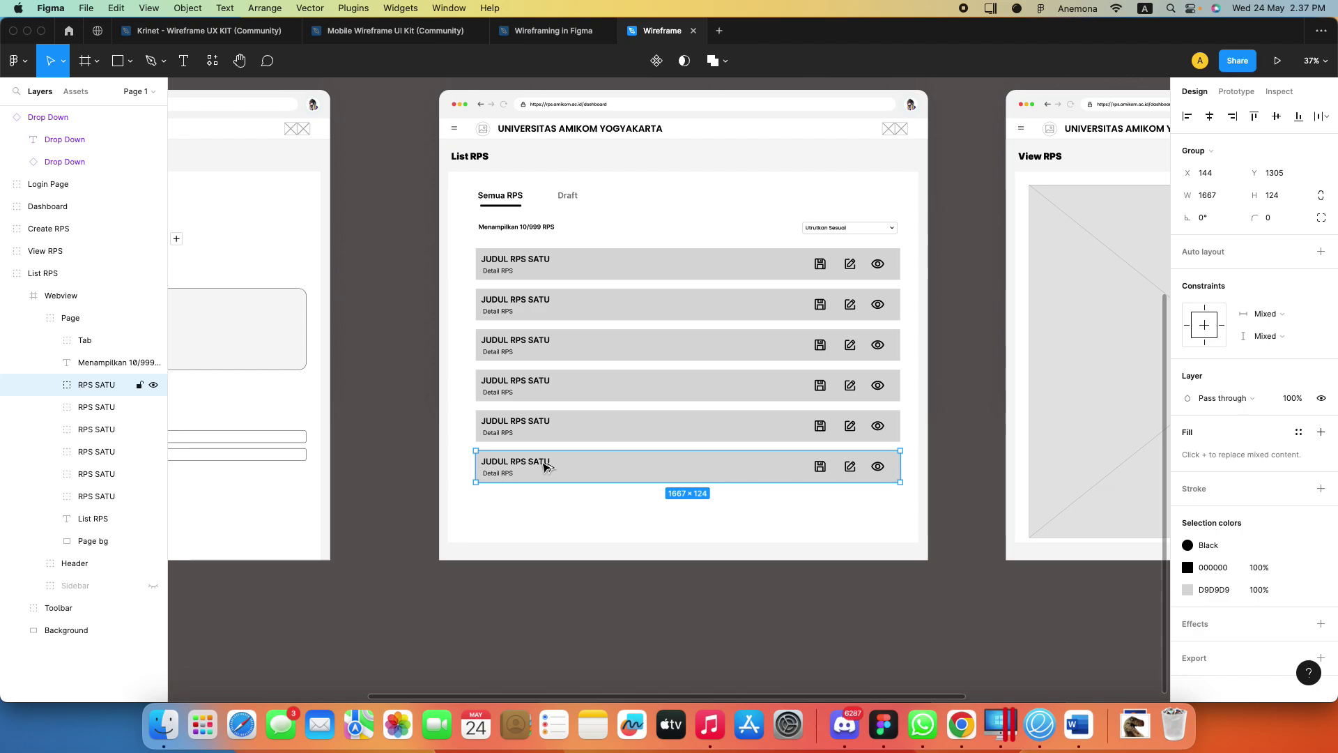
click(570, 599)
scroll(697, 529, left, 5)
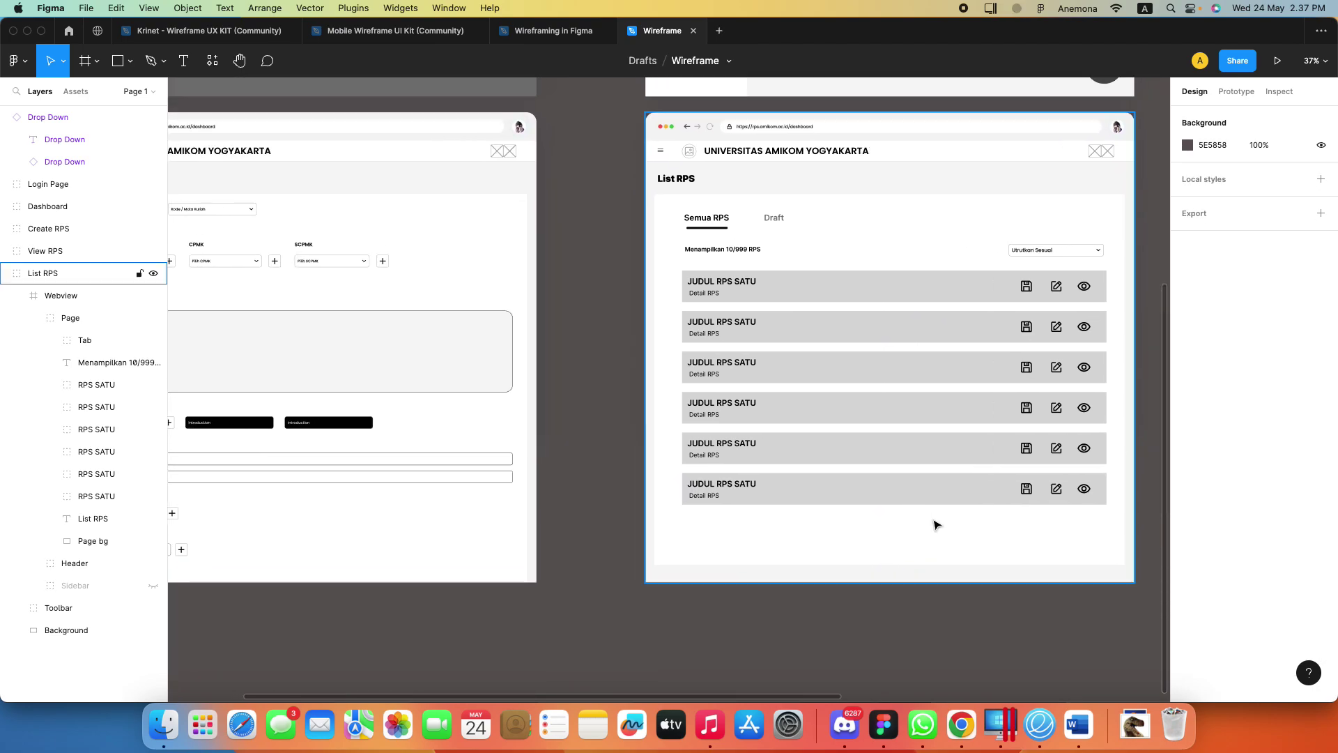
scroll(935, 524, up, 2)
scroll(938, 517, down, 3)
scroll(938, 517, down, 3)
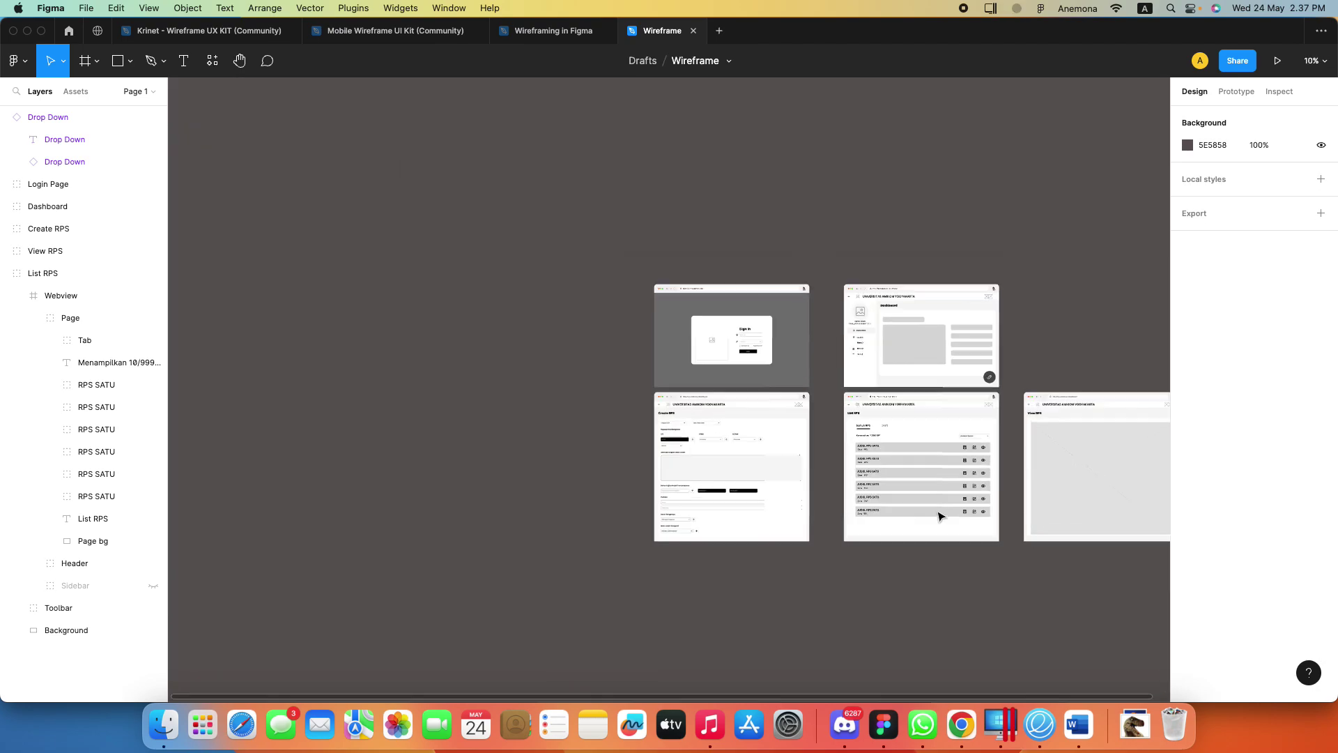
scroll(938, 516, up, 4)
scroll(939, 516, up, 3)
scroll(939, 517, up, 3)
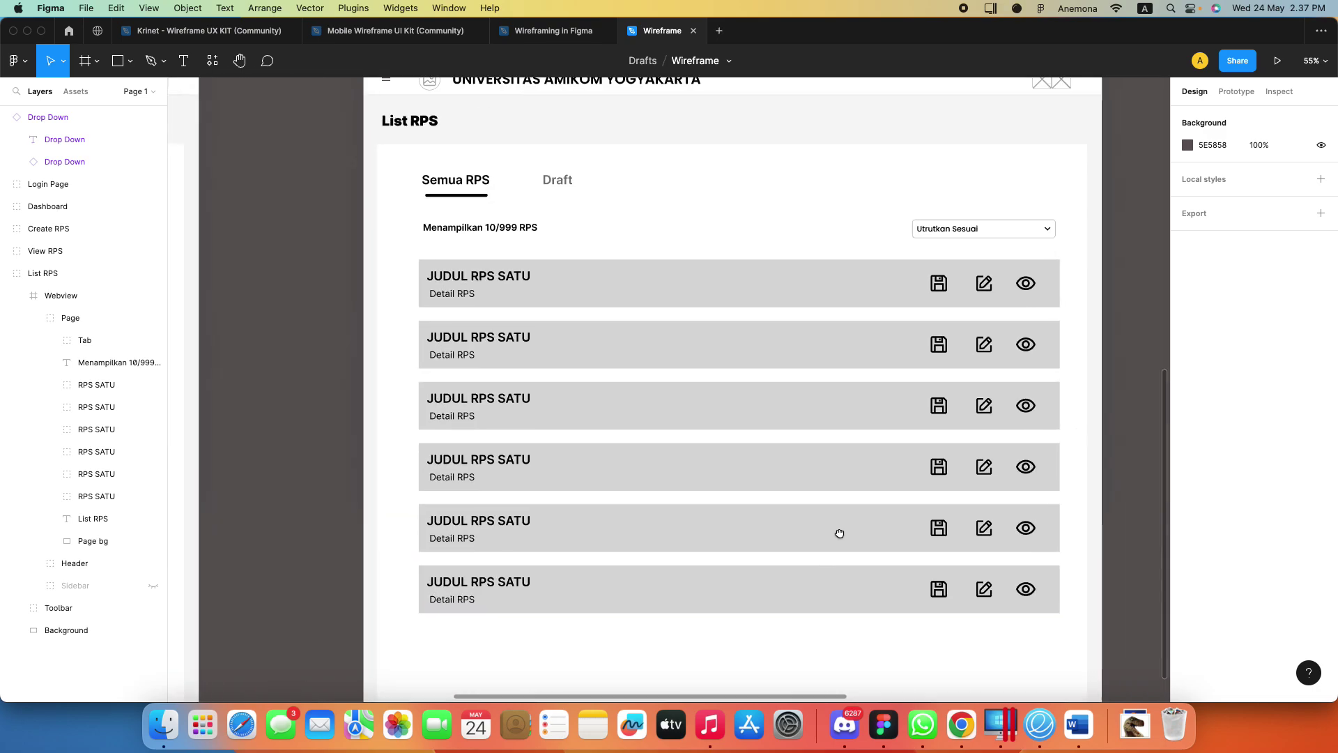
drag(840, 532, 814, 551)
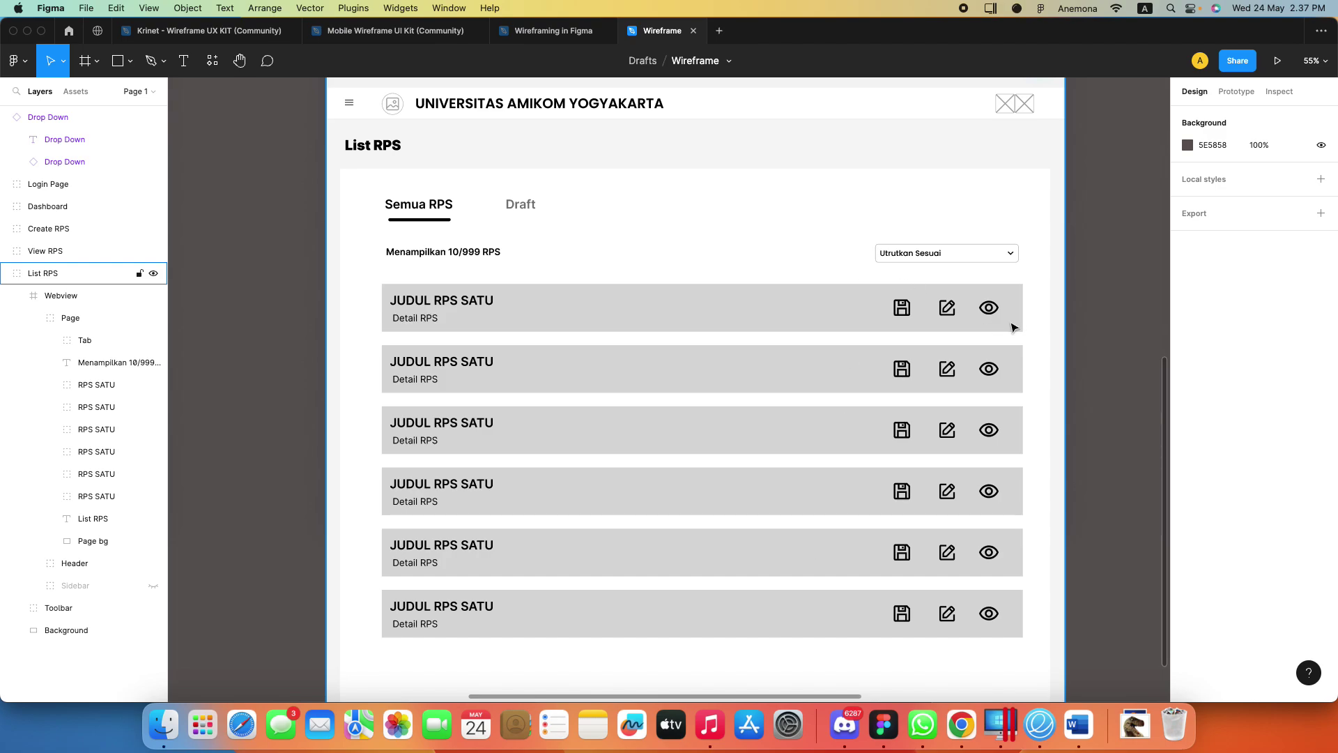
key(Escape)
drag(1014, 327, 1044, 297)
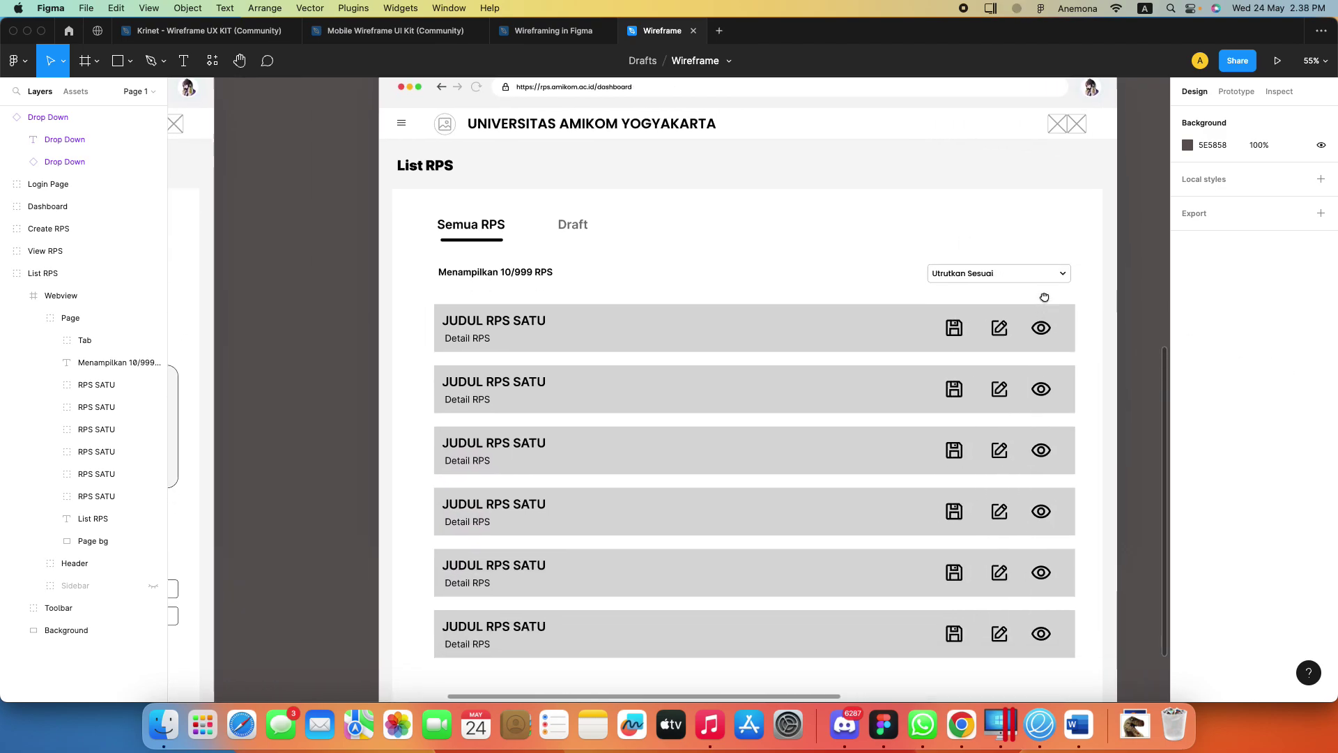
scroll(1044, 297, down, 2)
scroll(1049, 327, left, 10)
scroll(1059, 383, right, 5)
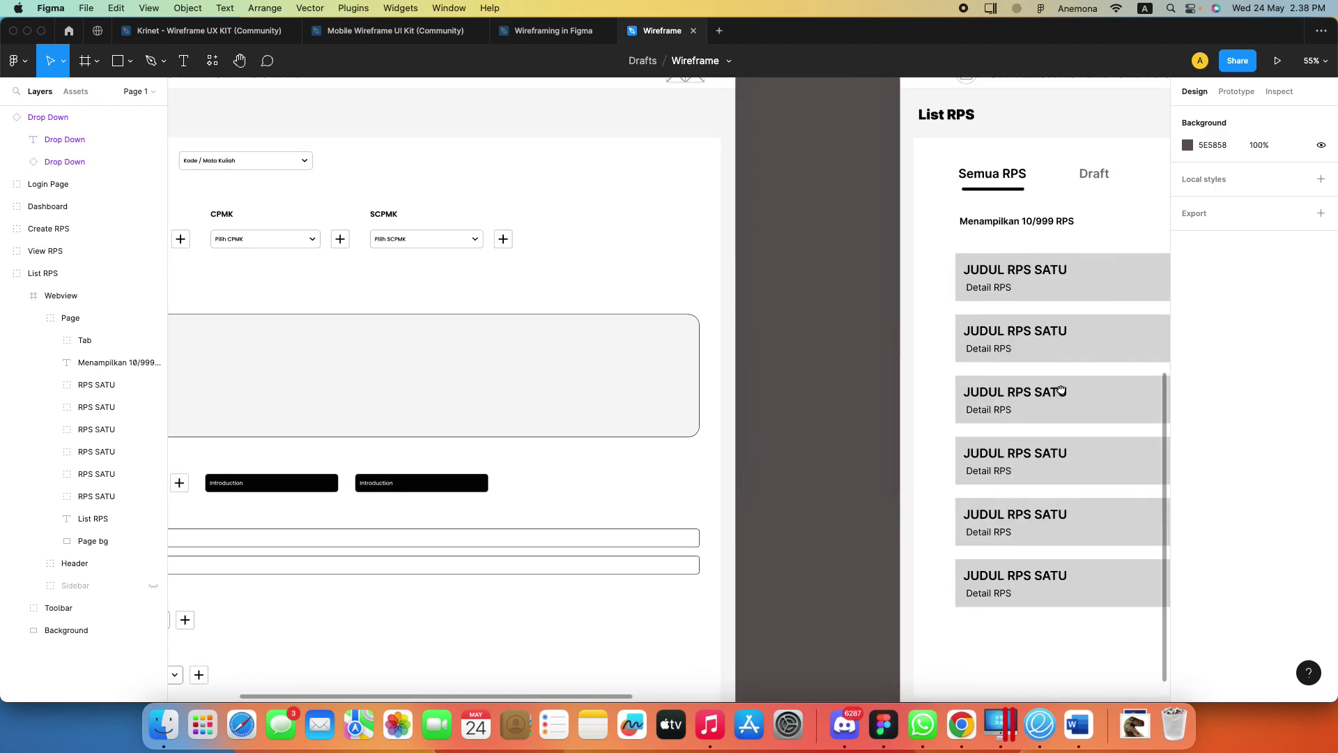
scroll(1061, 389, right, 6)
scroll(638, 379, right, 3)
scroll(674, 379, right, 2)
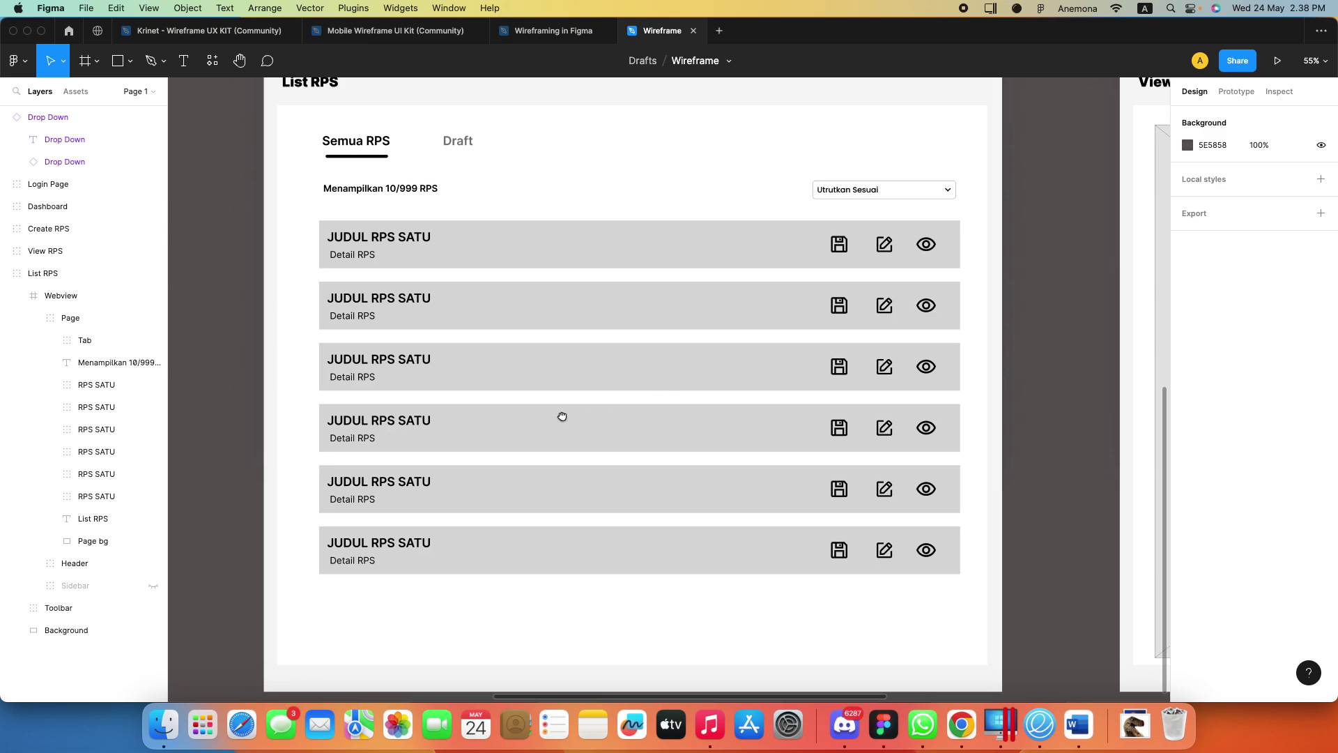
scroll(559, 415, left, 5)
scroll(1048, 341, left, 3)
scroll(1169, 551, right, 2)
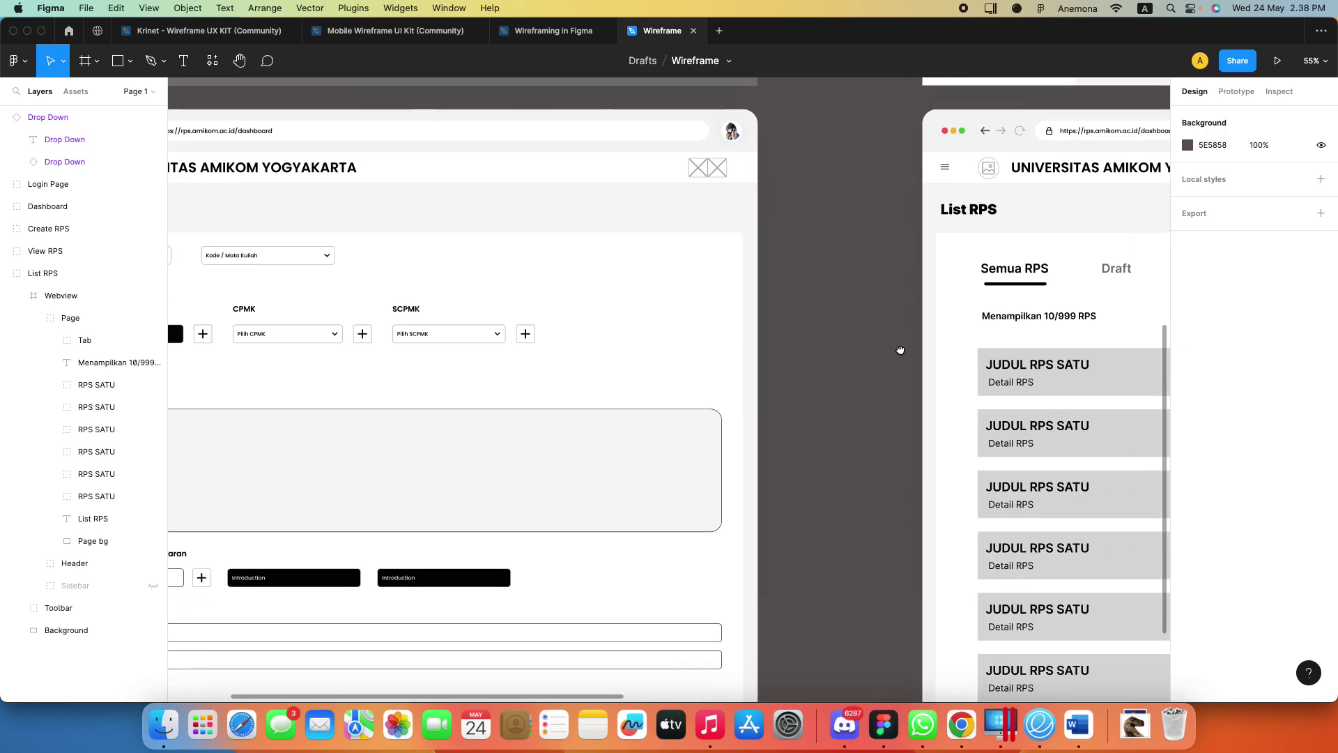
scroll(1168, 546, left, 5)
scroll(1198, 311, right, 3)
scroll(1051, 124, down, 5)
scroll(1051, 125, right, 5)
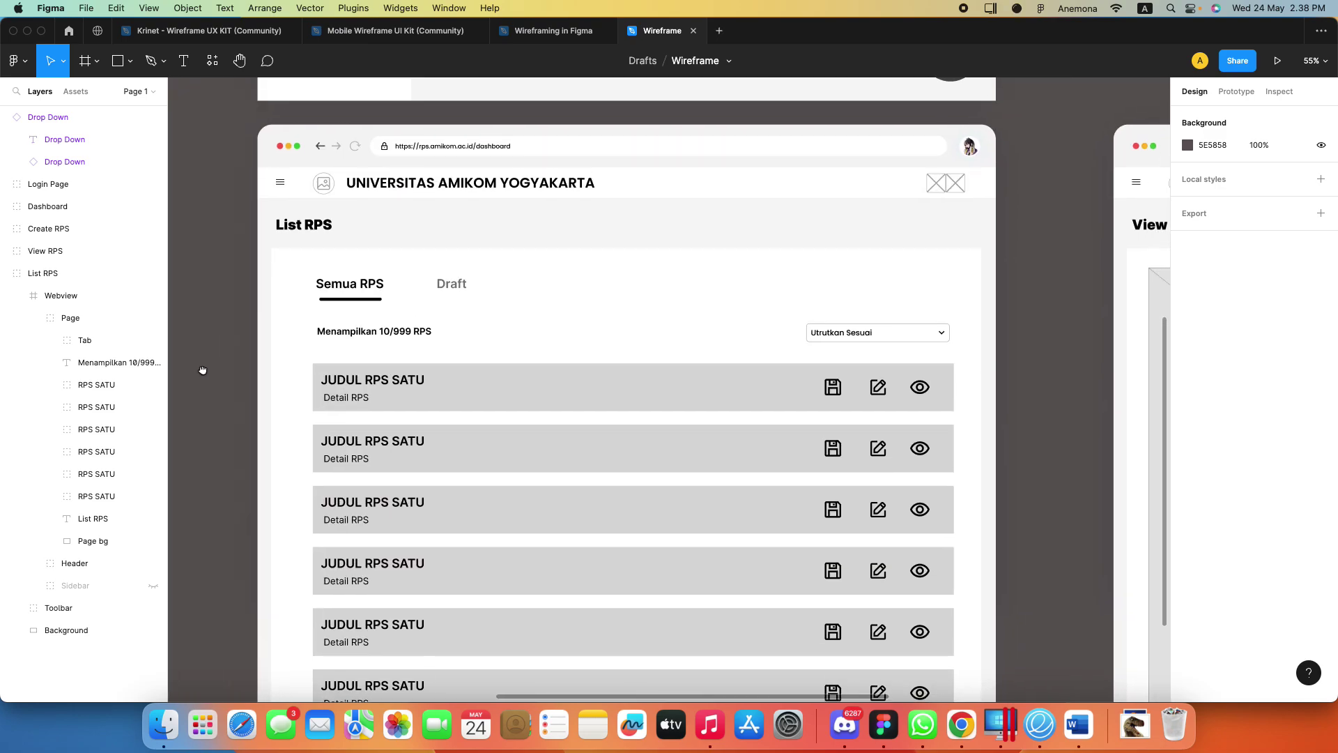
scroll(218, 230, down, 3)
click(708, 302)
scroll(655, 320, right, 1)
key(Escape)
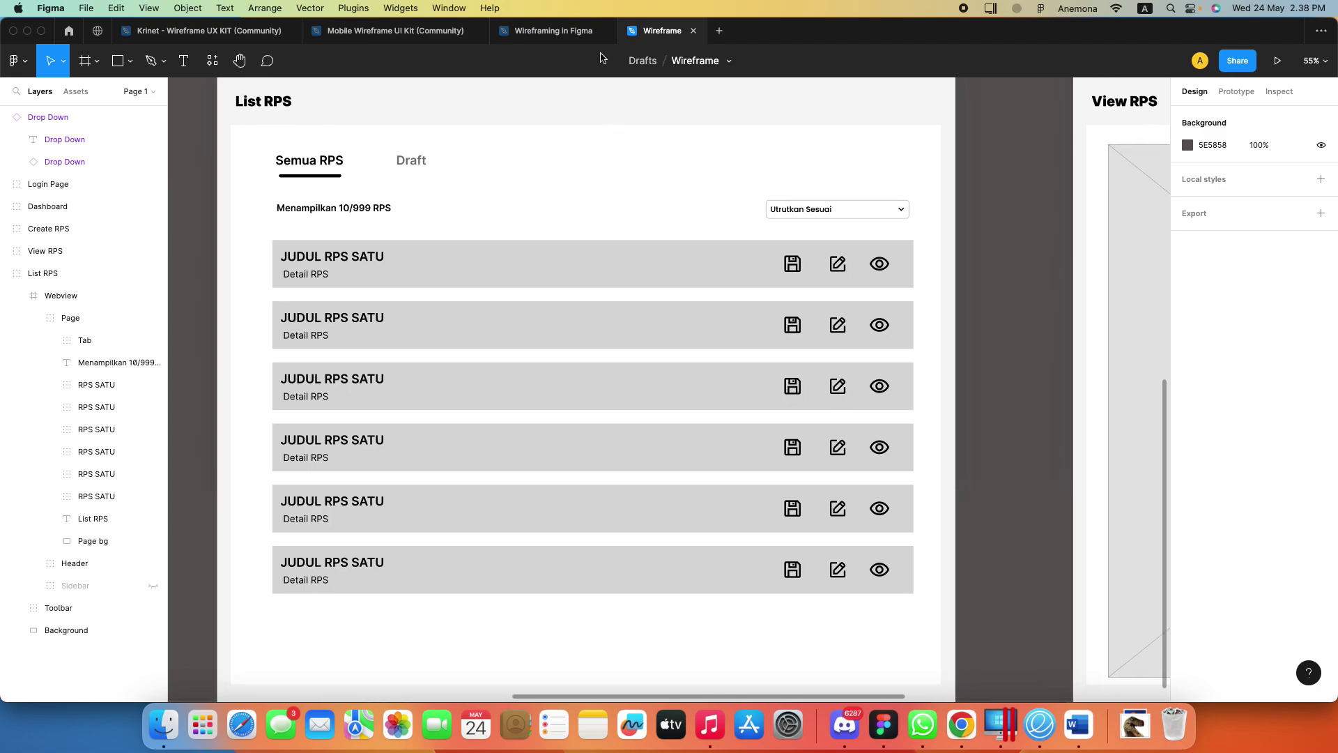